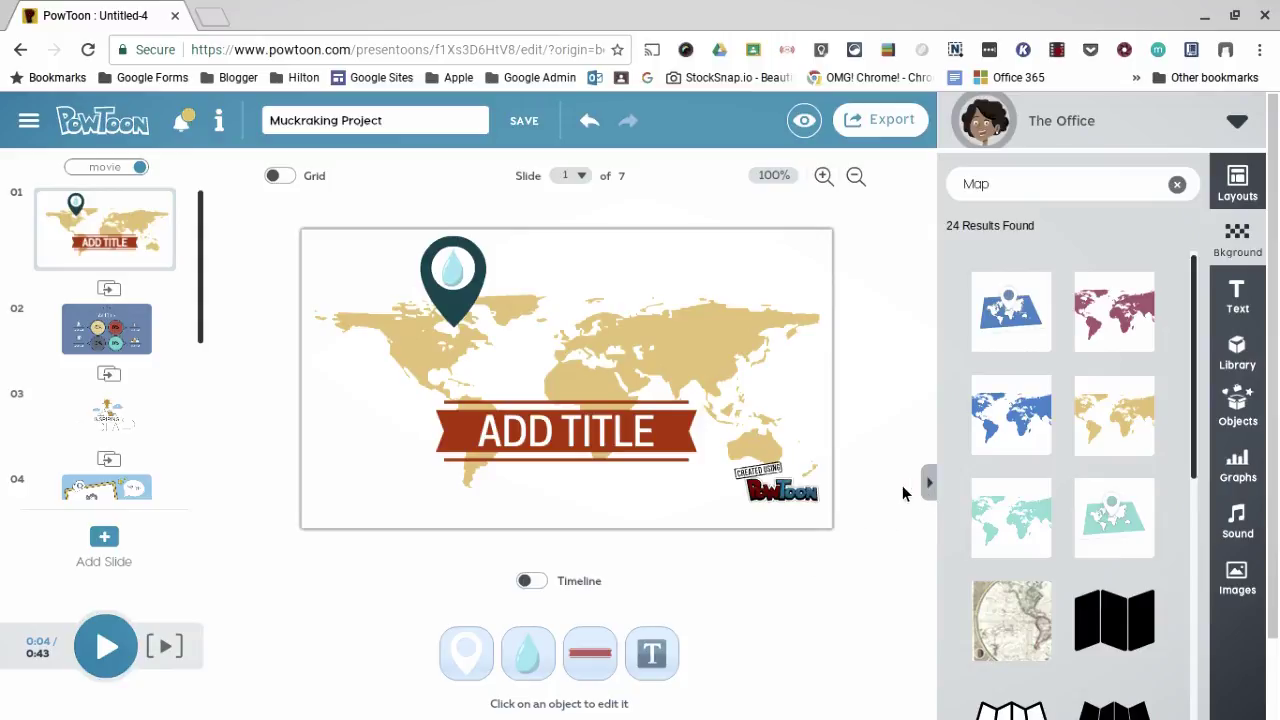
- Open the "ADD TITLE" text on slide 1's red banner for editing and select all of it
click(471, 318)
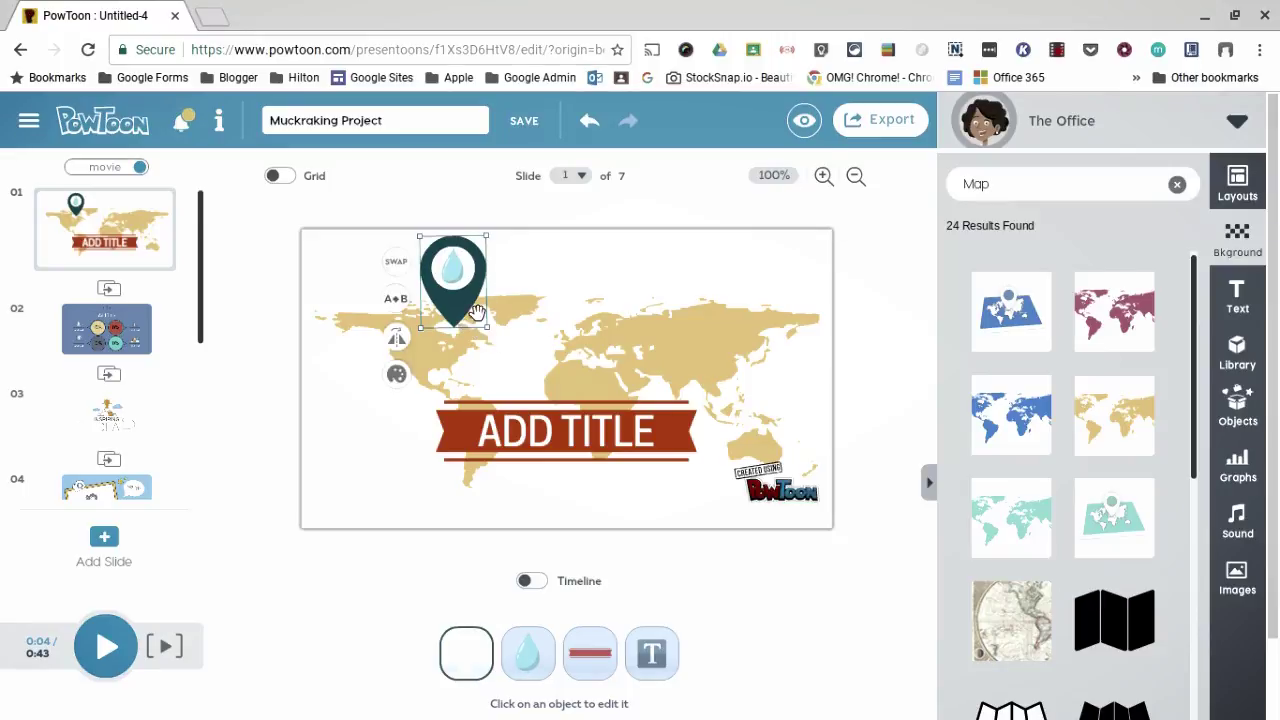
click(610, 437)
click(610, 437)
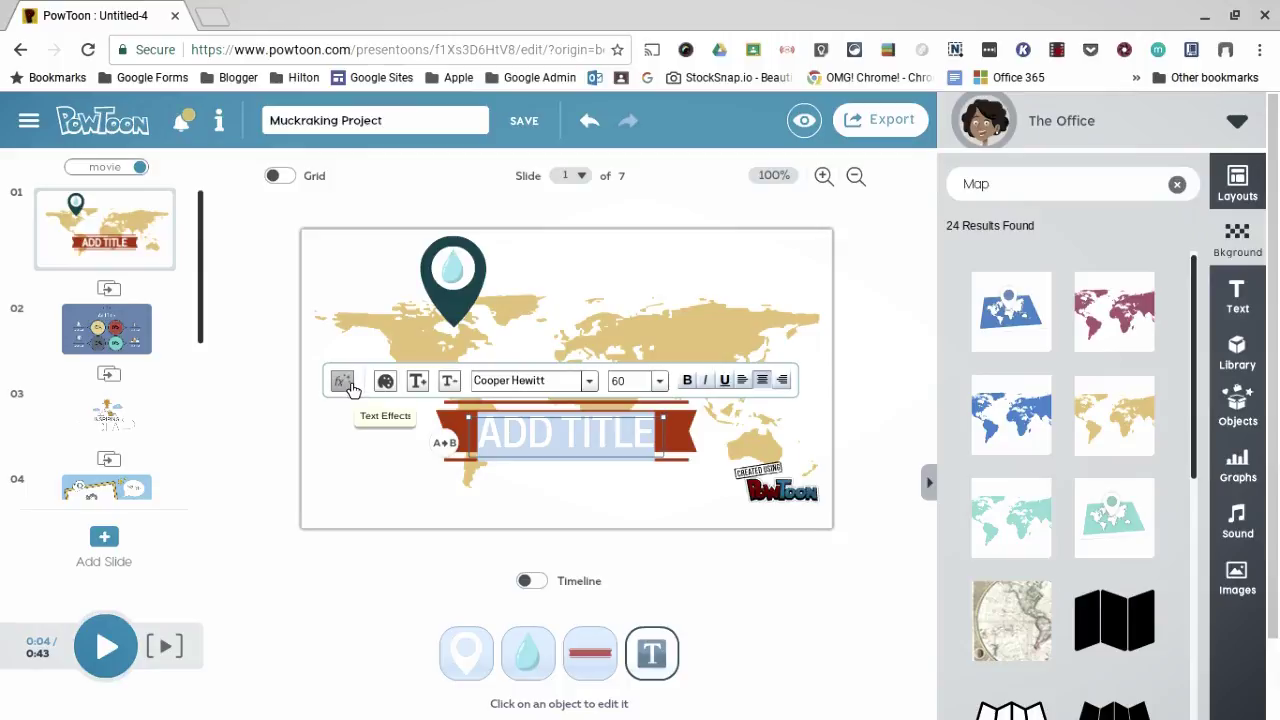
click(586, 446)
triple_click(586, 446)
text(What)
key(BackSpace)
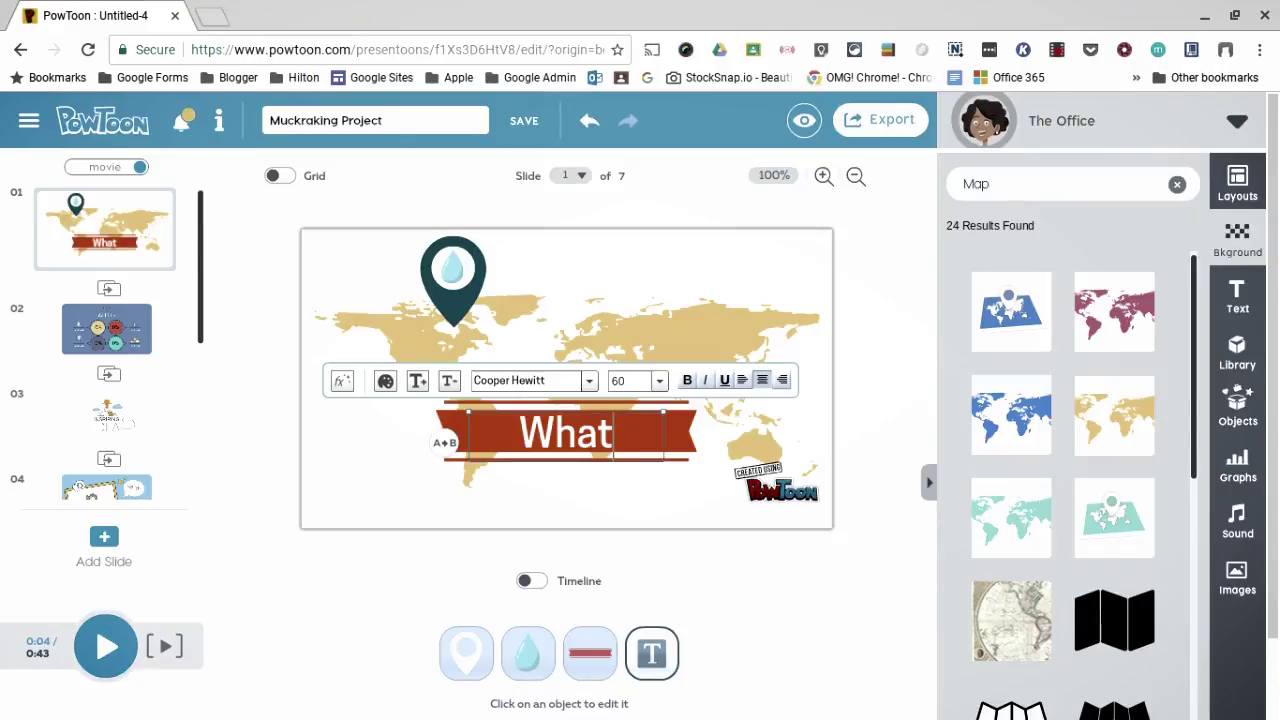
text('s)
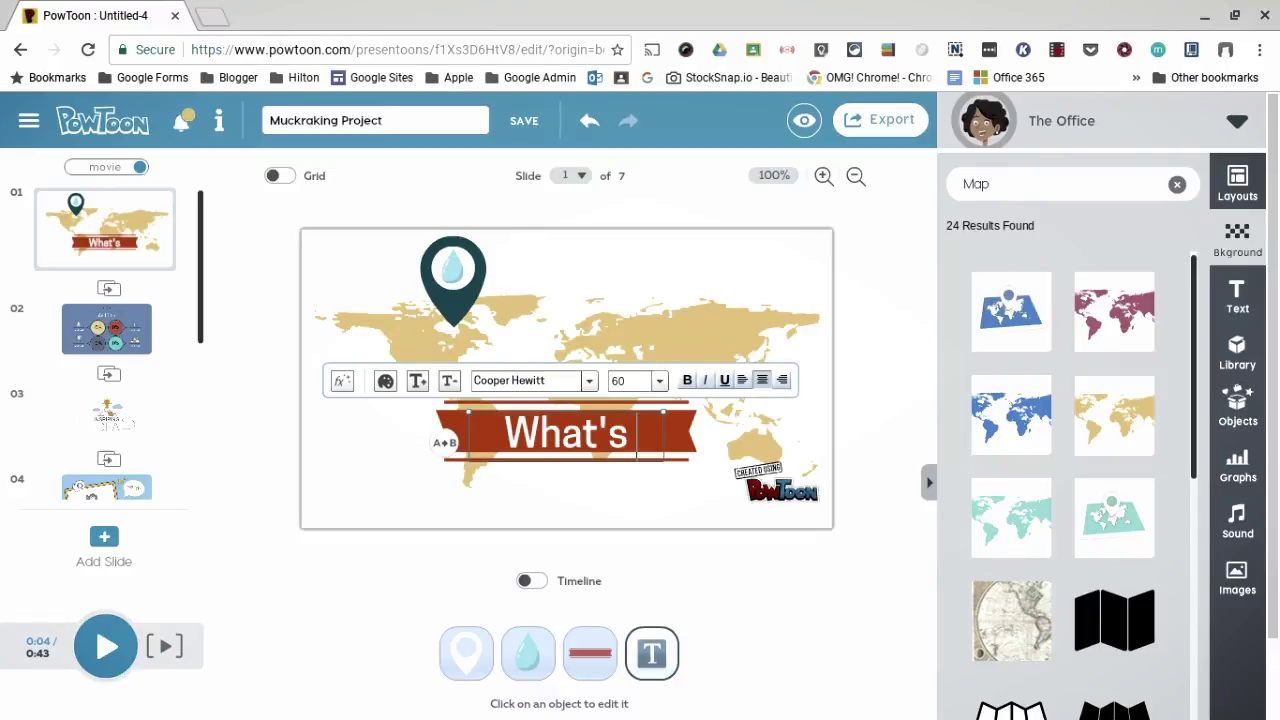
key(BackSpace)
key(BackSpace)
key(BackSpace)
key(BackSpace)
key(BackSpace)
key(BackSpace)
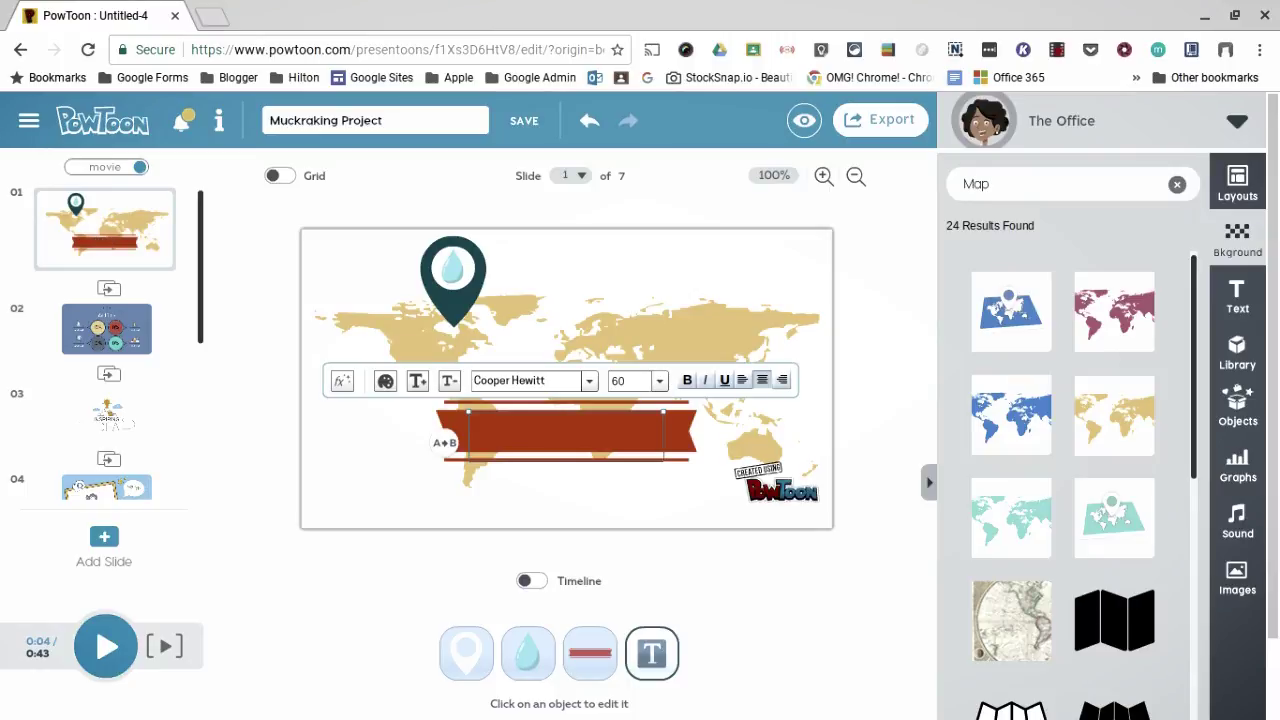
- Enter "The Future of the Great Lakes" as the title on the red banner
text(The FUtu)
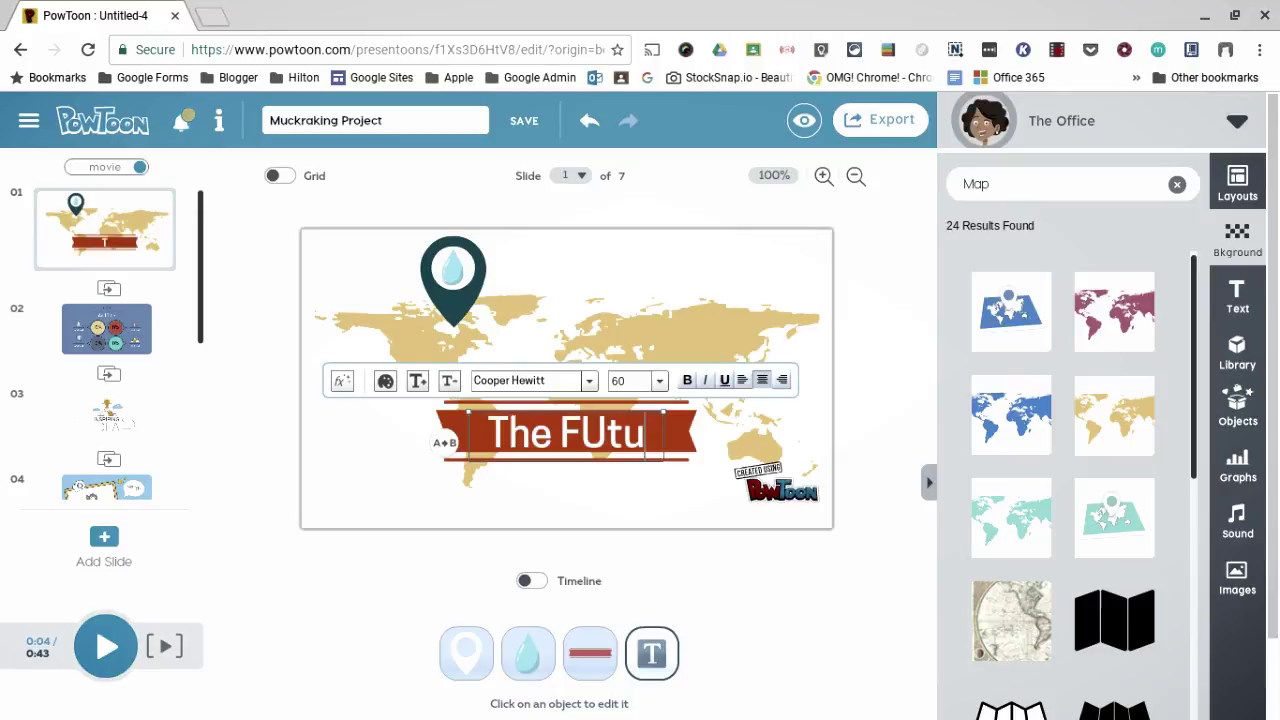
text(re)
key(Return)
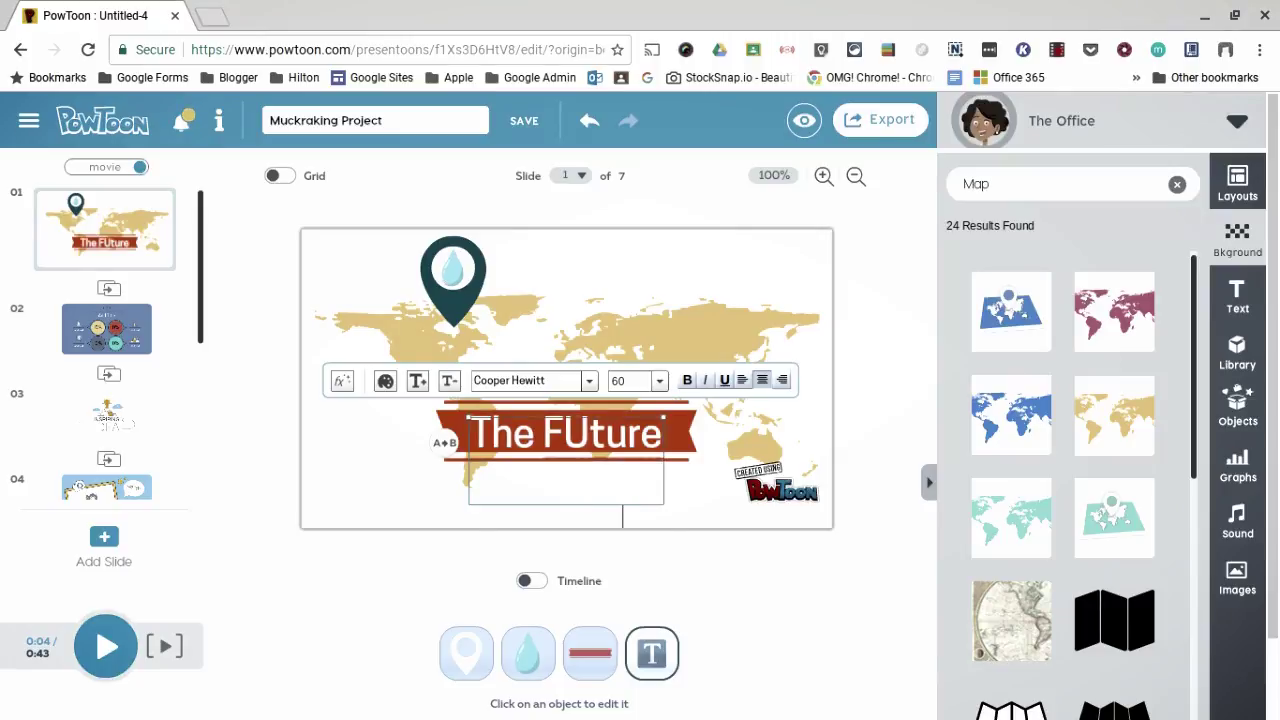
key(Return)
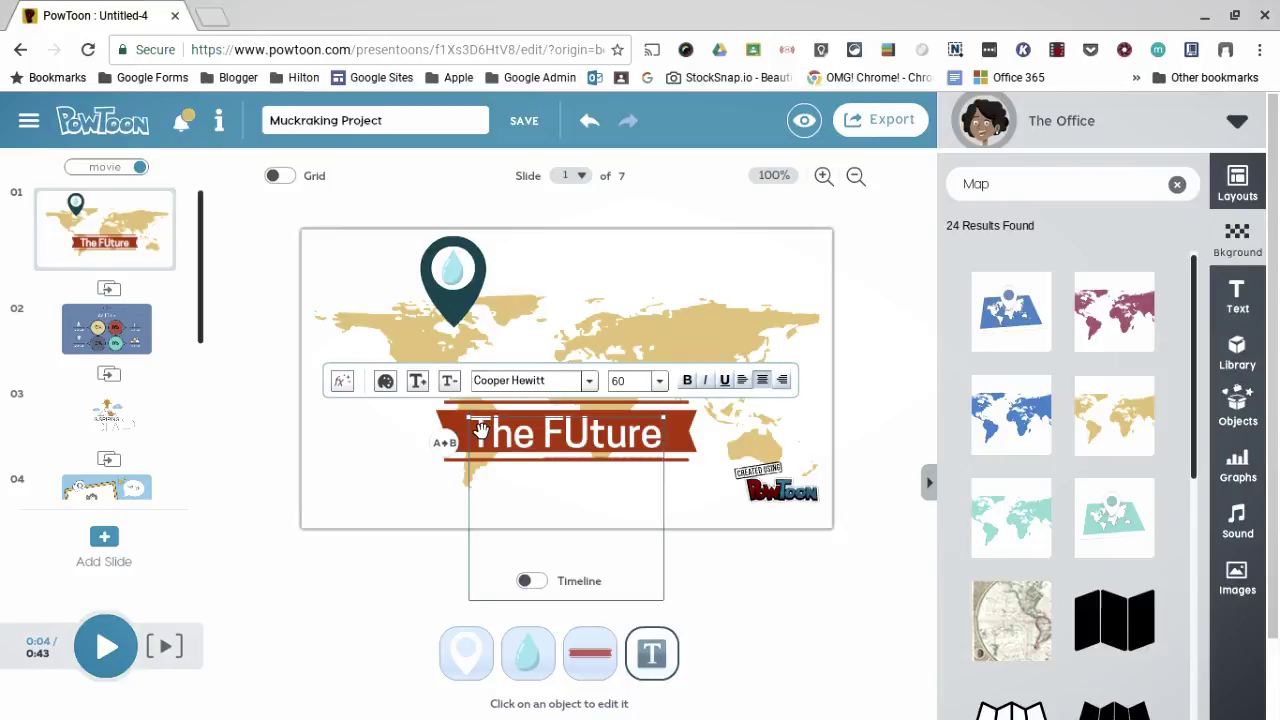
- In the title's text effect editor, correct the capitalization of "Future" and add "Unknown" after "Lakes"
click(343, 382)
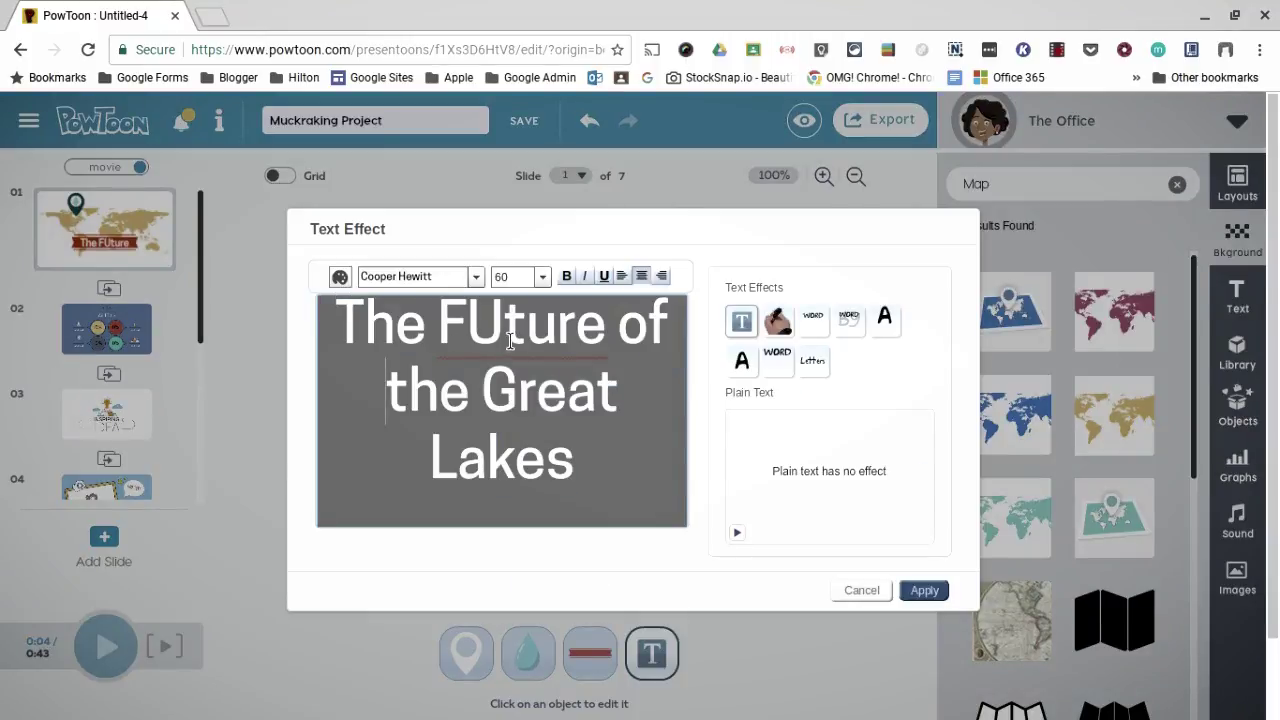
click(507, 330)
key(BackSpace)
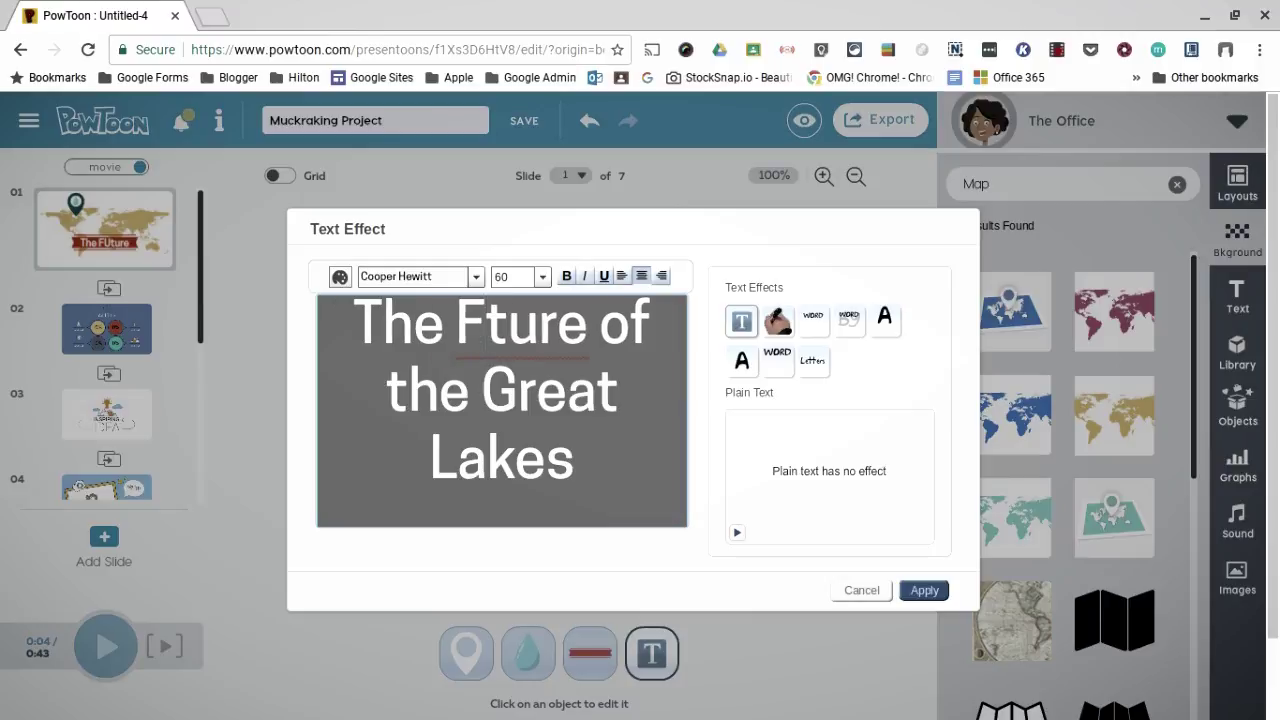
text(u)
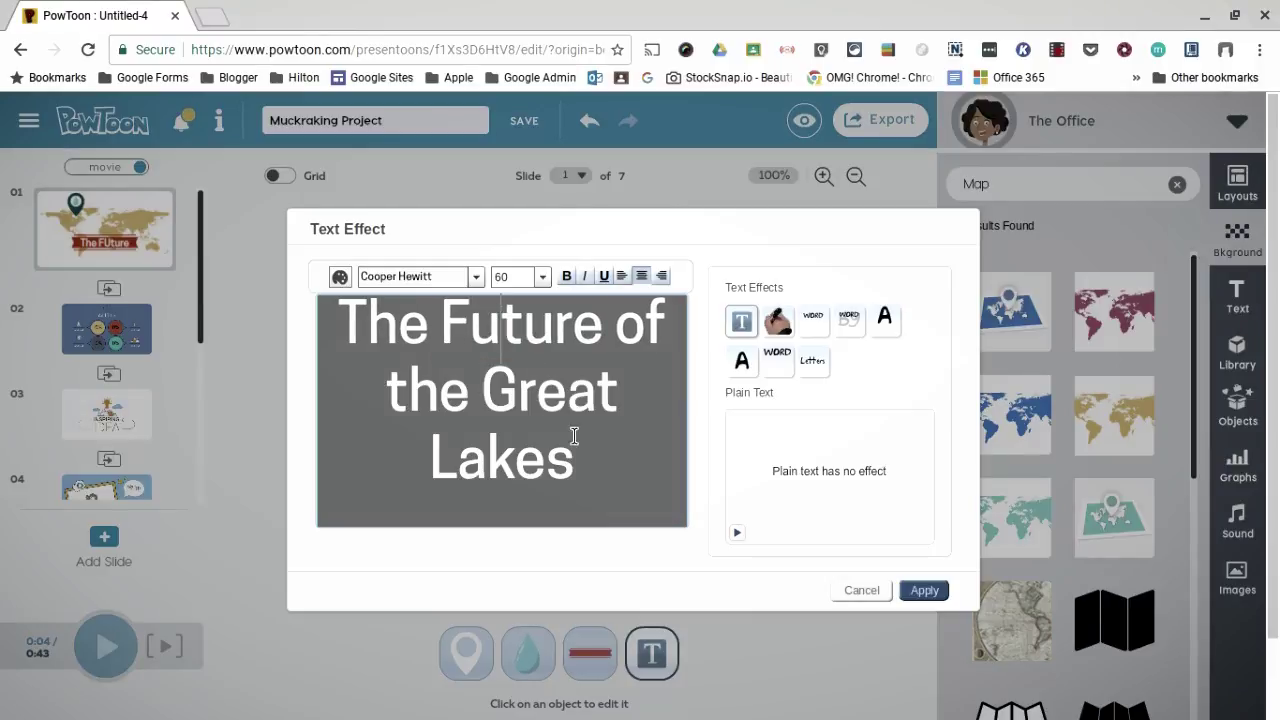
click(576, 470)
text(U)
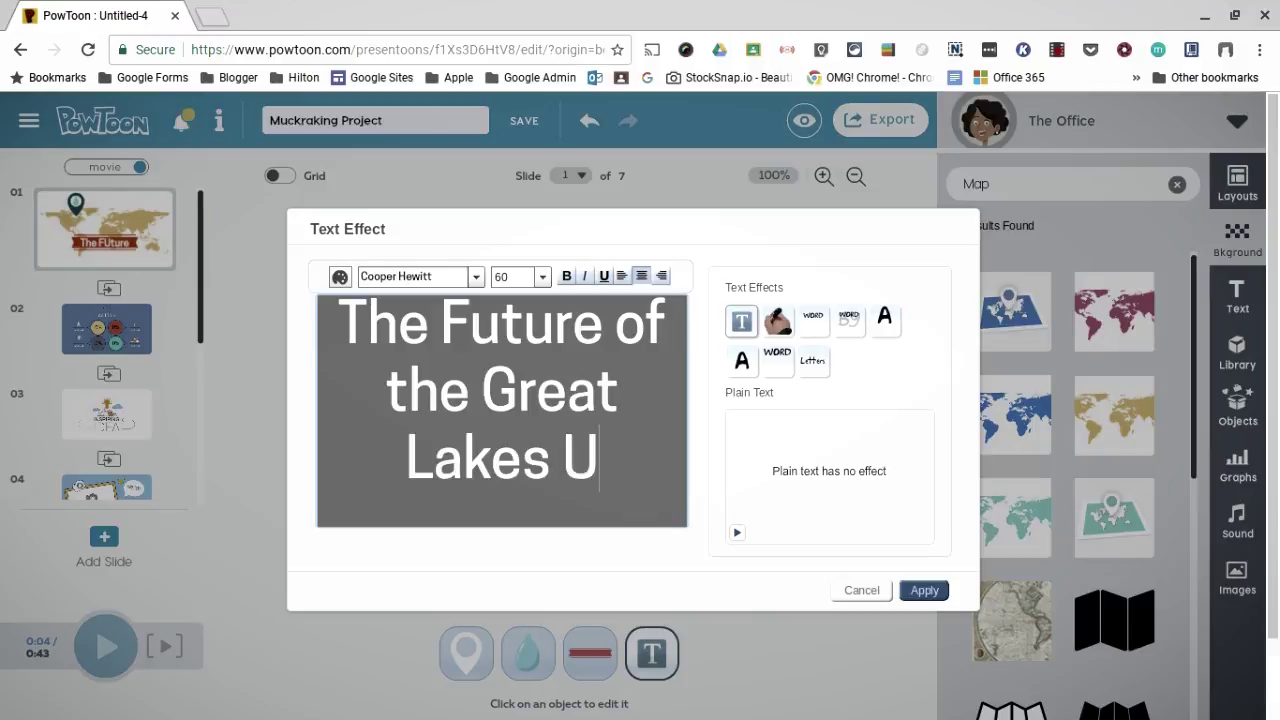
text(nknown)
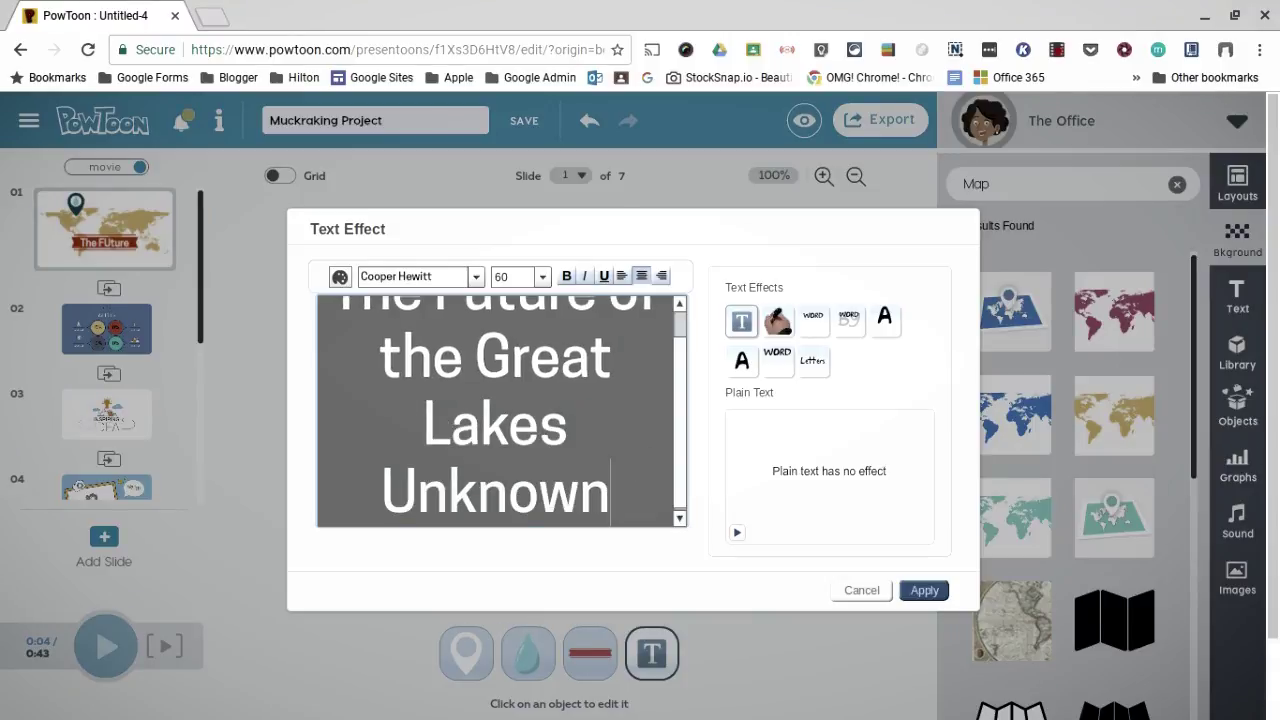
- Select the whole title in the text effect editor and set its font size to 48
drag(617, 514, 340, 275)
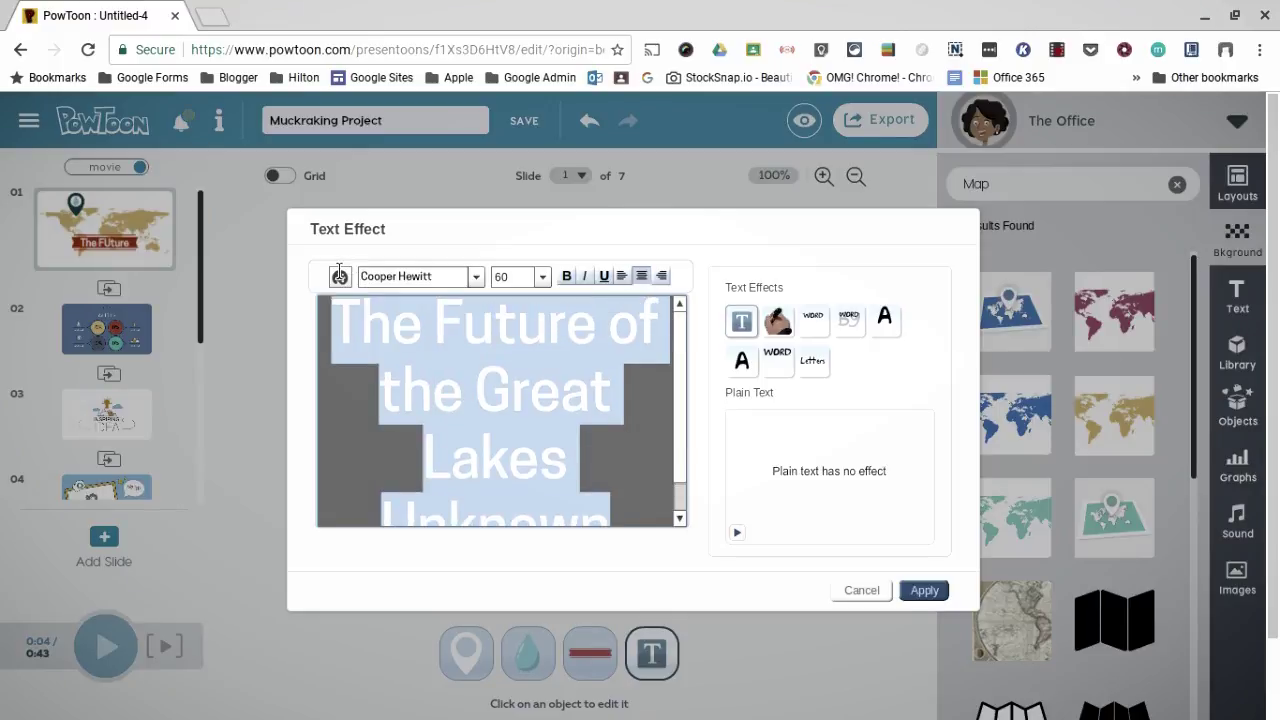
click(543, 278)
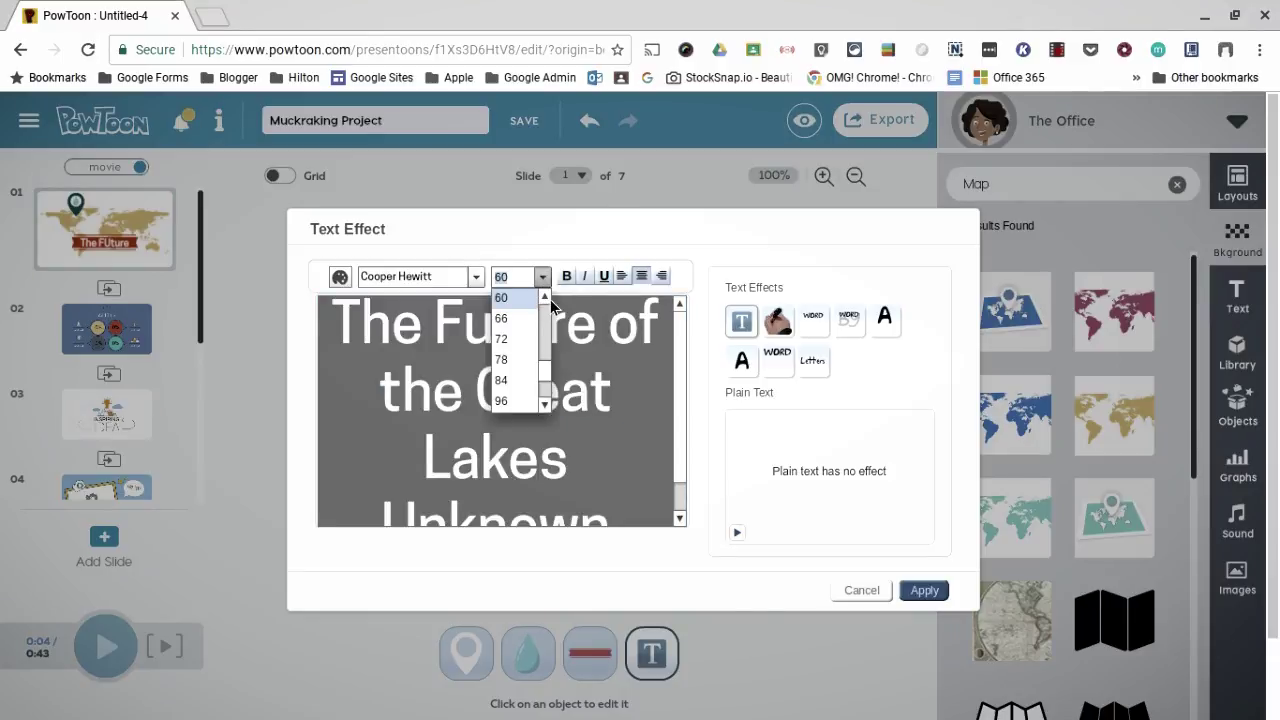
click(545, 297)
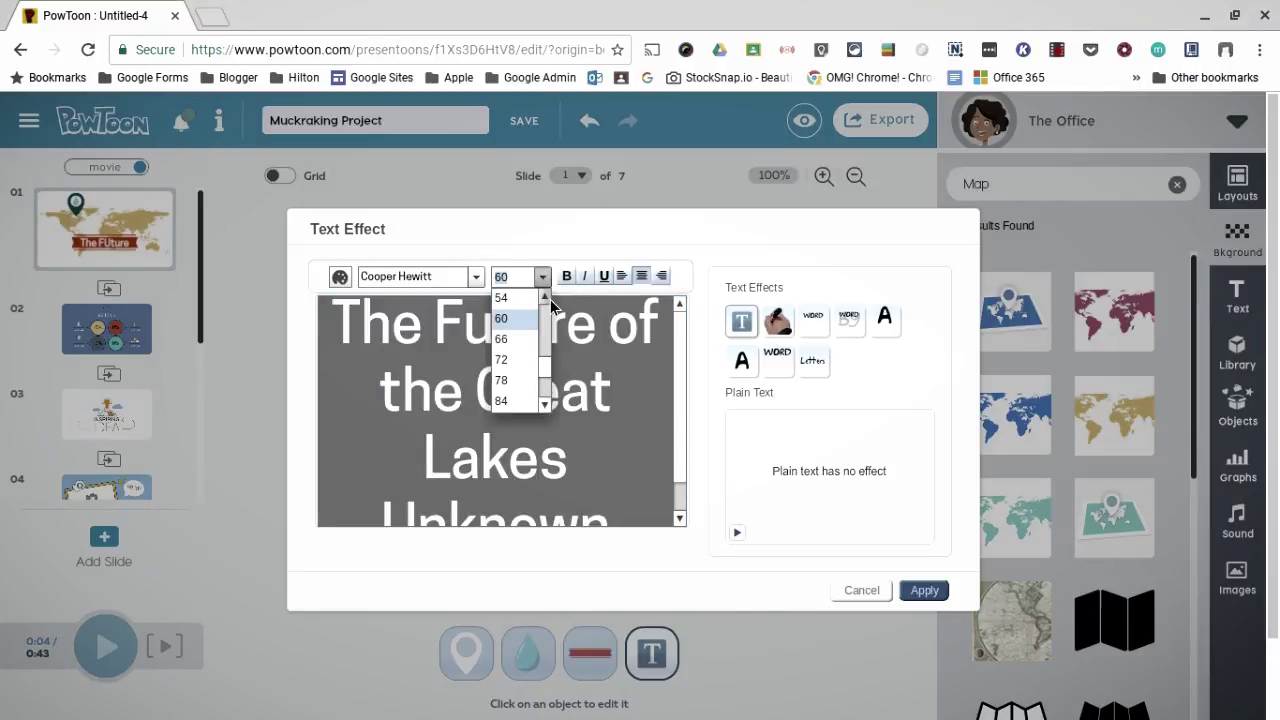
click(545, 297)
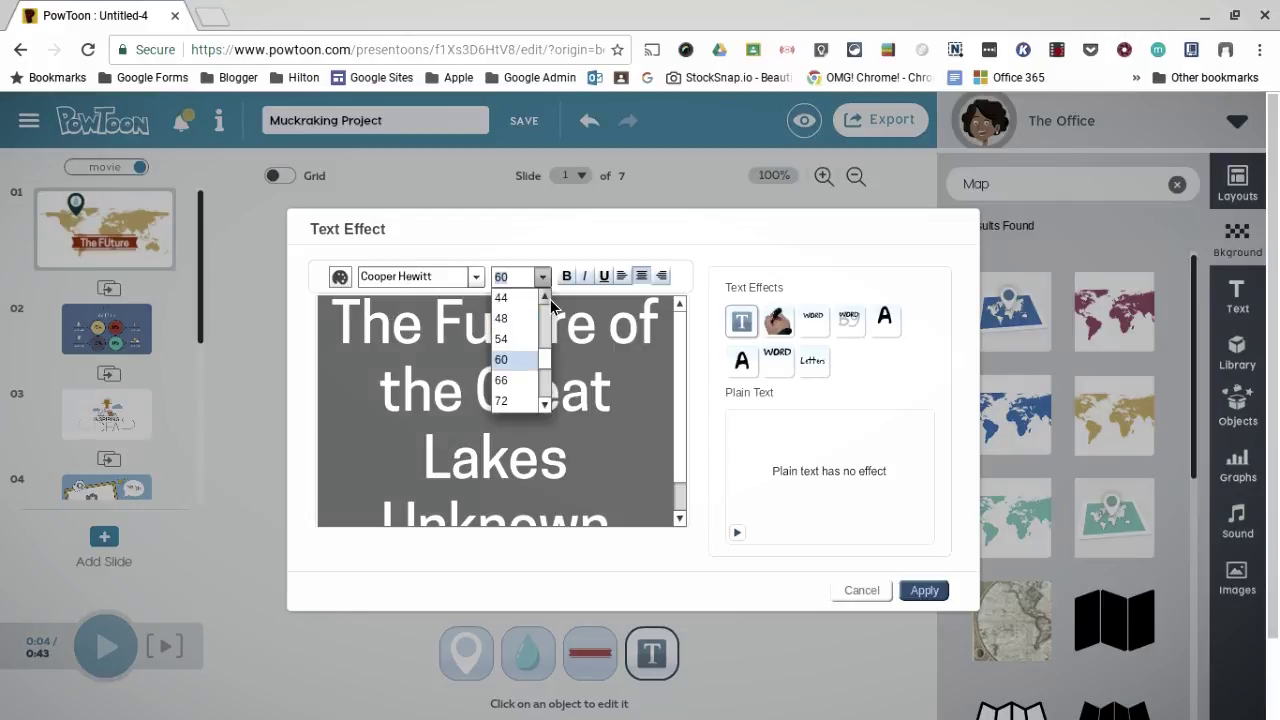
scroll(513, 323, up, 2)
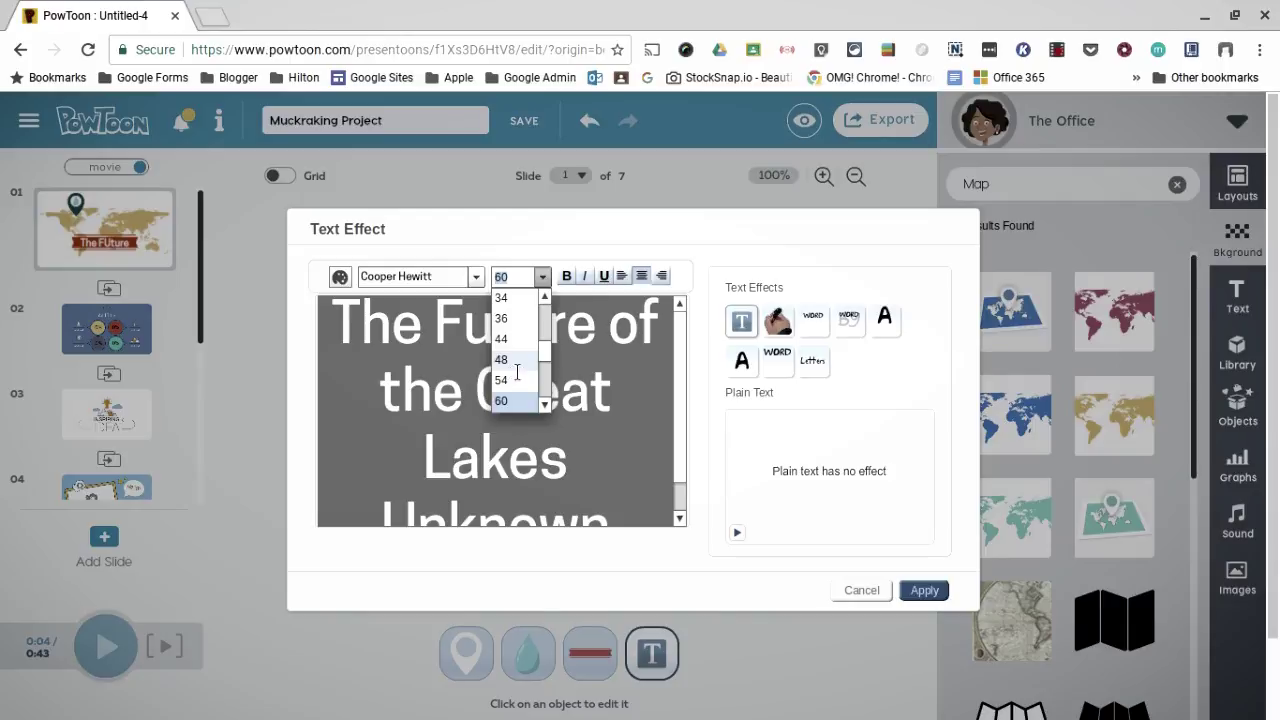
click(501, 359)
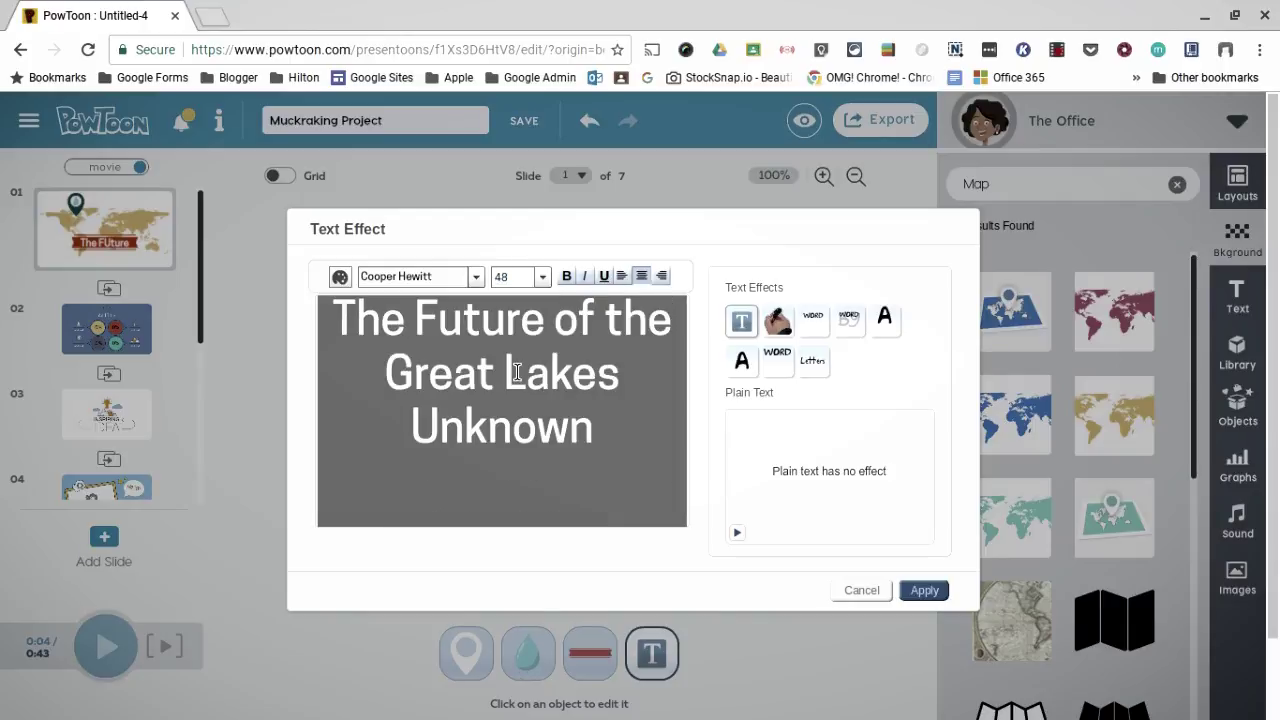
- Set the title's font size to 24 and apply the text changes to the banner
click(548, 278)
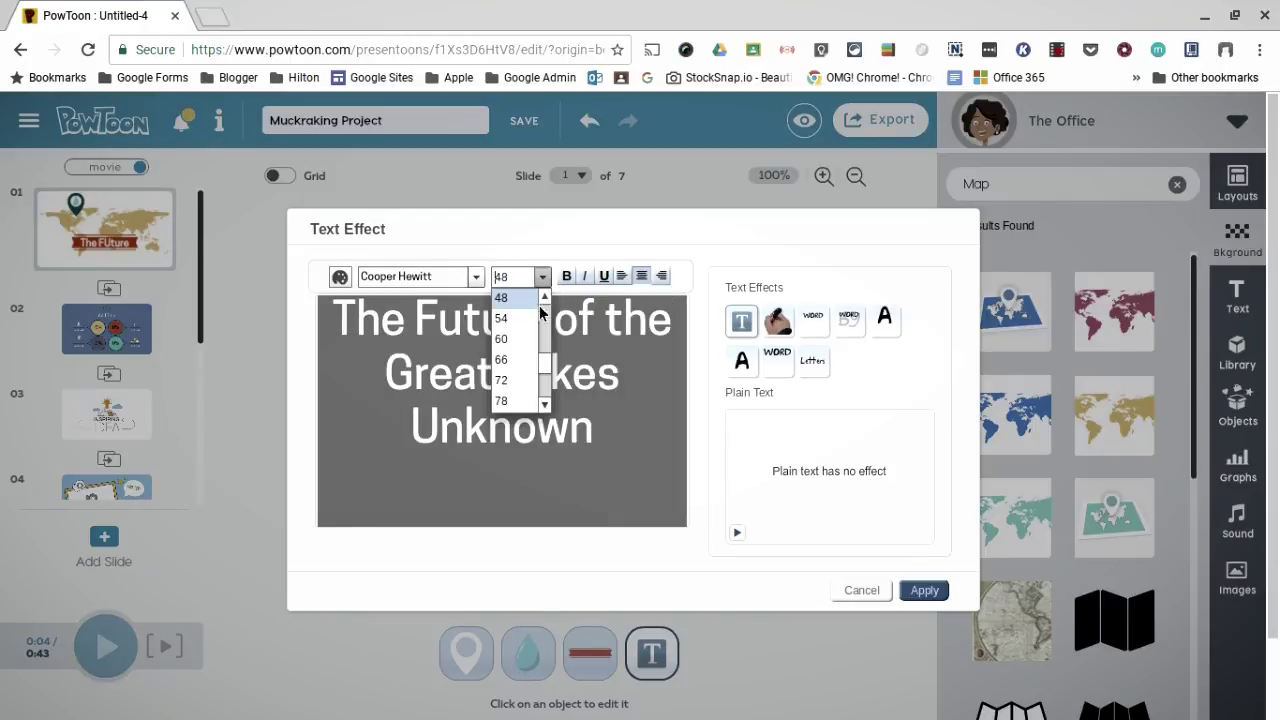
click(545, 299)
click(547, 298)
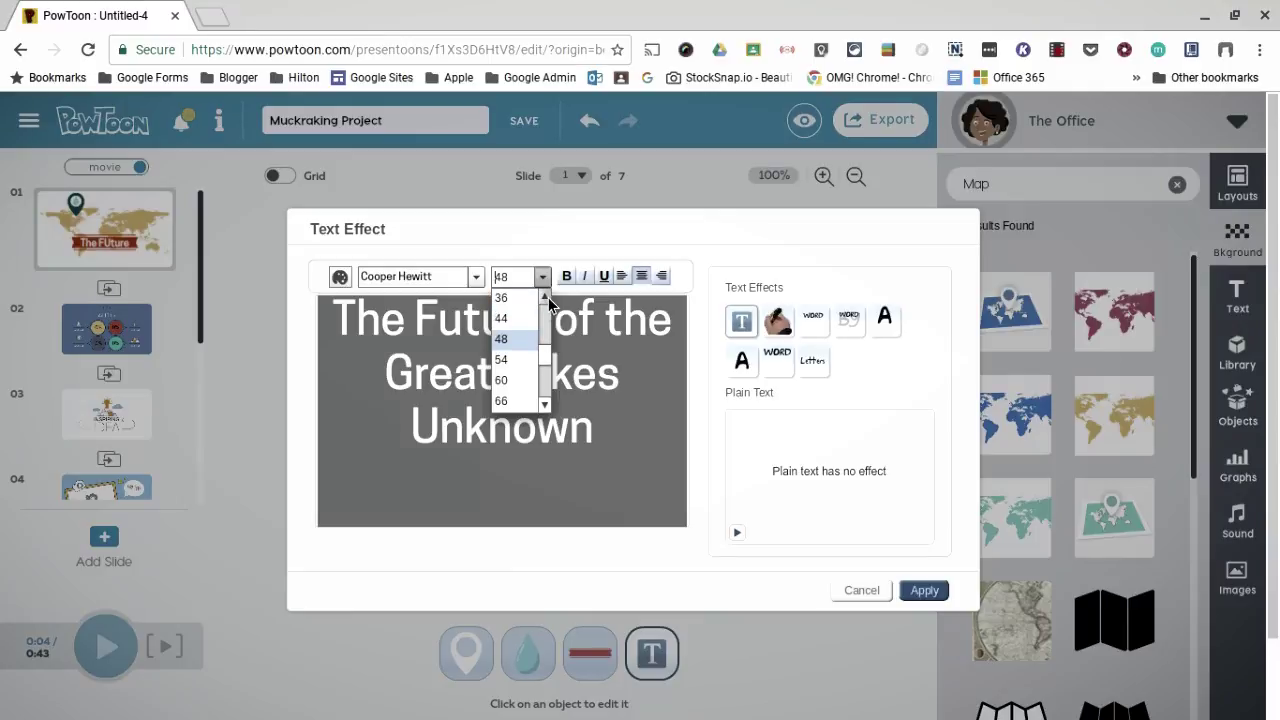
click(546, 298)
click(546, 298)
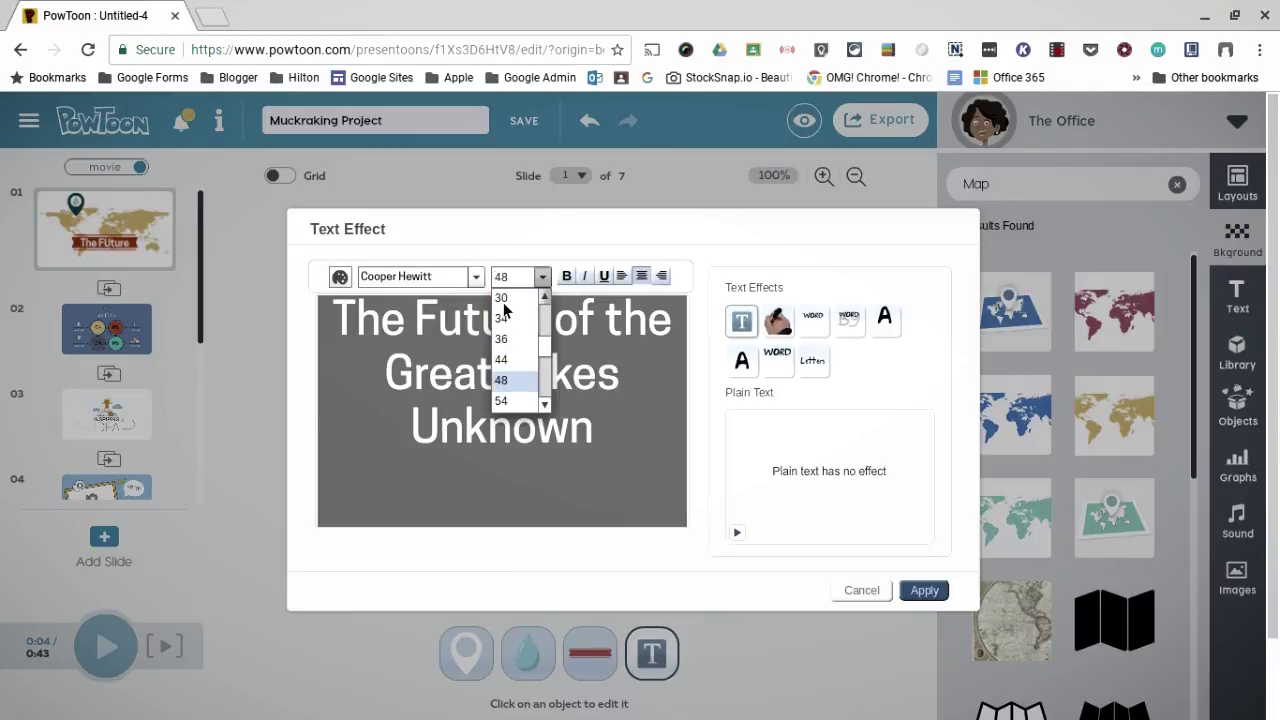
scroll(503, 310, up, 1)
click(502, 298)
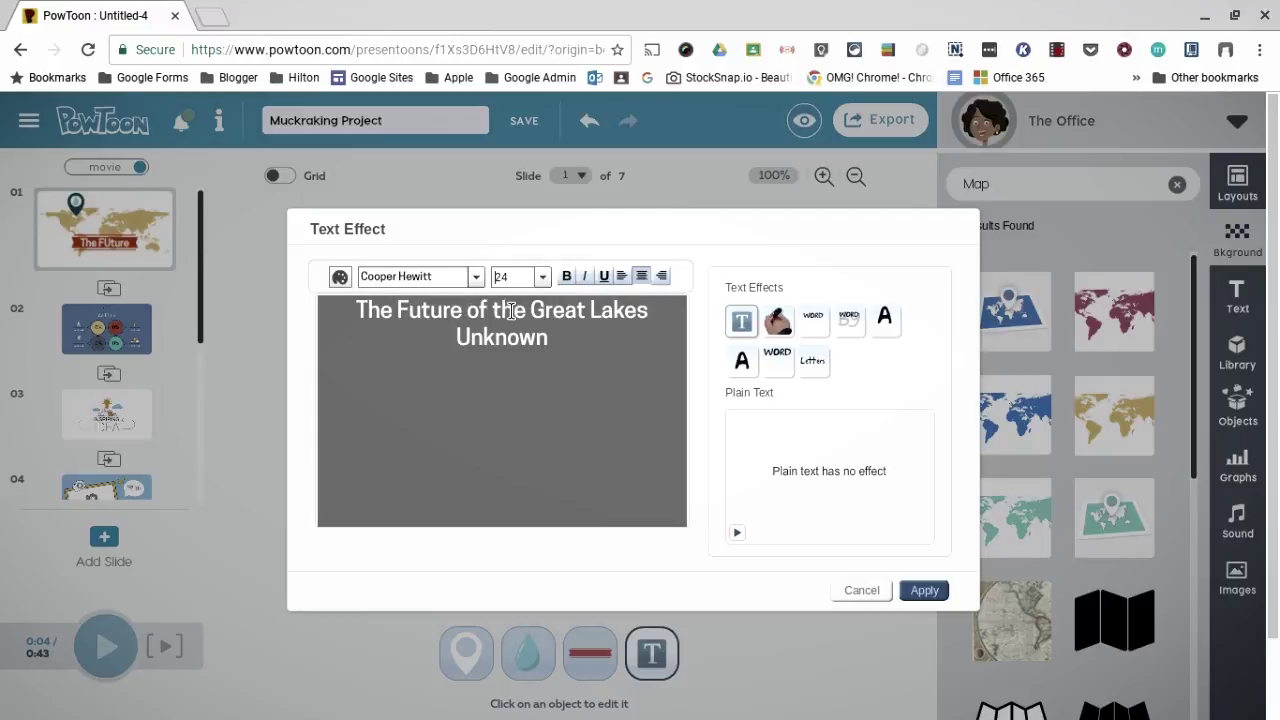
click(945, 590)
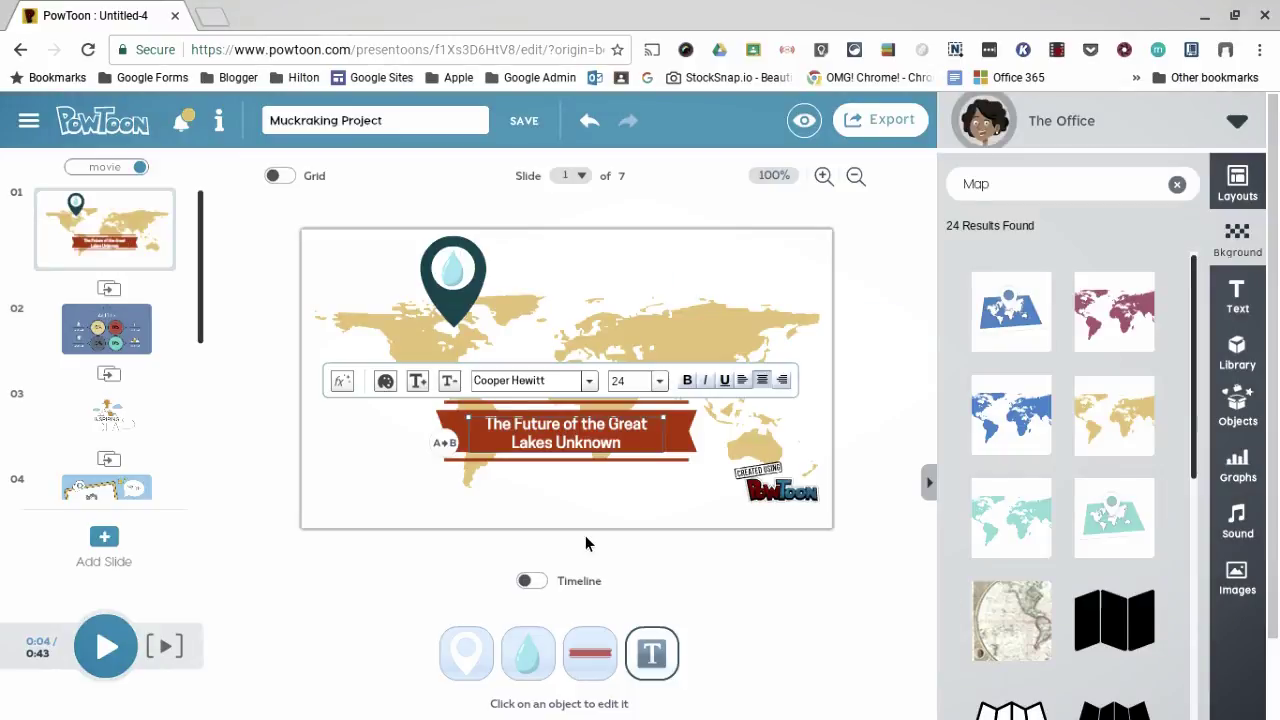
- Deselect the banner title and preview slide 1 on its own
click(595, 517)
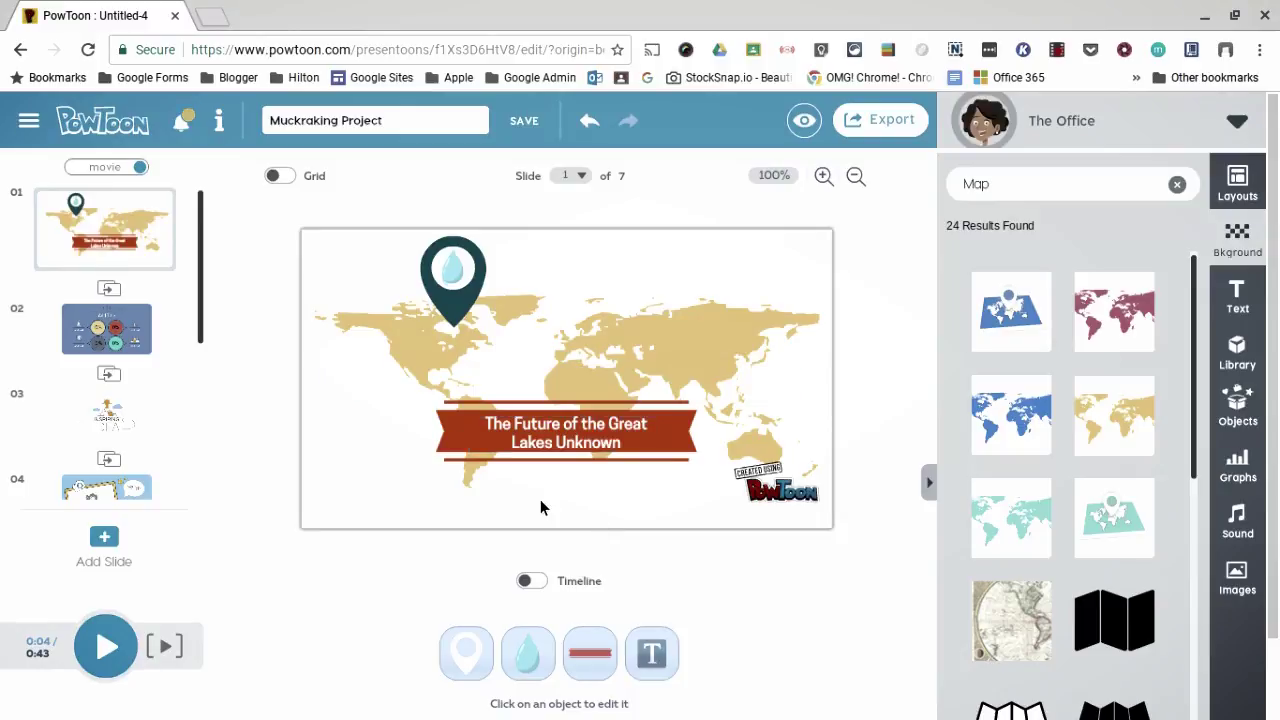
click(168, 650)
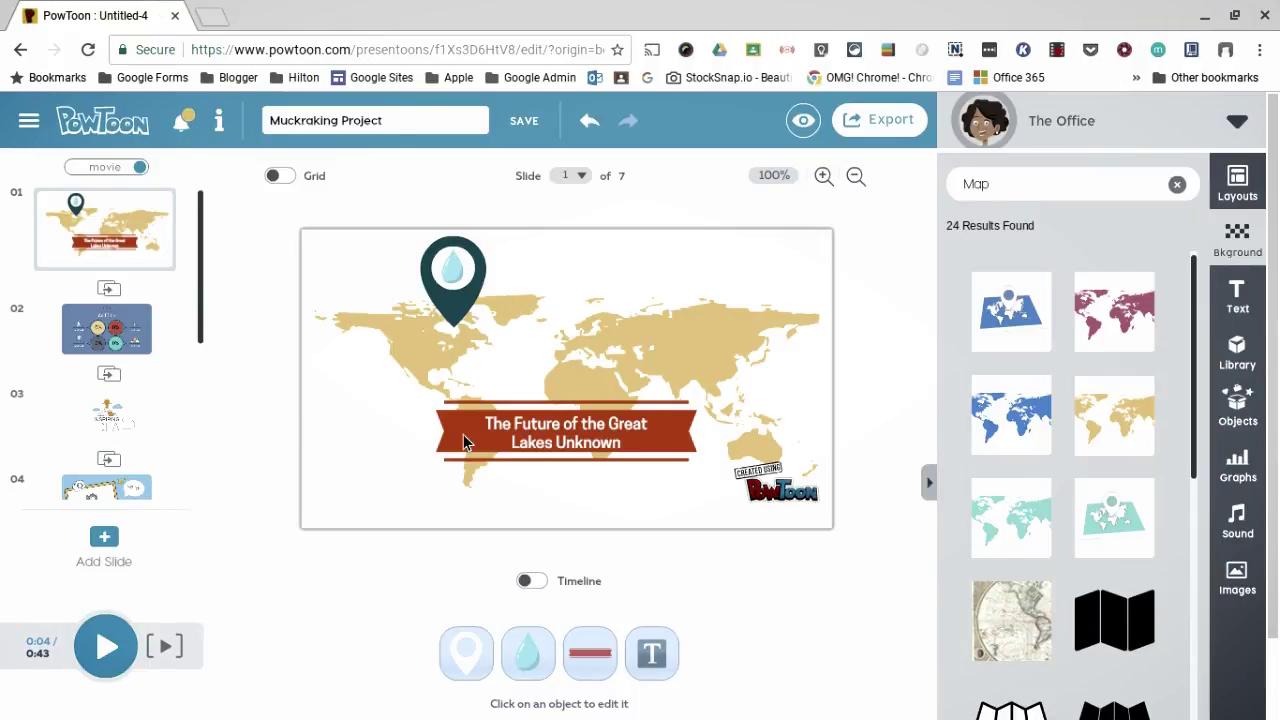
click(497, 437)
- Go to slide 2, consult the "Muckraking PowToon" note in Google Keep for its statistics, and return to PowToon
click(133, 336)
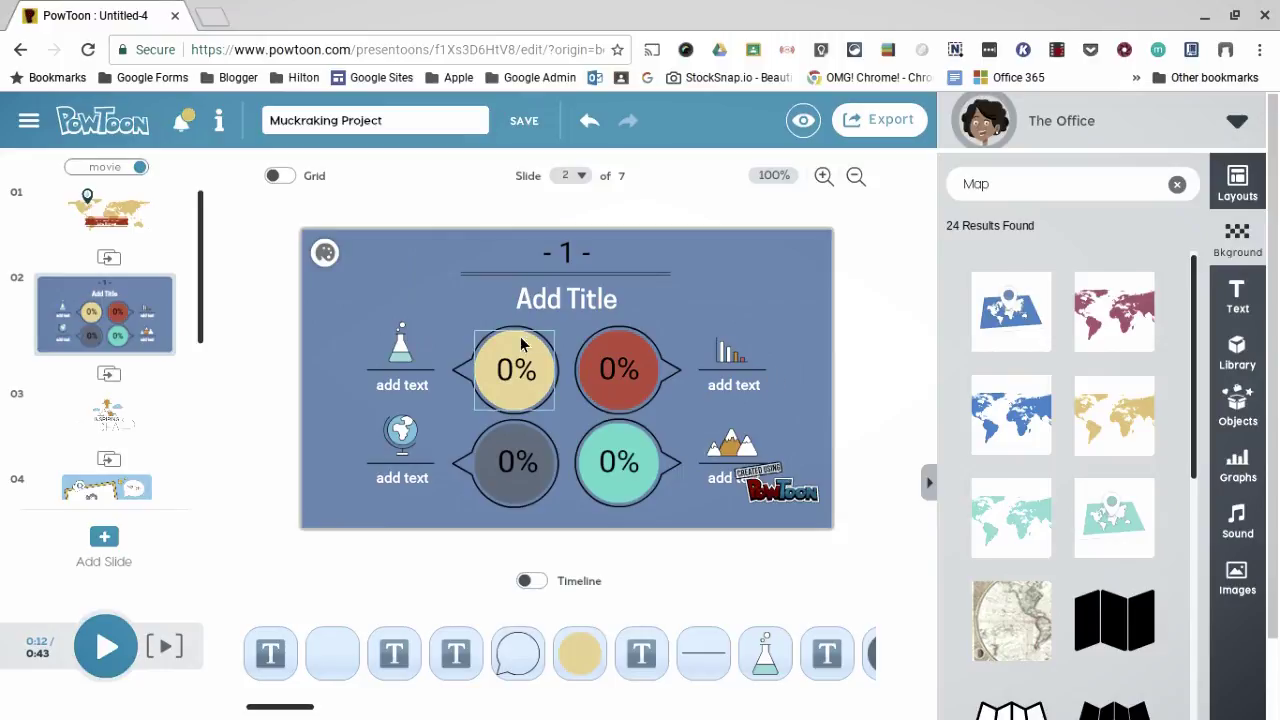
mouse_move(600, 716)
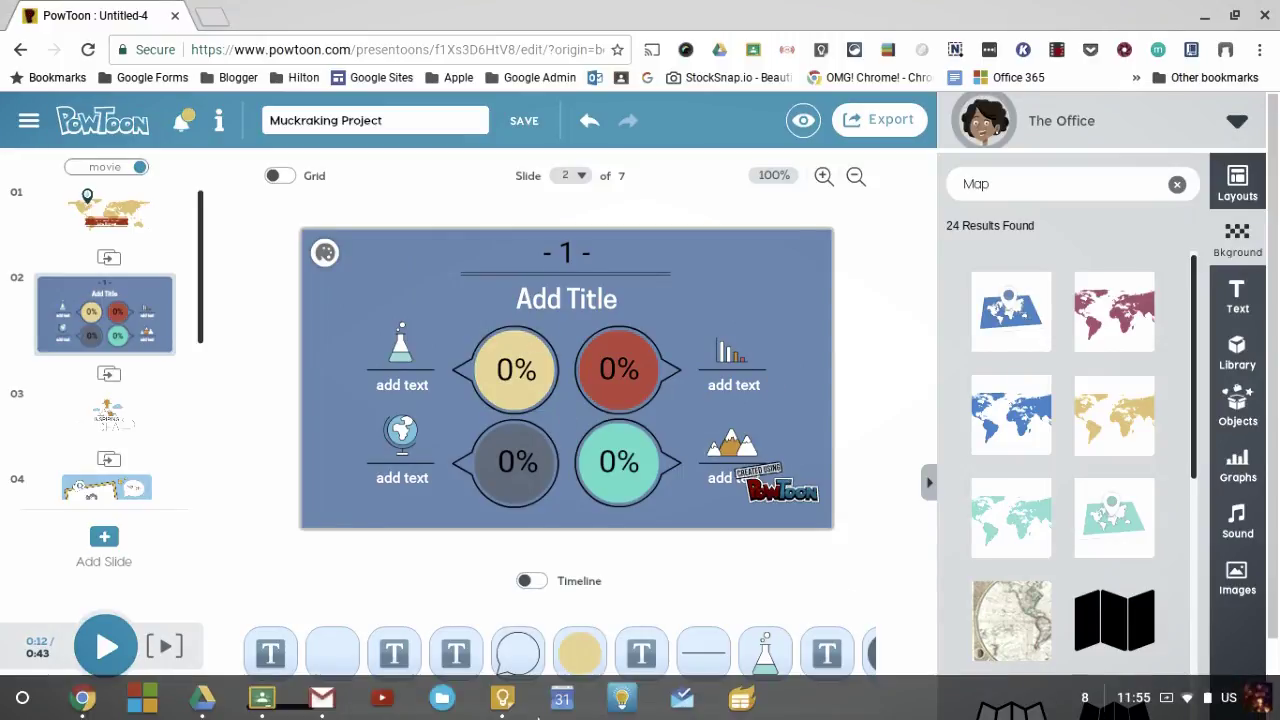
click(503, 700)
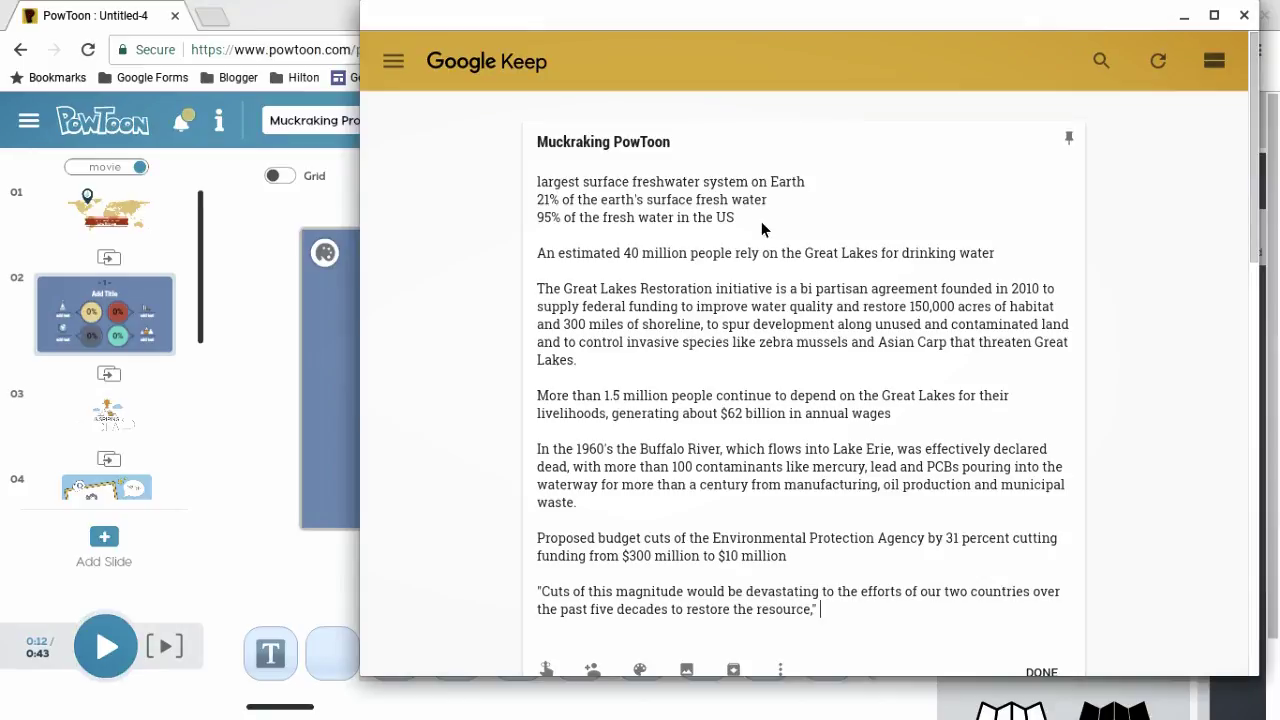
click(279, 504)
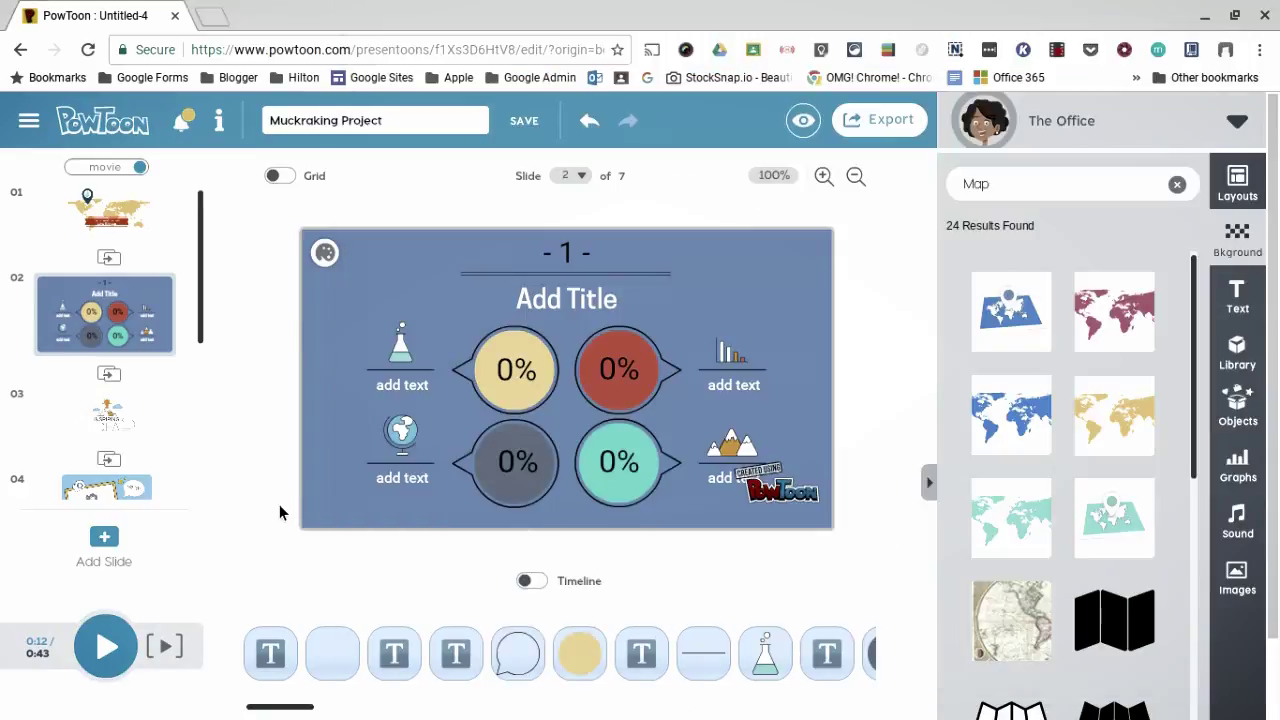
- Change the percentage in slide 2's dark gray circle, beside the globe, to 21%
click(515, 372)
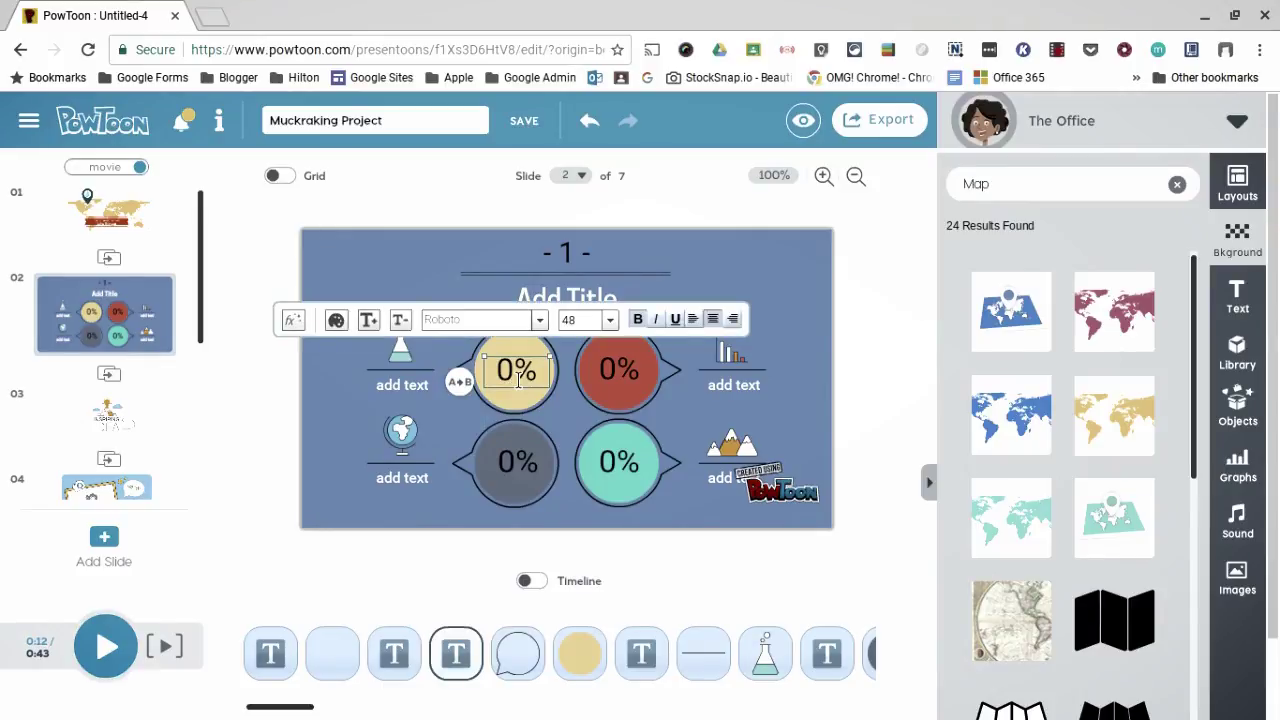
double_click(521, 468)
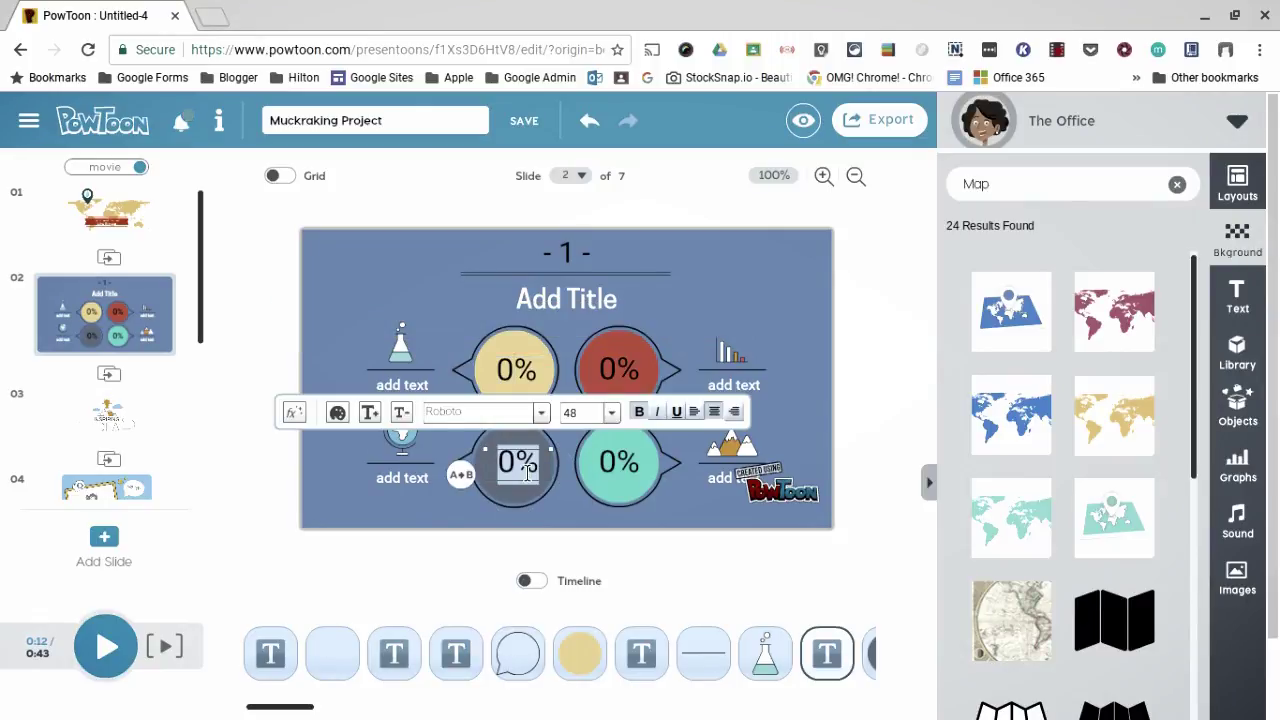
click(527, 470)
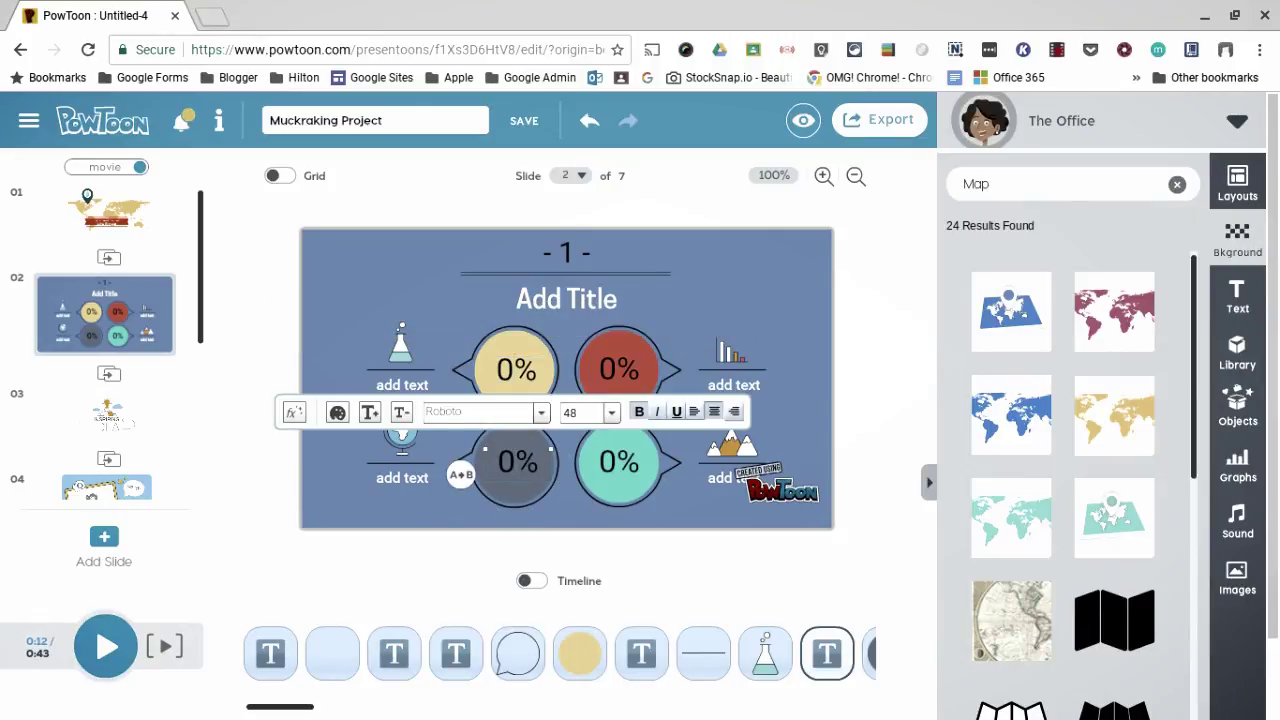
key(BackSpace)
text(21)
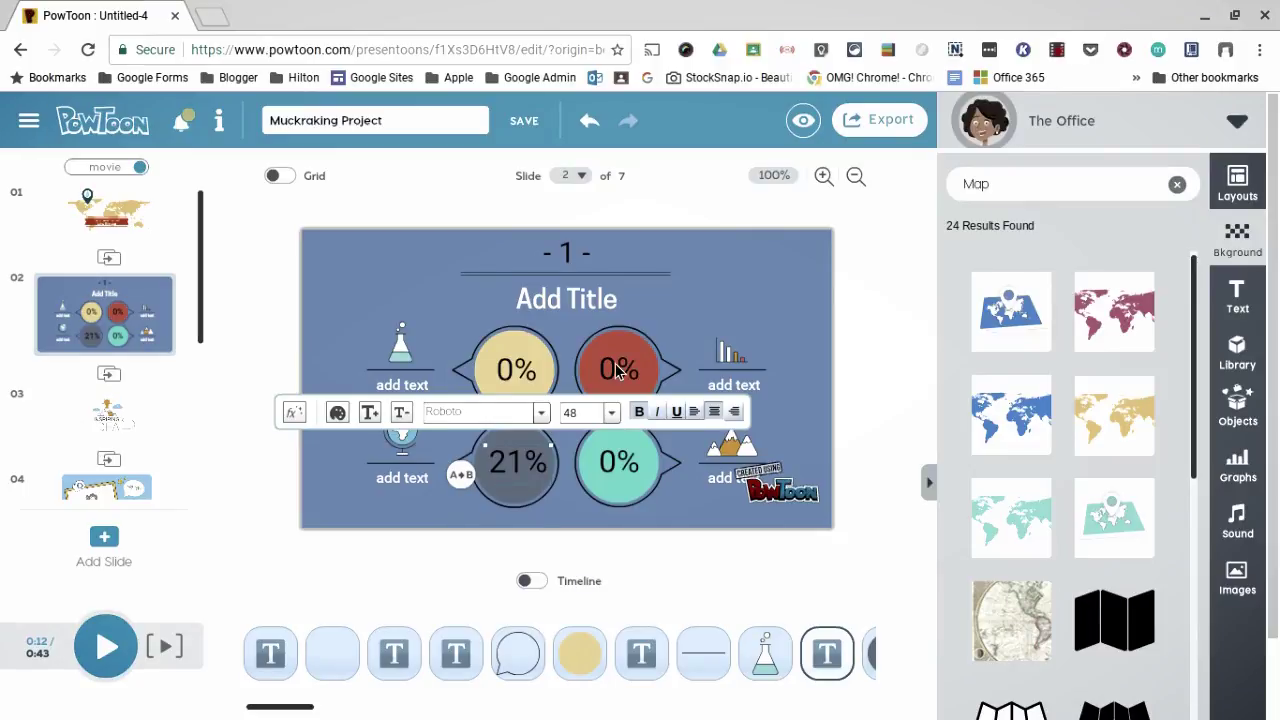
- Change the percentage in slide 2's red circle, beside the bar chart icon, to 95%
double_click(618, 371)
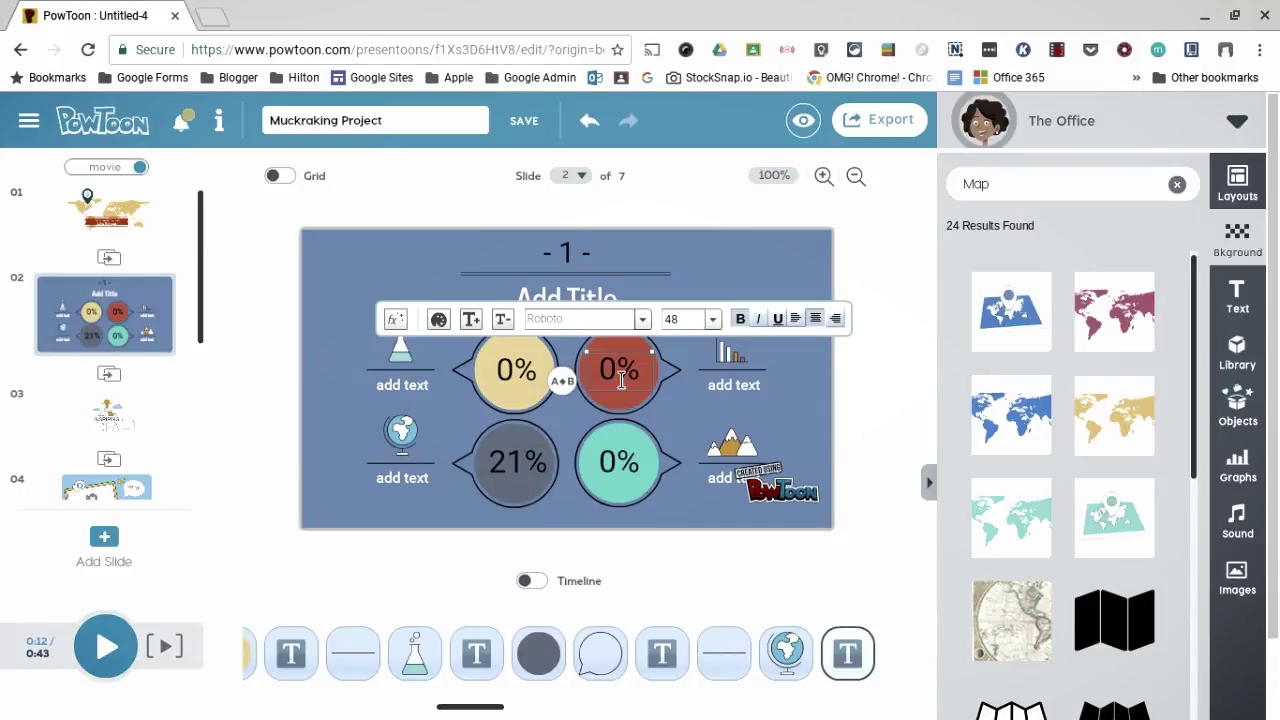
double_click(628, 374)
click(628, 374)
key(BackSpace)
text(95)
- Replace the percentage in the teal circle, beside the mountains icon, with 40,000,000
click(634, 472)
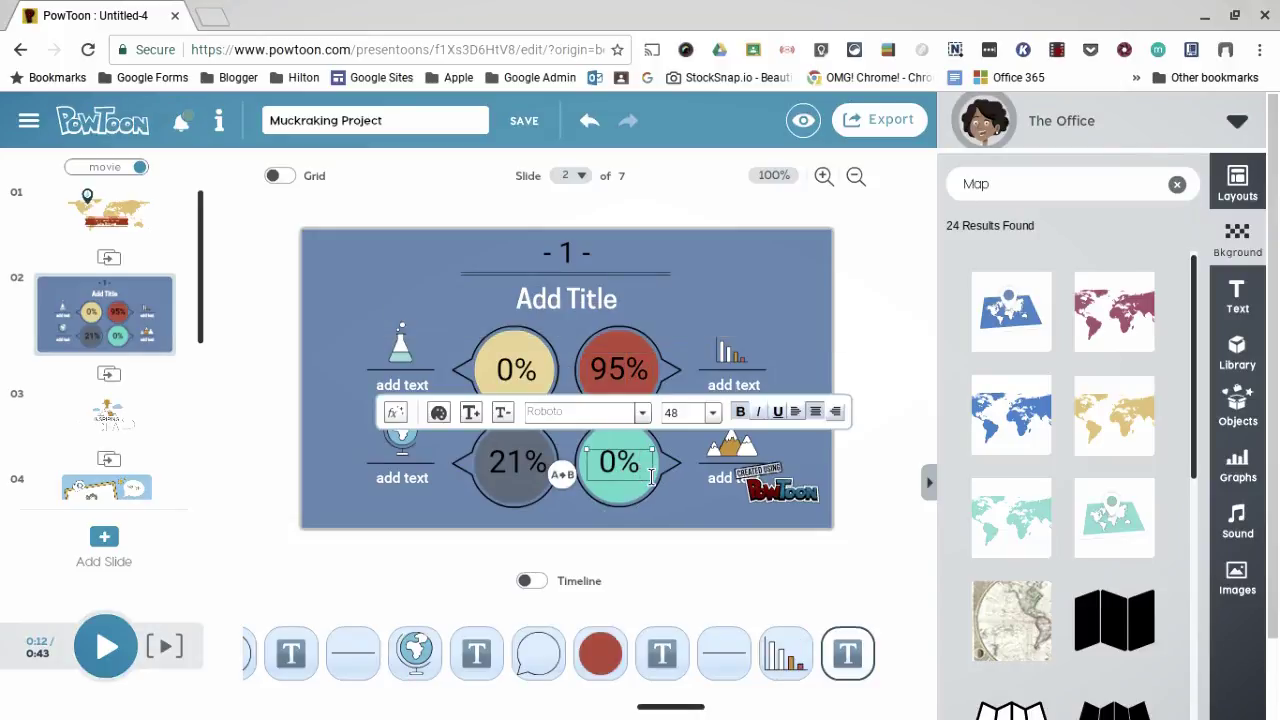
double_click(613, 474)
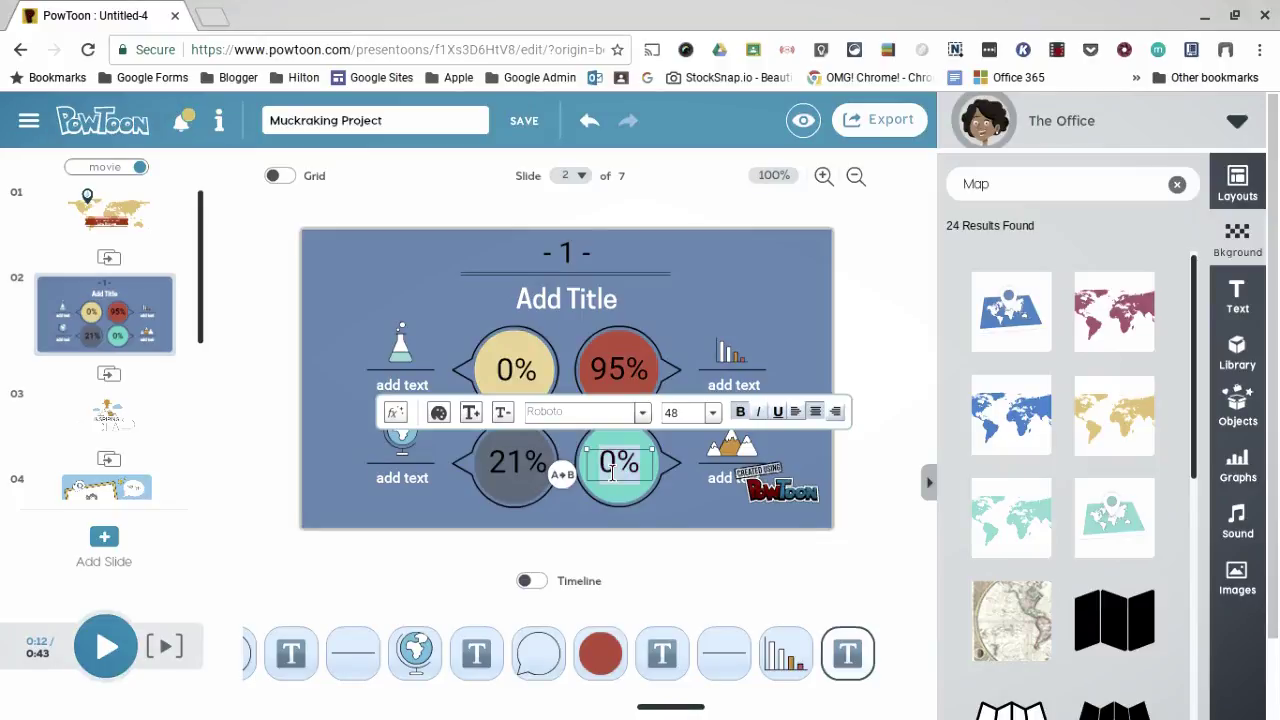
text(4)
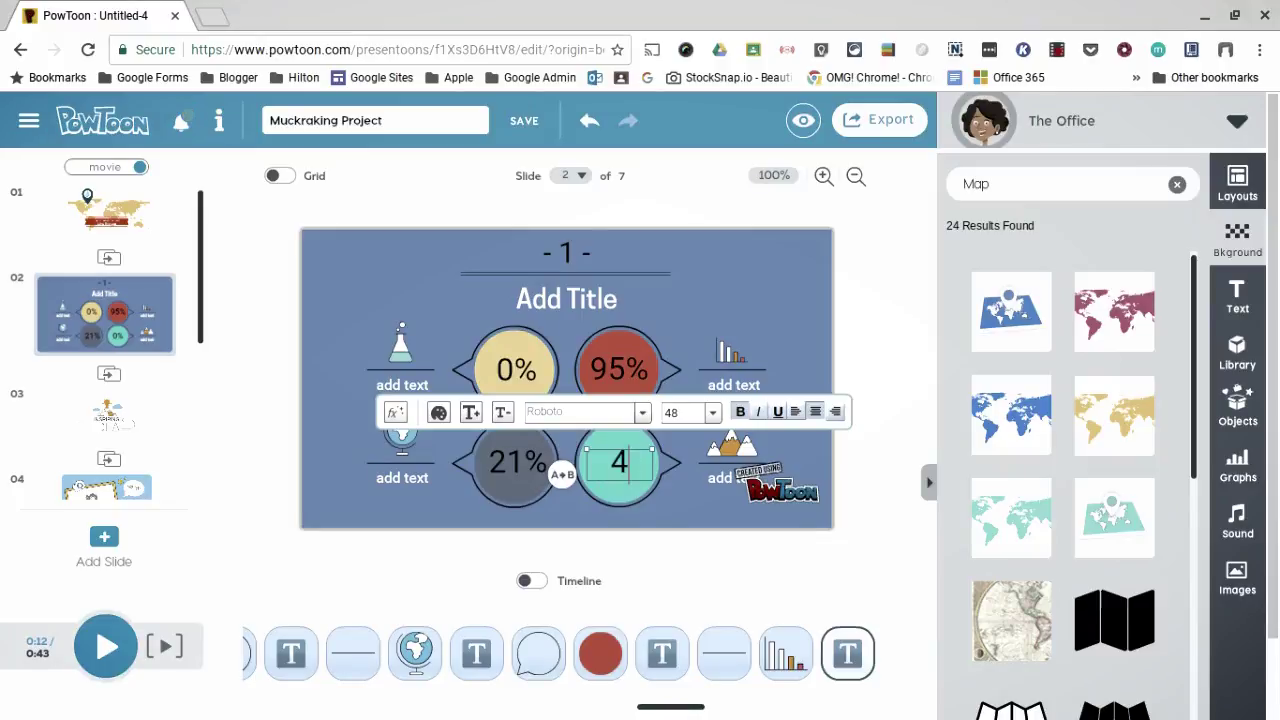
text(0)
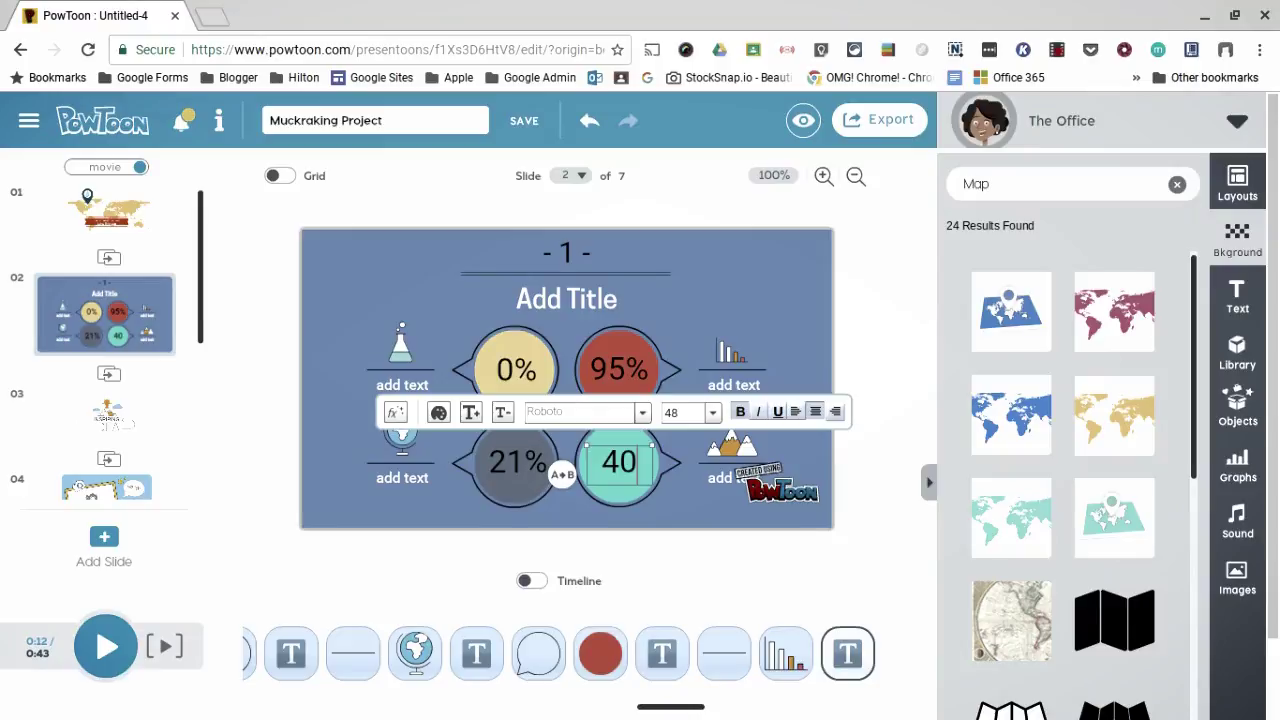
text(,000)
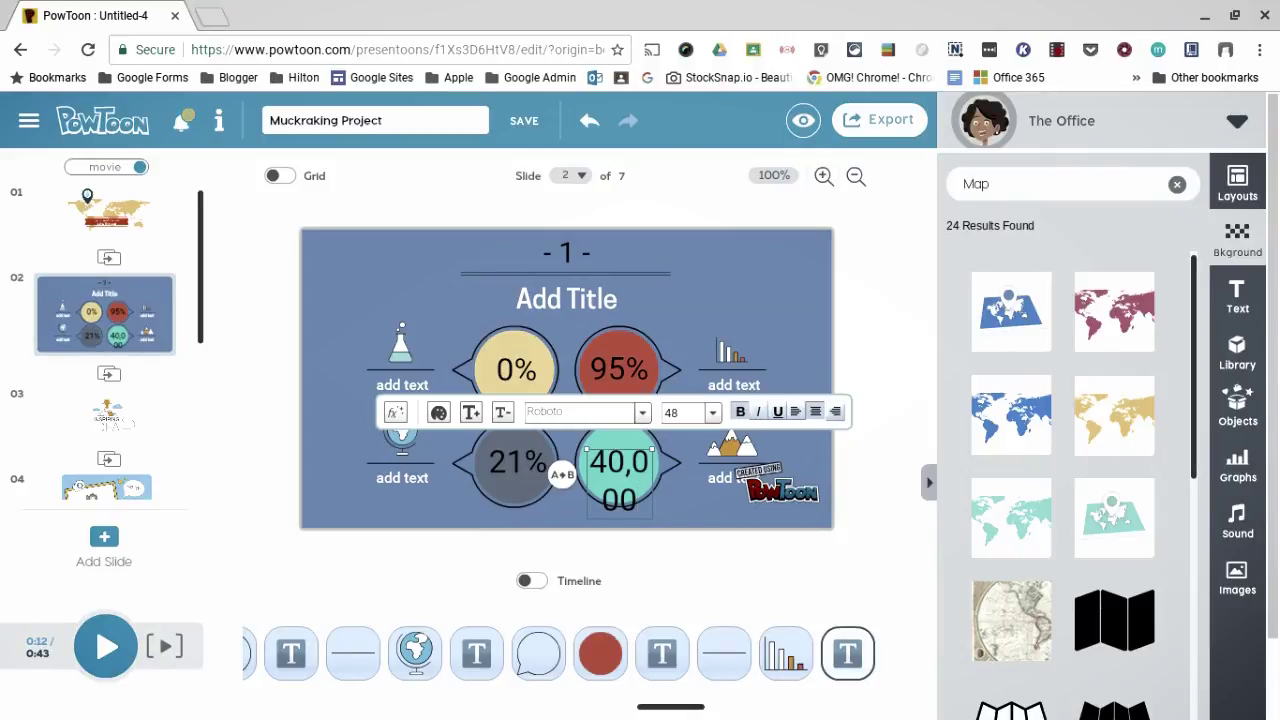
text(,000)
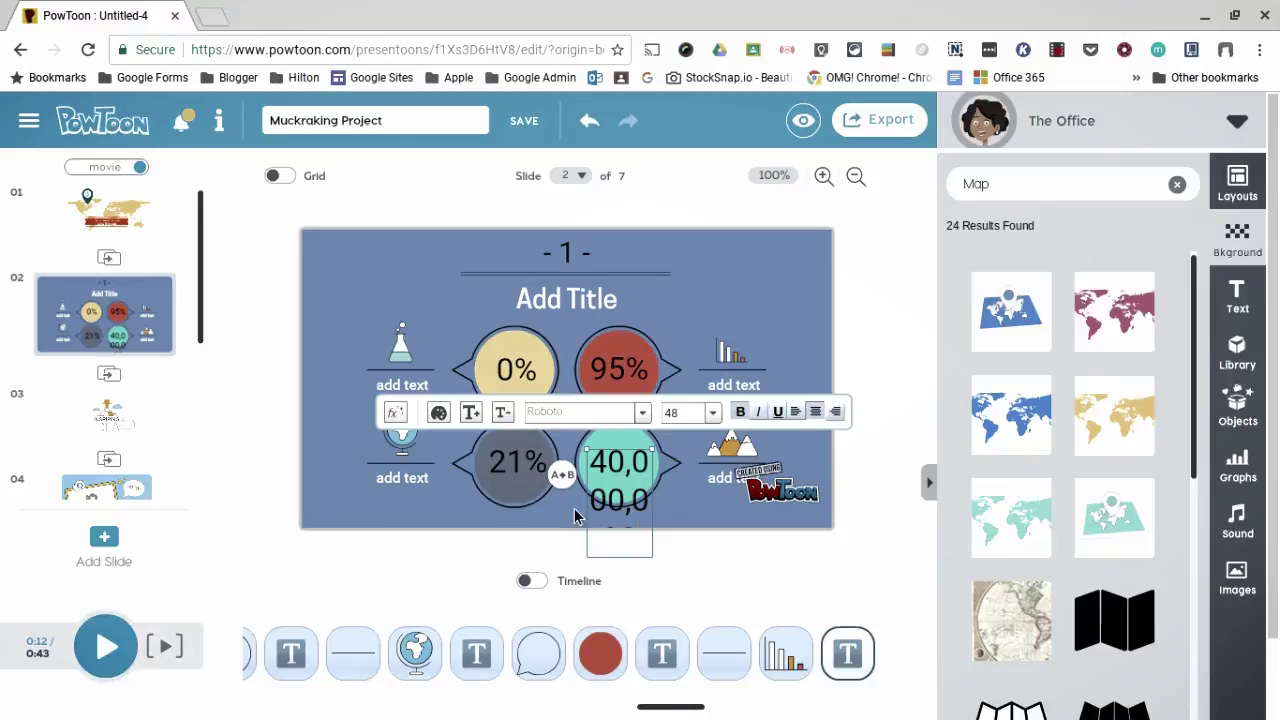
- Recheck the Google Keep note, return to PowToon, and widen the teal circle's text box so 40,000,000 fits on one line
mouse_move(622, 708)
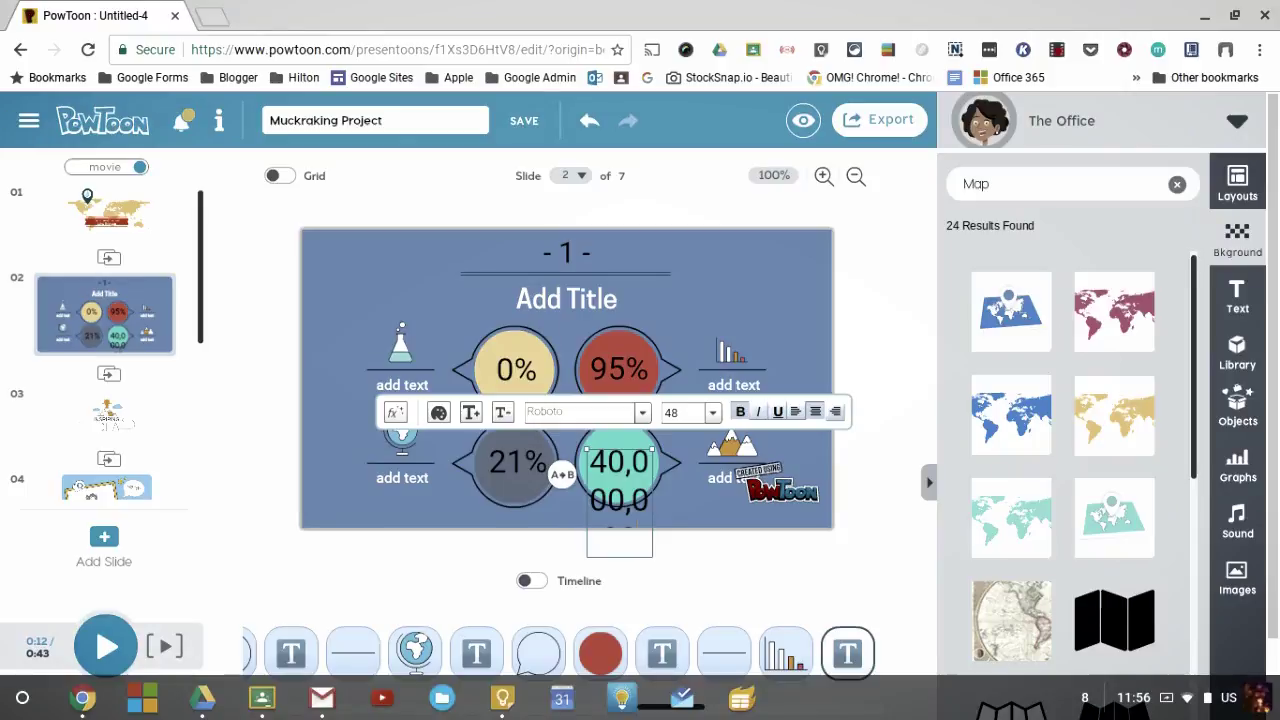
click(512, 710)
click(512, 710)
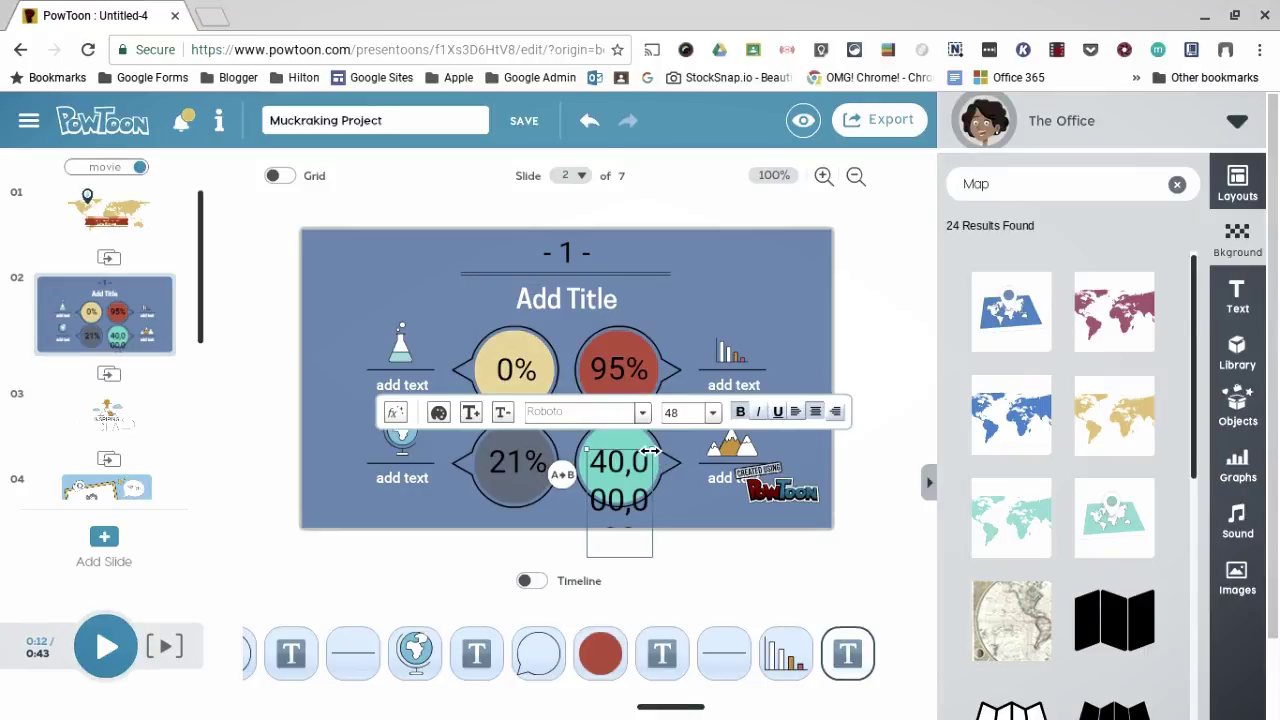
drag(650, 451, 785, 437)
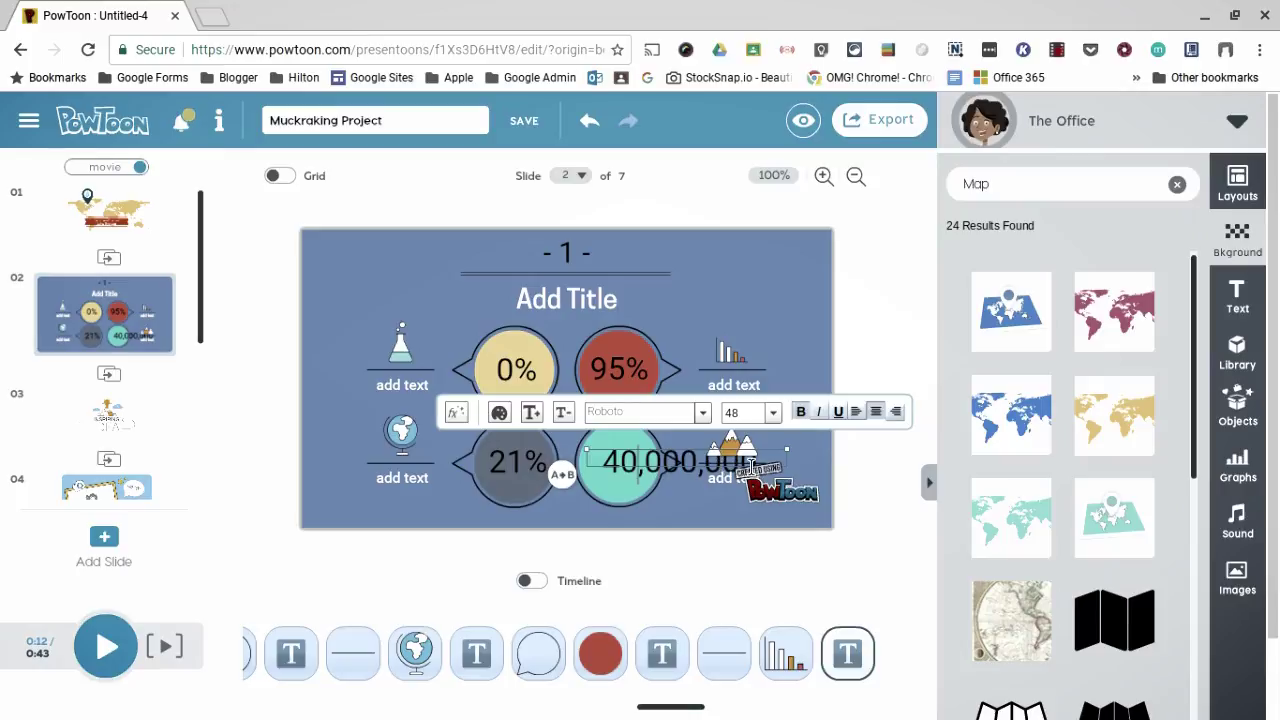
- Delete ",000,000" from the teal circle's number so that only 40 is left
key(shift+Right)
key(shift+Right)
key(shift+Right)
key(shift+Right)
key(shift+Right)
key(shift+Right)
key(shift+Right)
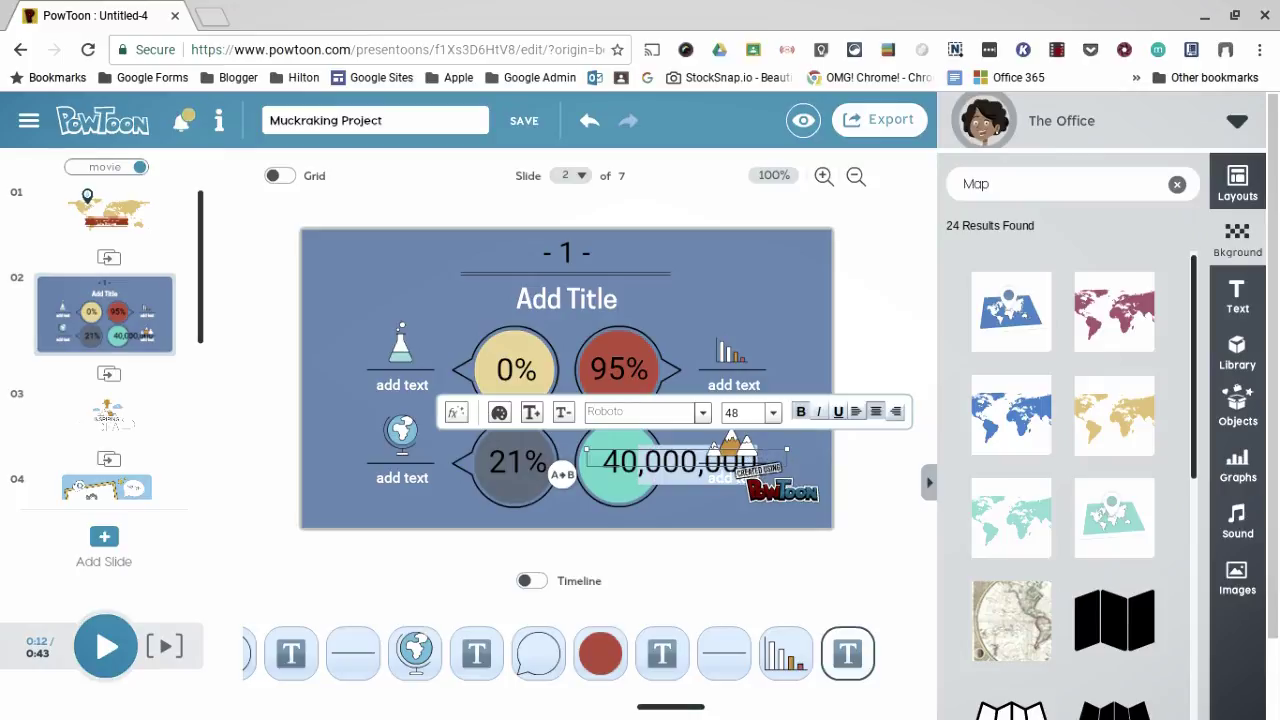
key(BackSpace)
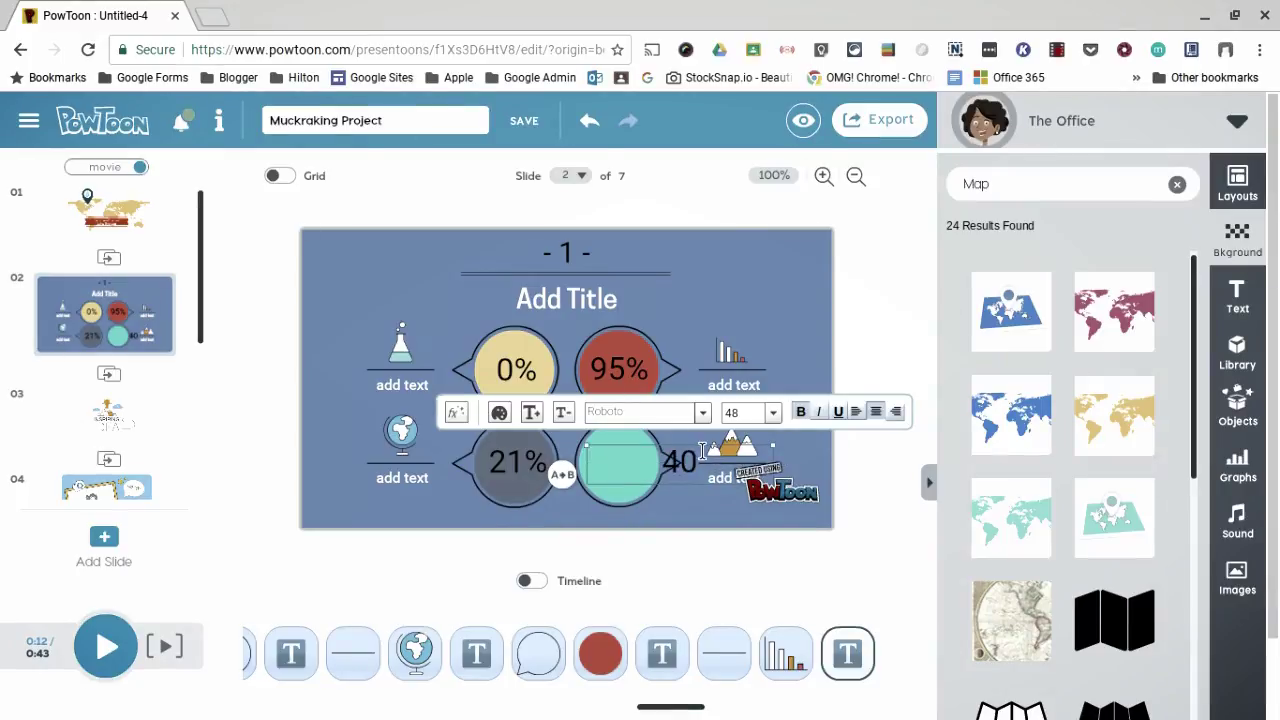
- Narrow the text box of the 40 so that the number sits centered inside the teal circle
click(778, 450)
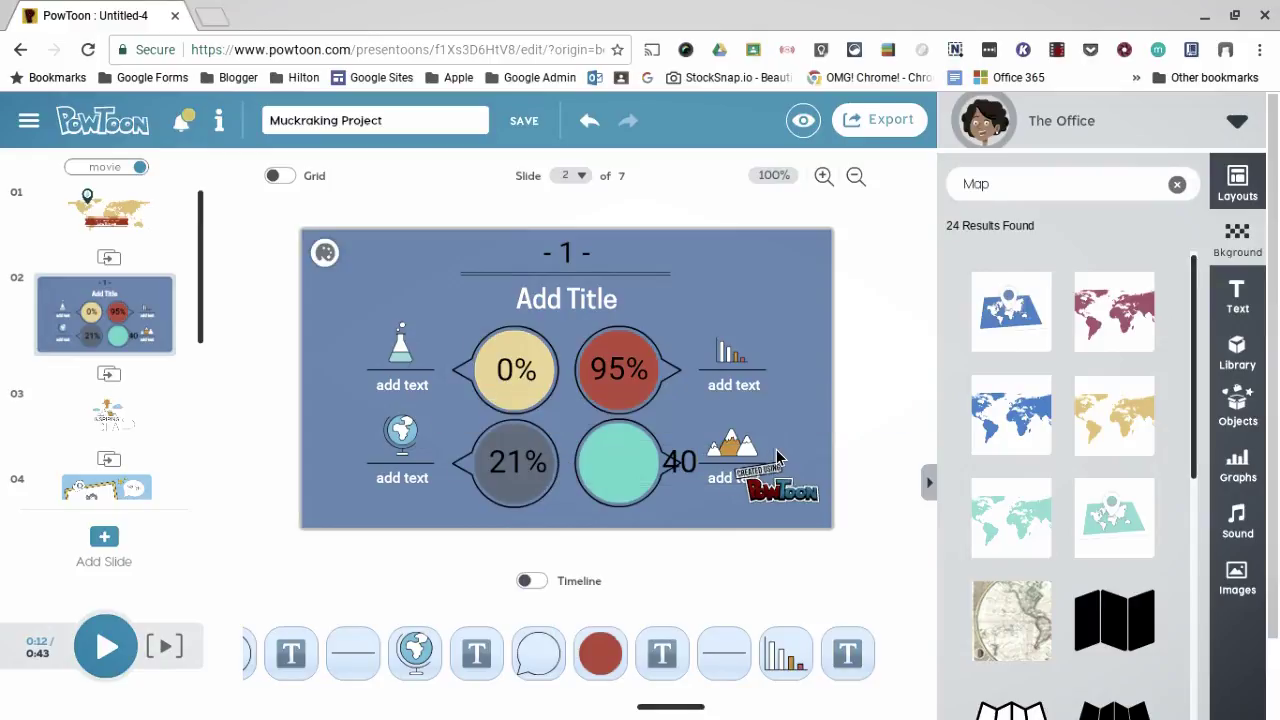
click(683, 472)
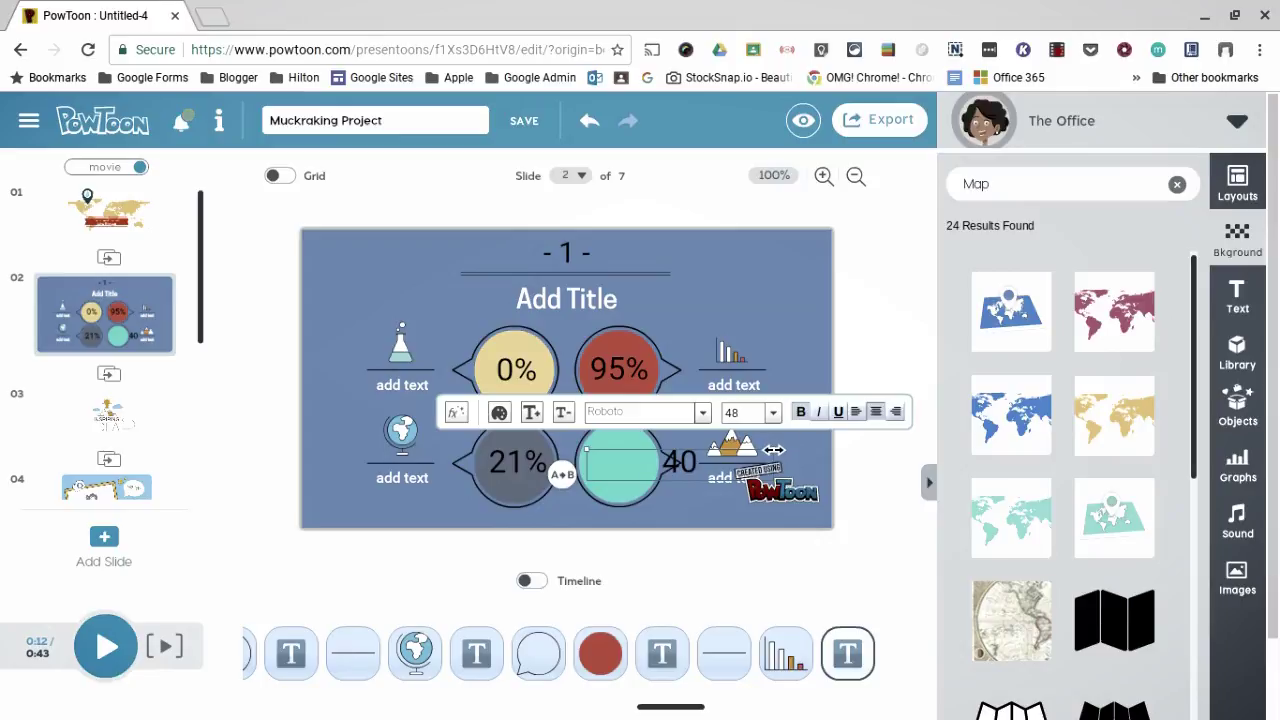
drag(773, 449, 645, 433)
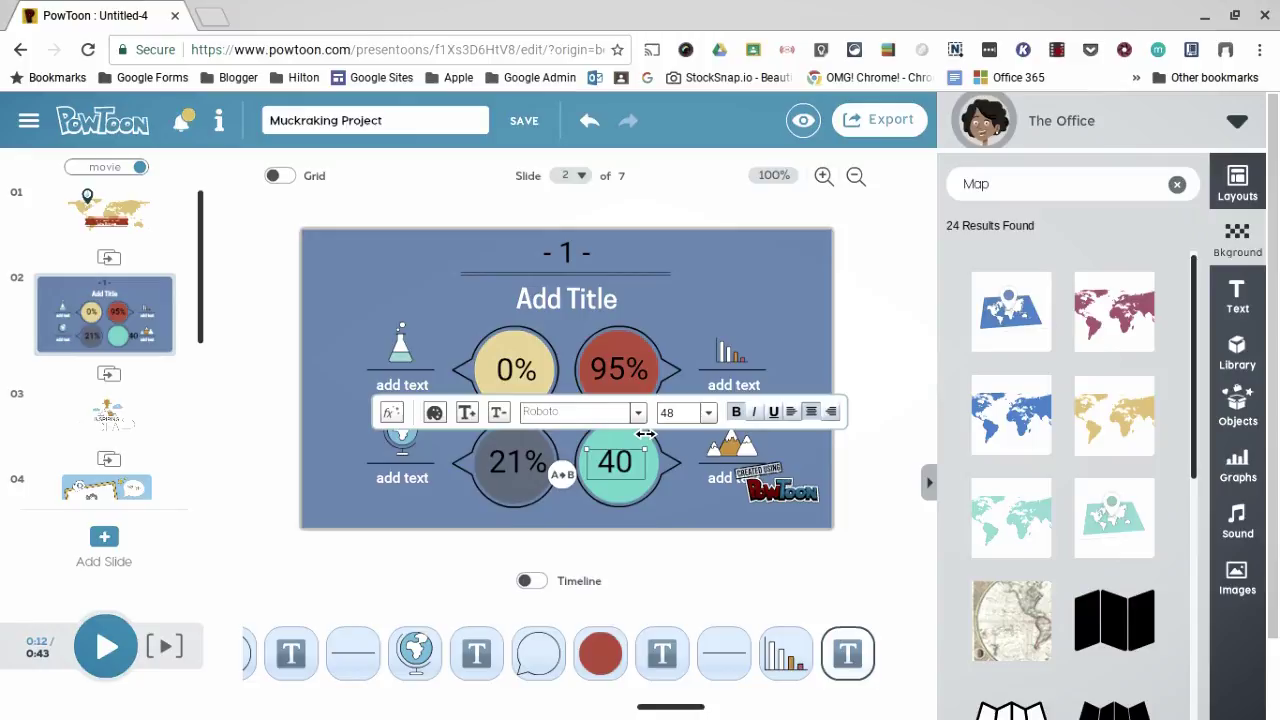
drag(645, 433, 653, 430)
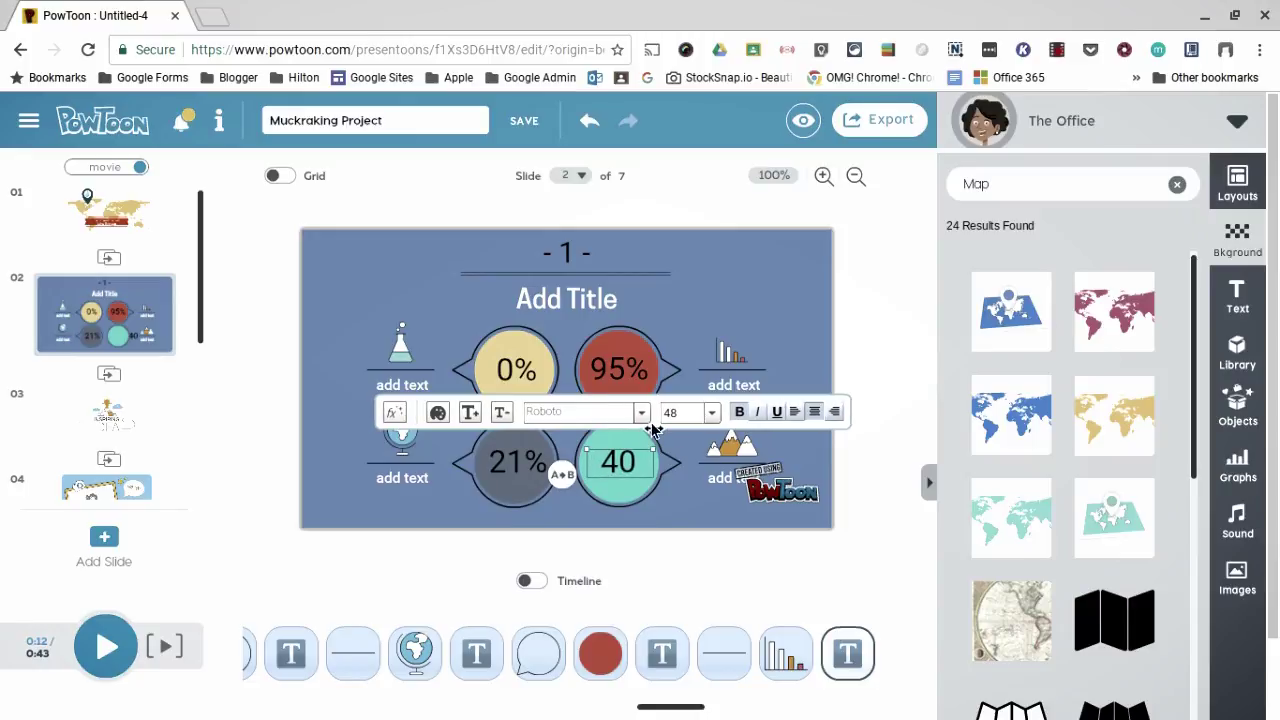
- Replace the percentage in the yellow circle, beside the flask icon, with #1 and deselect the text
double_click(530, 374)
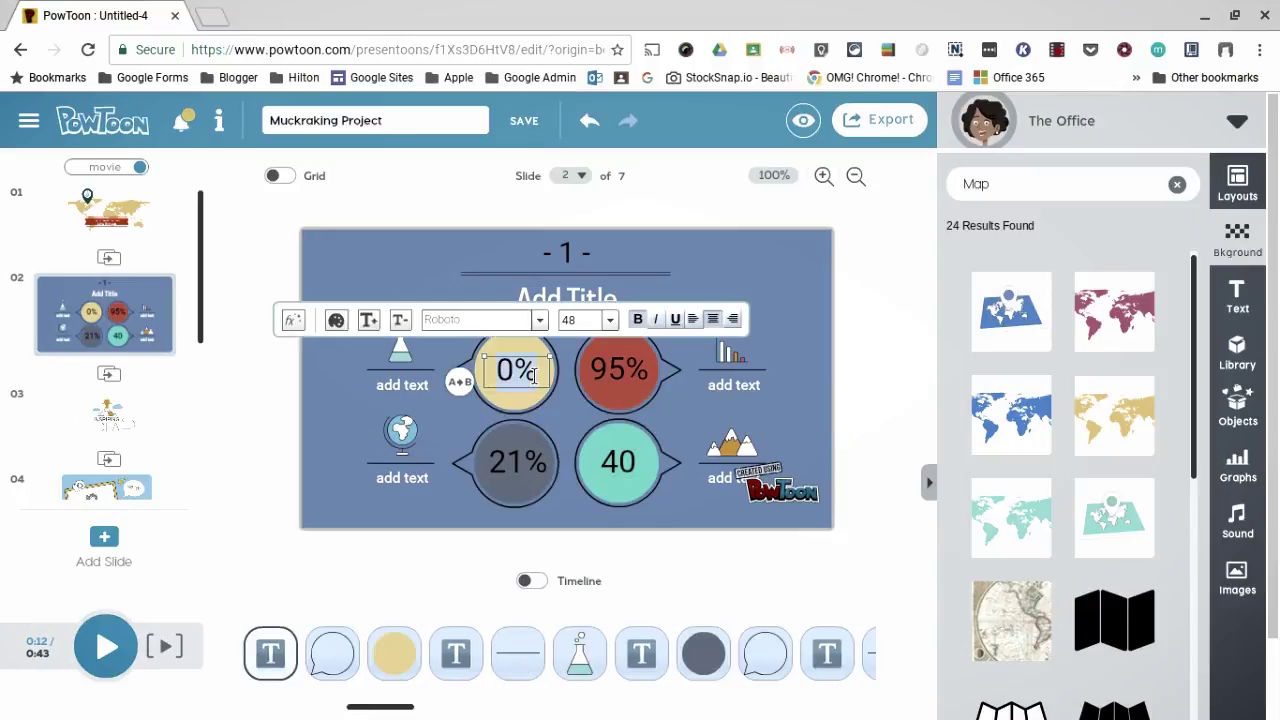
click(545, 371)
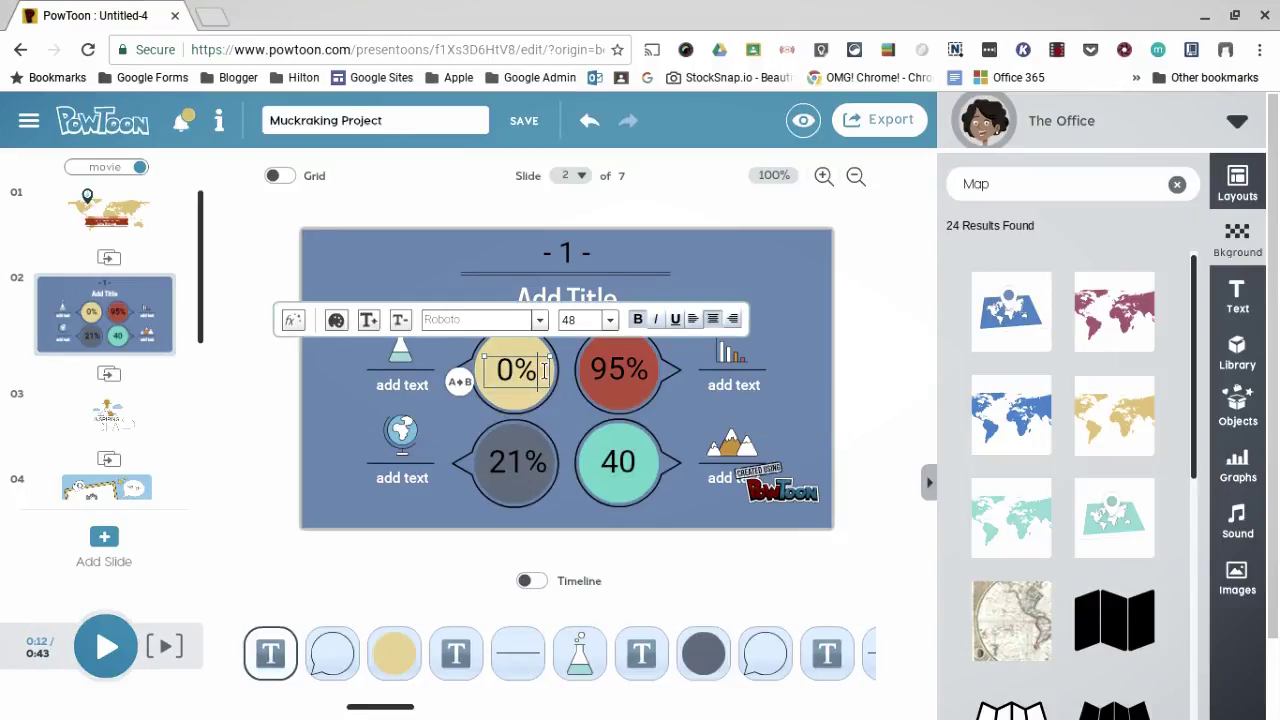
double_click(498, 365)
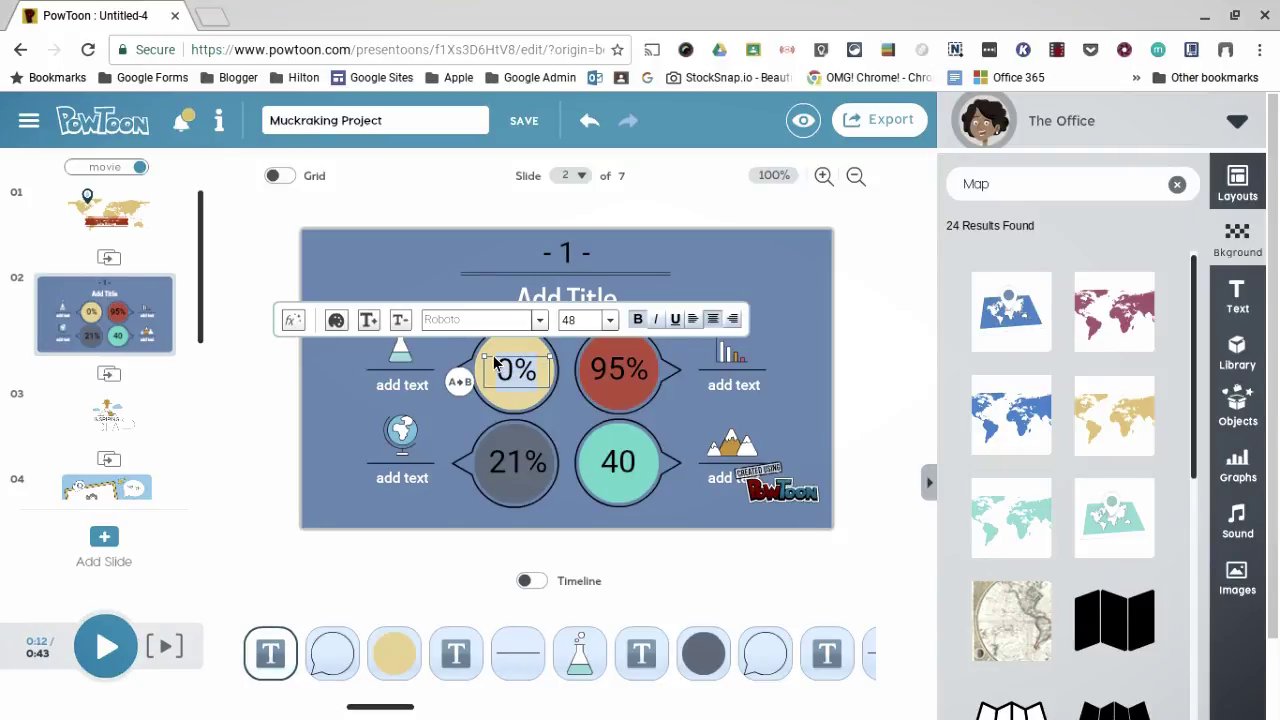
text(#1)
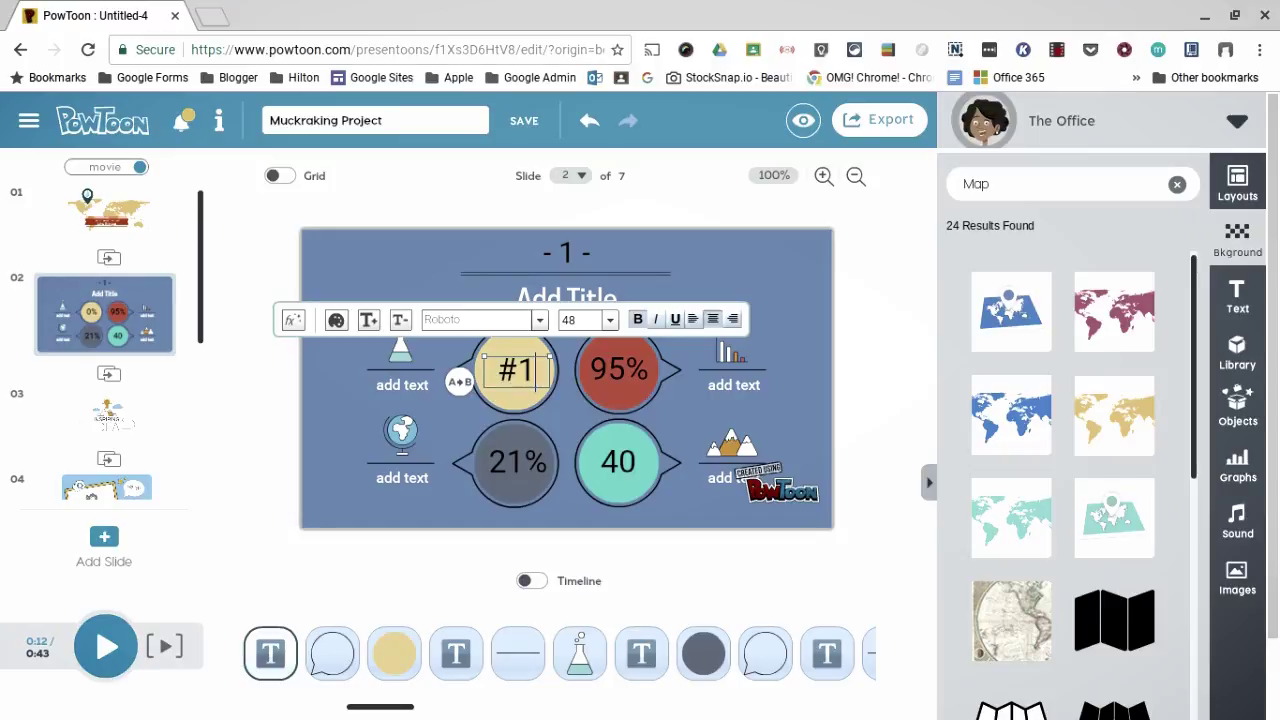
click(808, 389)
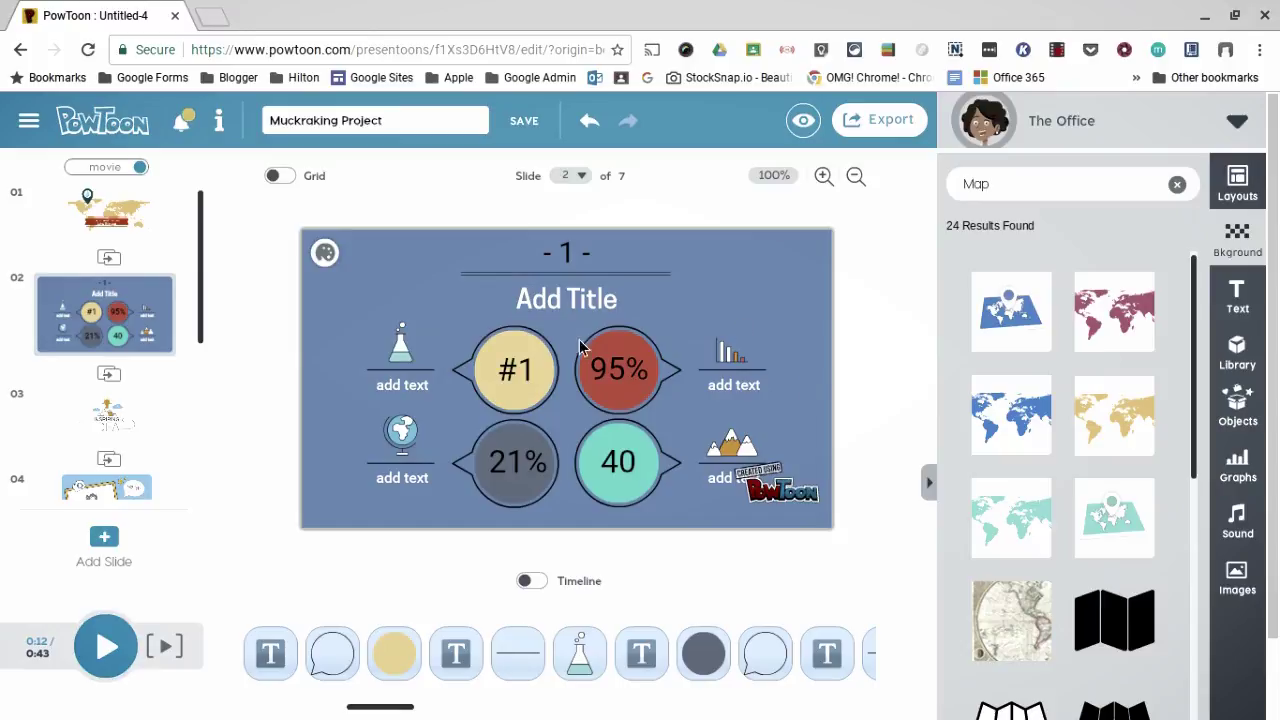
- Replace slide 2's "Add Title" placeholder with "The Great Lakes" and widen its text box to fit one line
double_click(583, 301)
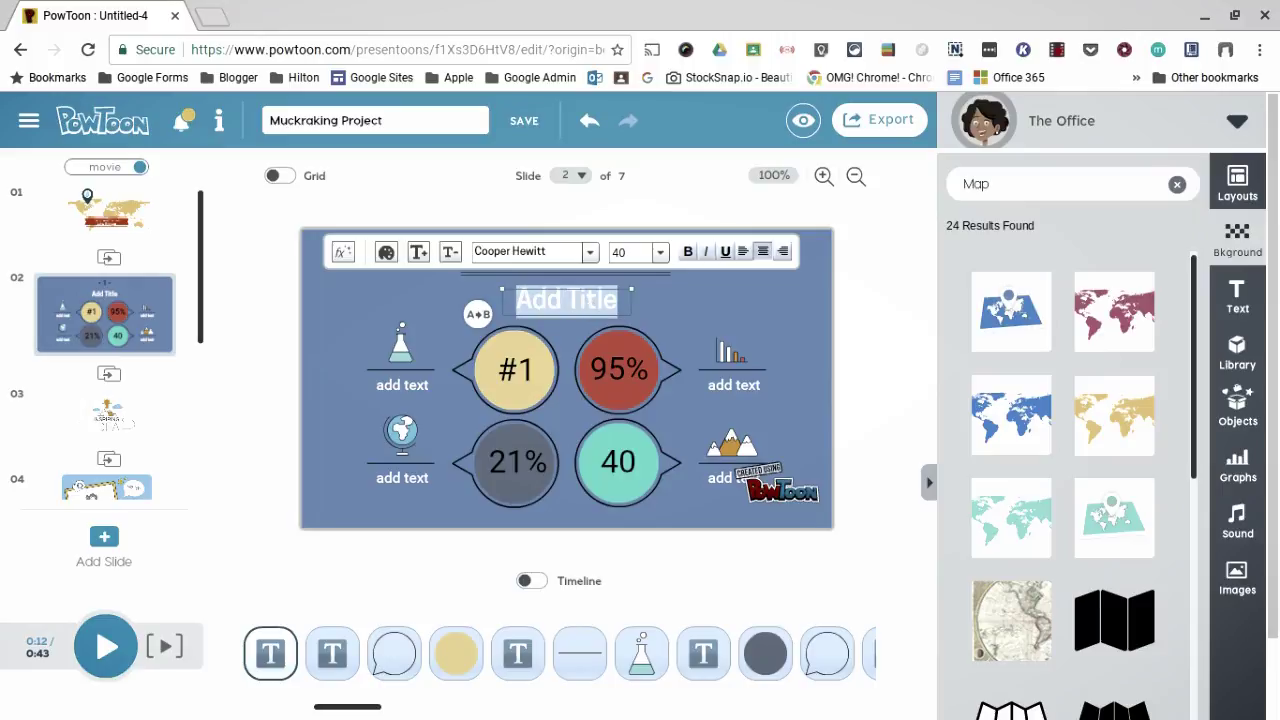
text(The Great Lakes)
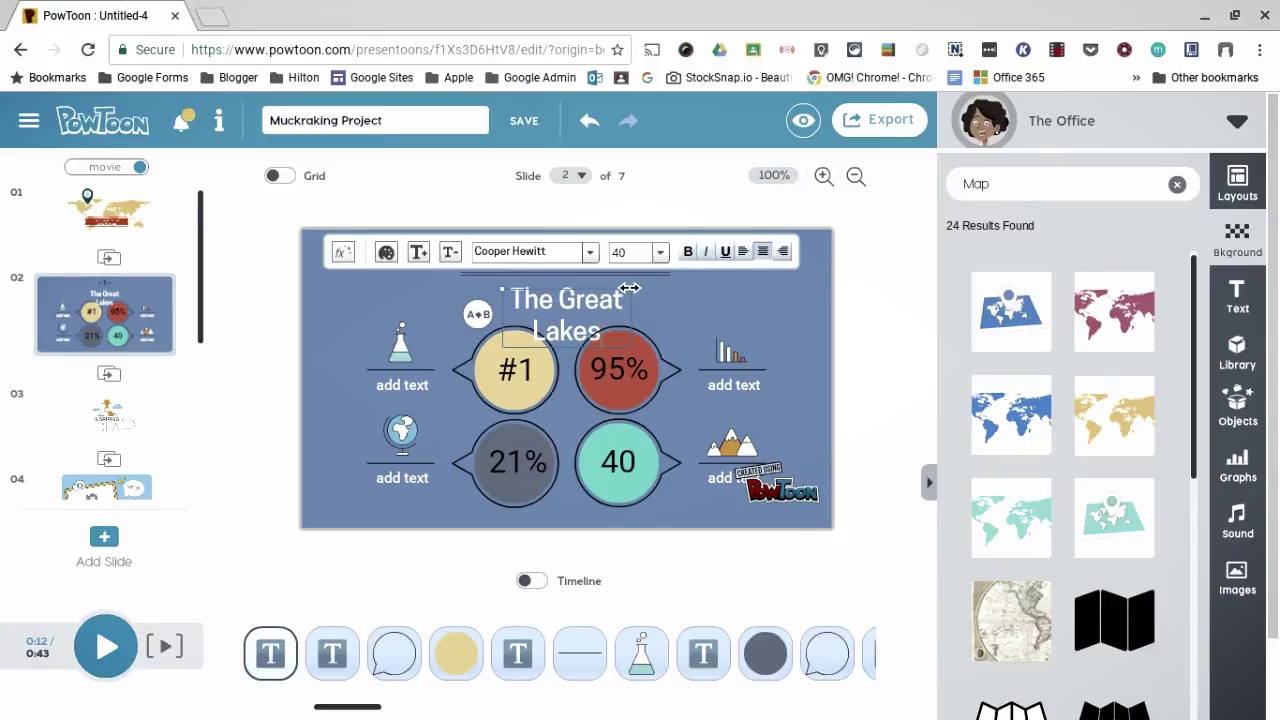
drag(628, 288, 720, 309)
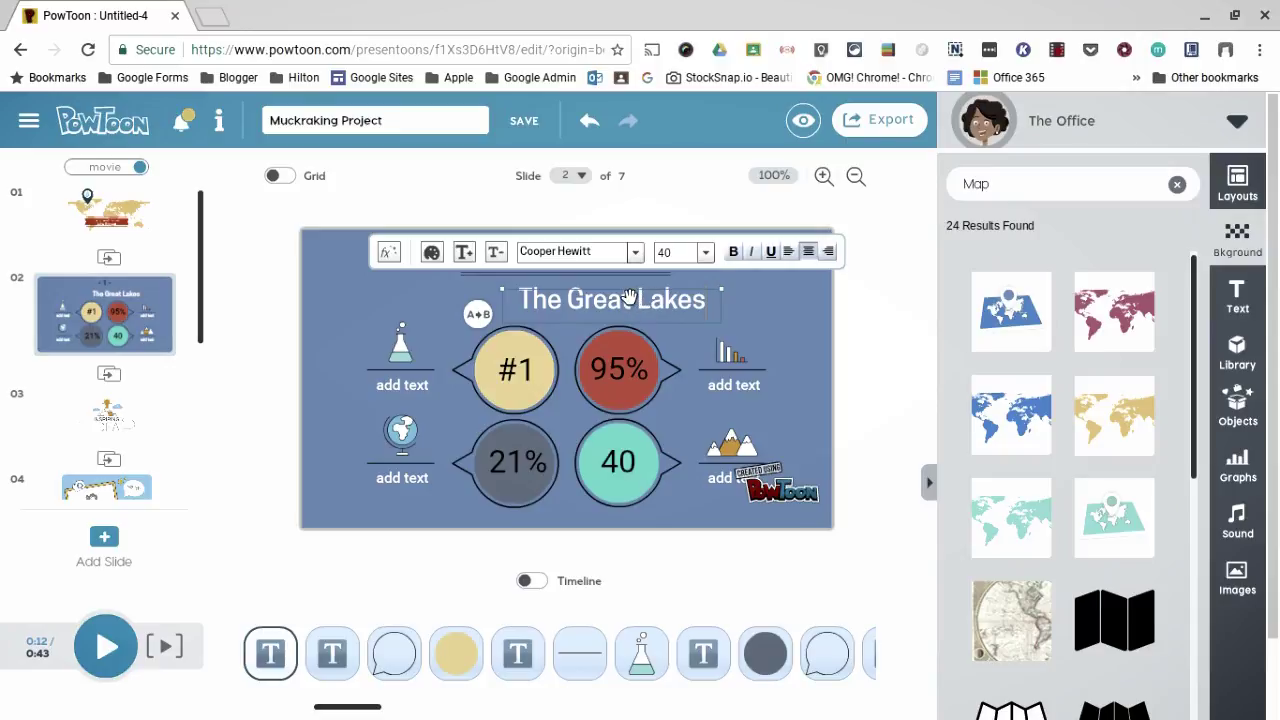
- Shift the "The Great Lakes" title left until it is centered under the slide's double line, and deselect it
key(Left)
key(Left)
key(Left)
key(Left)
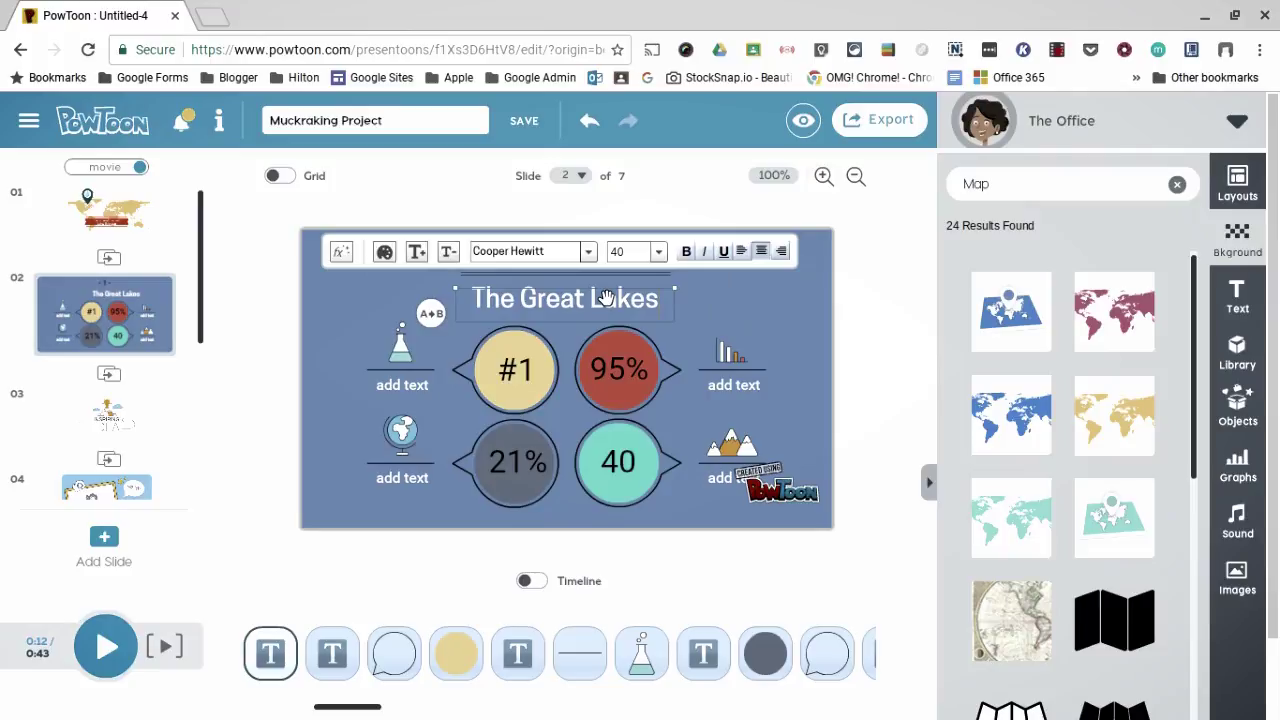
click(717, 300)
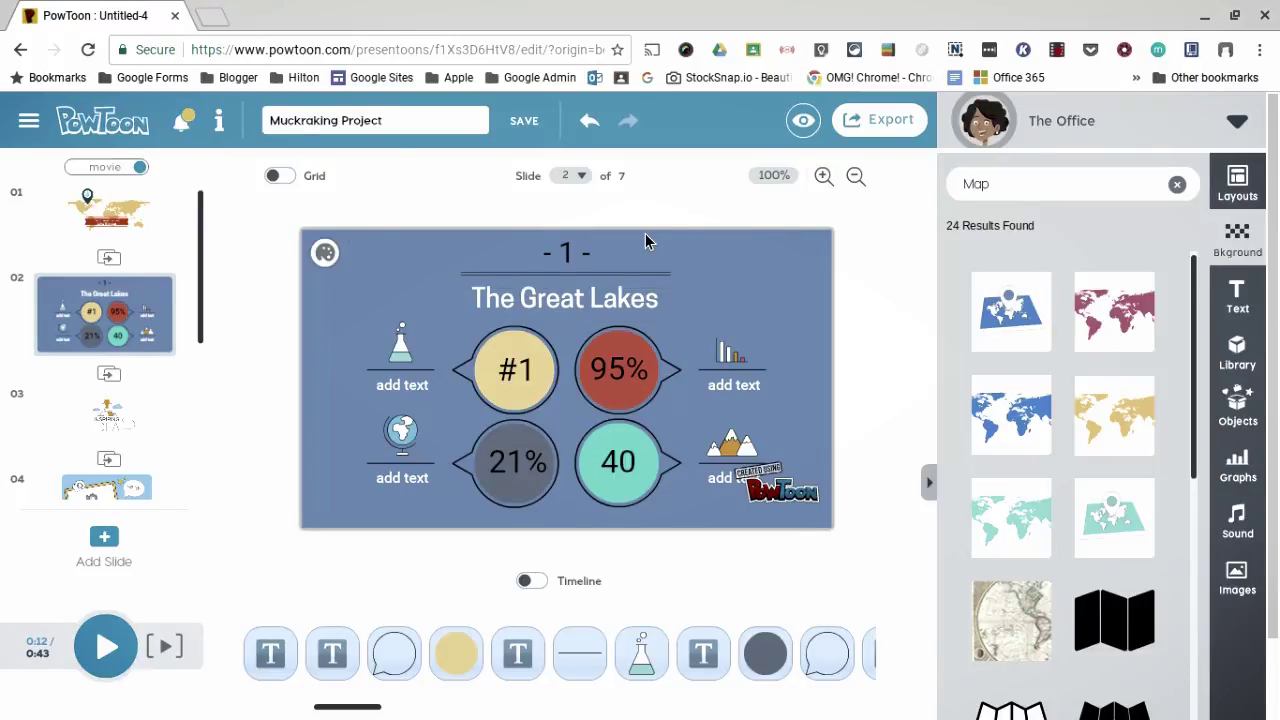
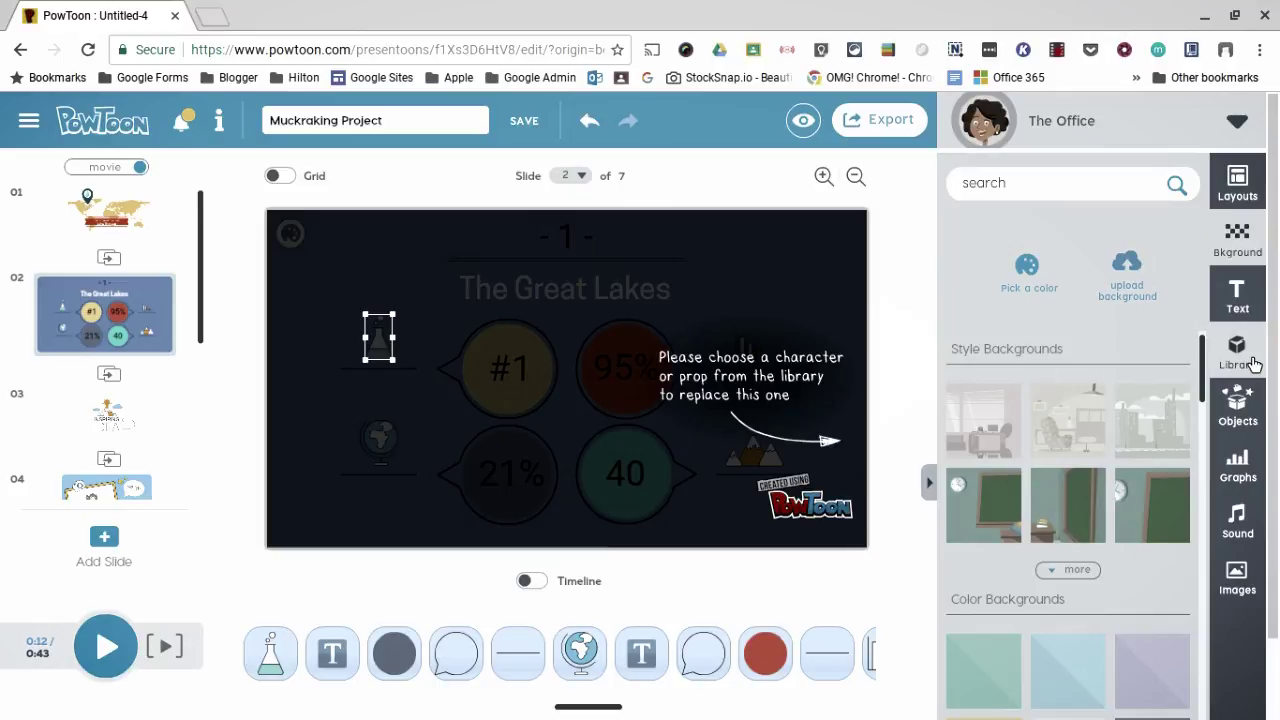
- Look through the library's full set of Props for a water-related replacement for the flask icon beside the #1 circle
click(1253, 364)
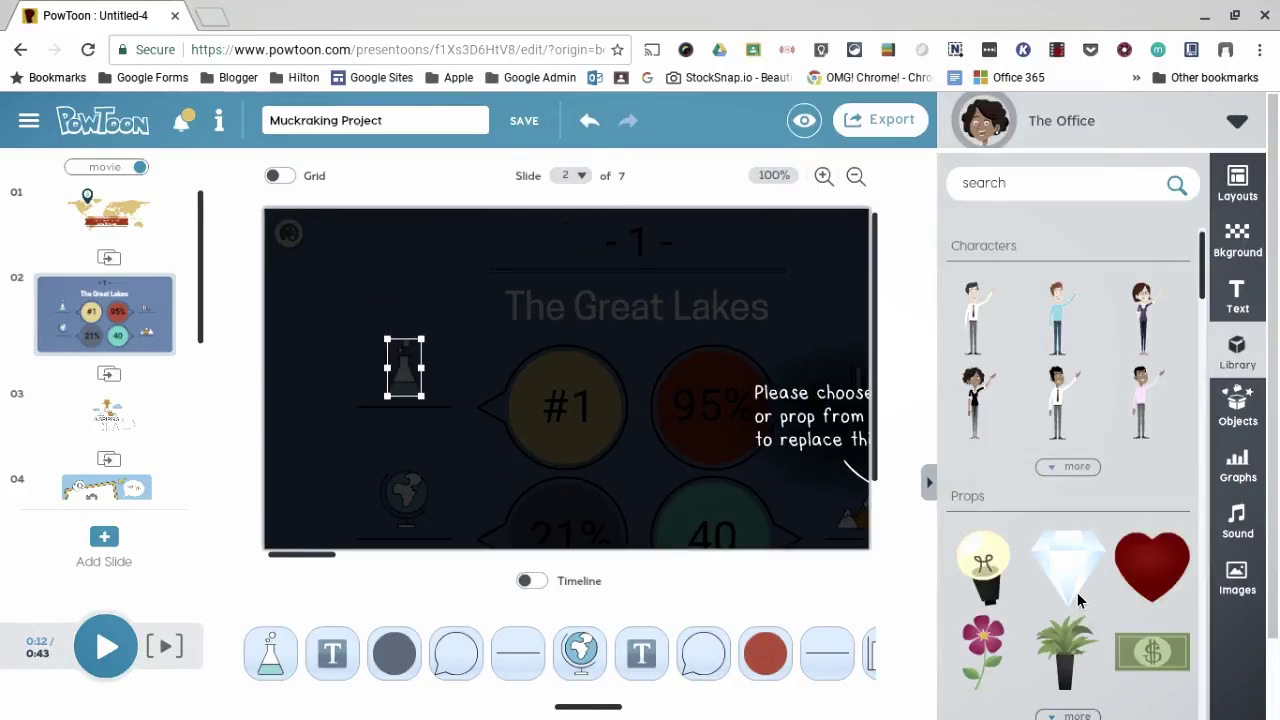
scroll(1078, 594, down, 2)
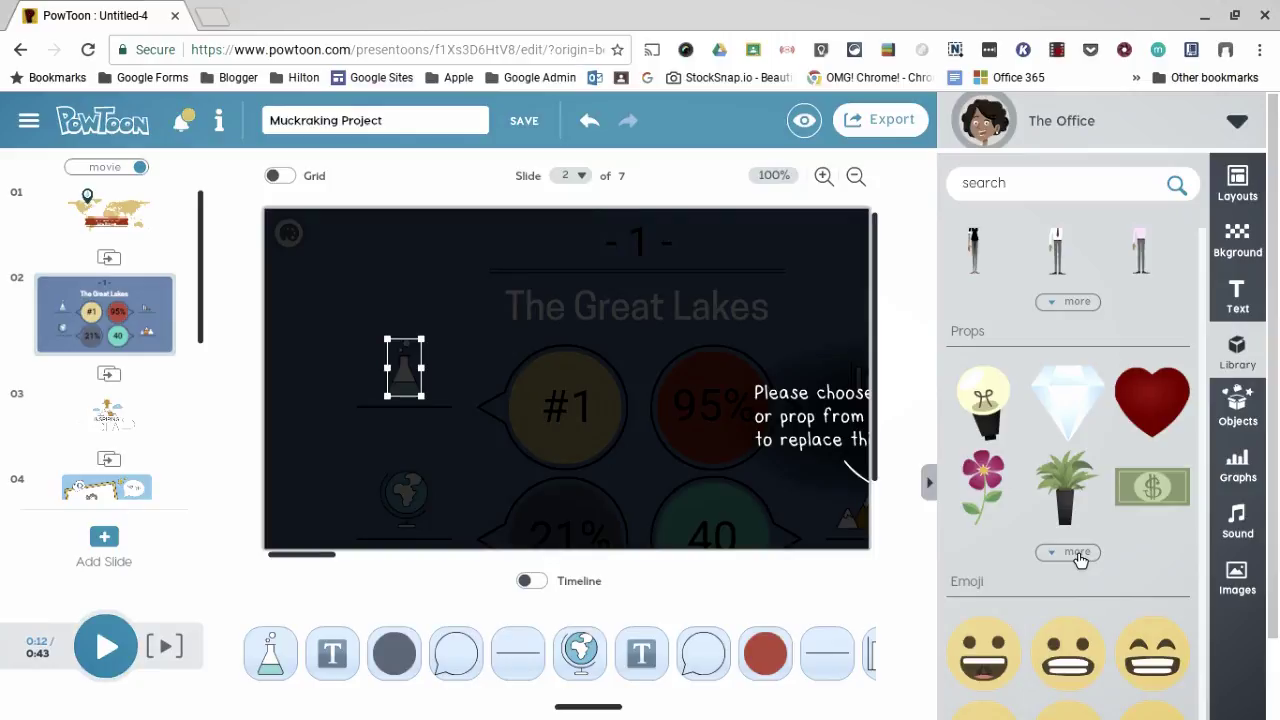
click(1077, 556)
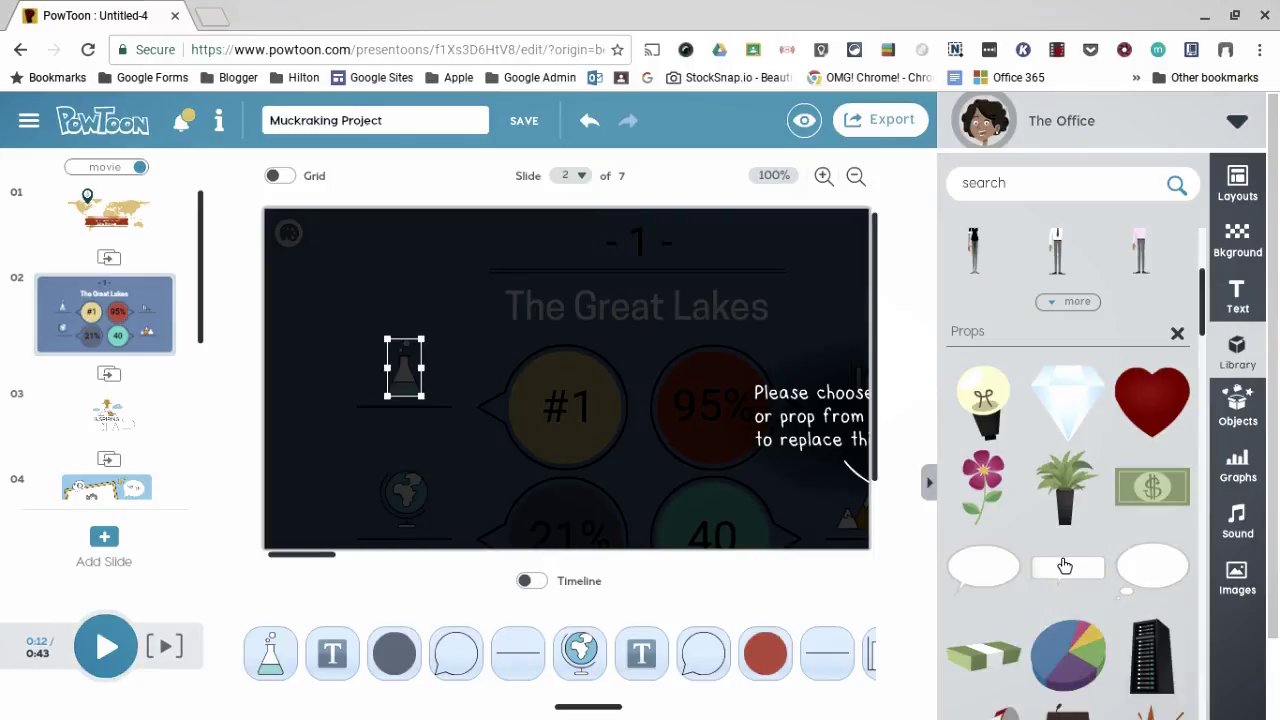
scroll(1065, 567, down, 5)
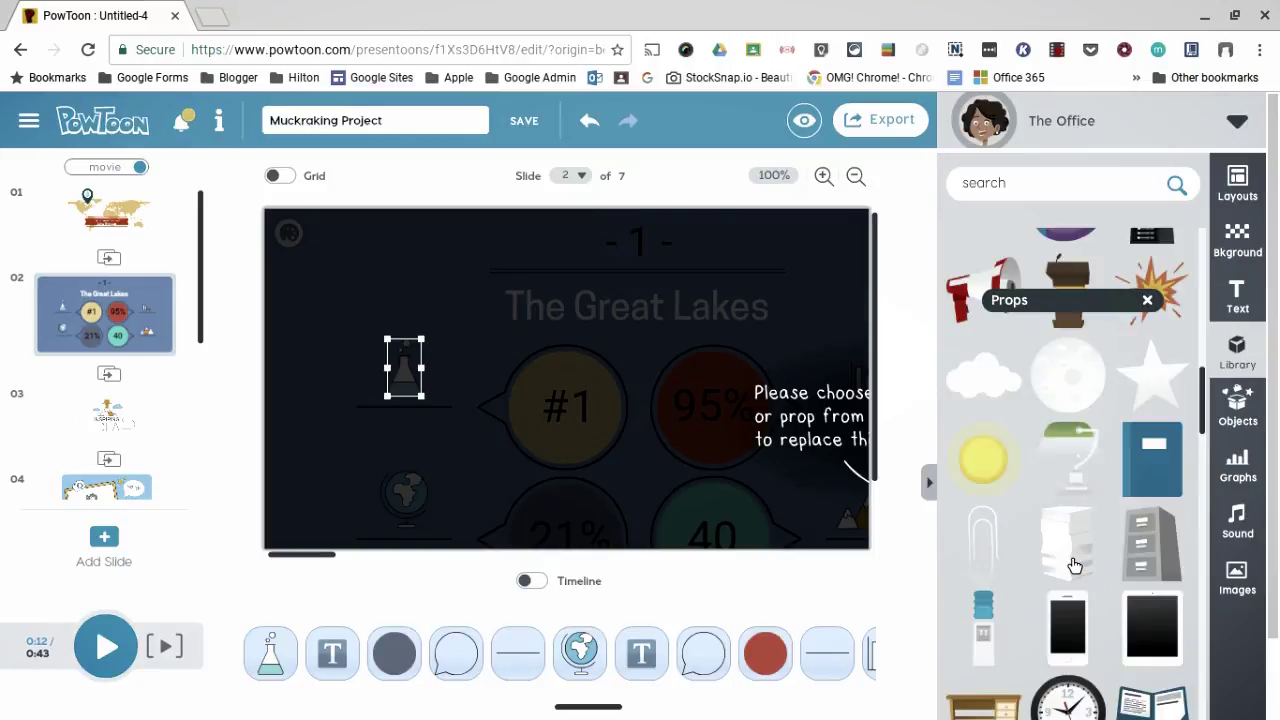
scroll(1073, 566, down, 3)
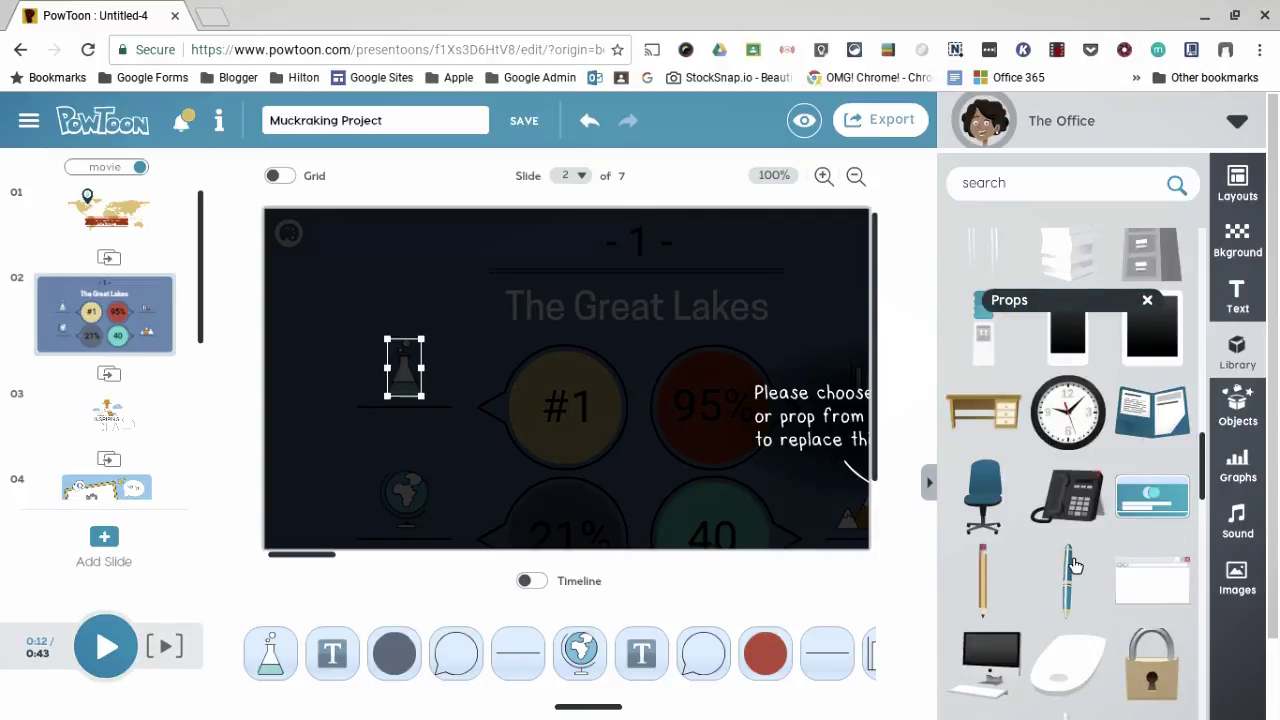
scroll(1073, 566, up, 1)
scroll(1073, 566, up, 4)
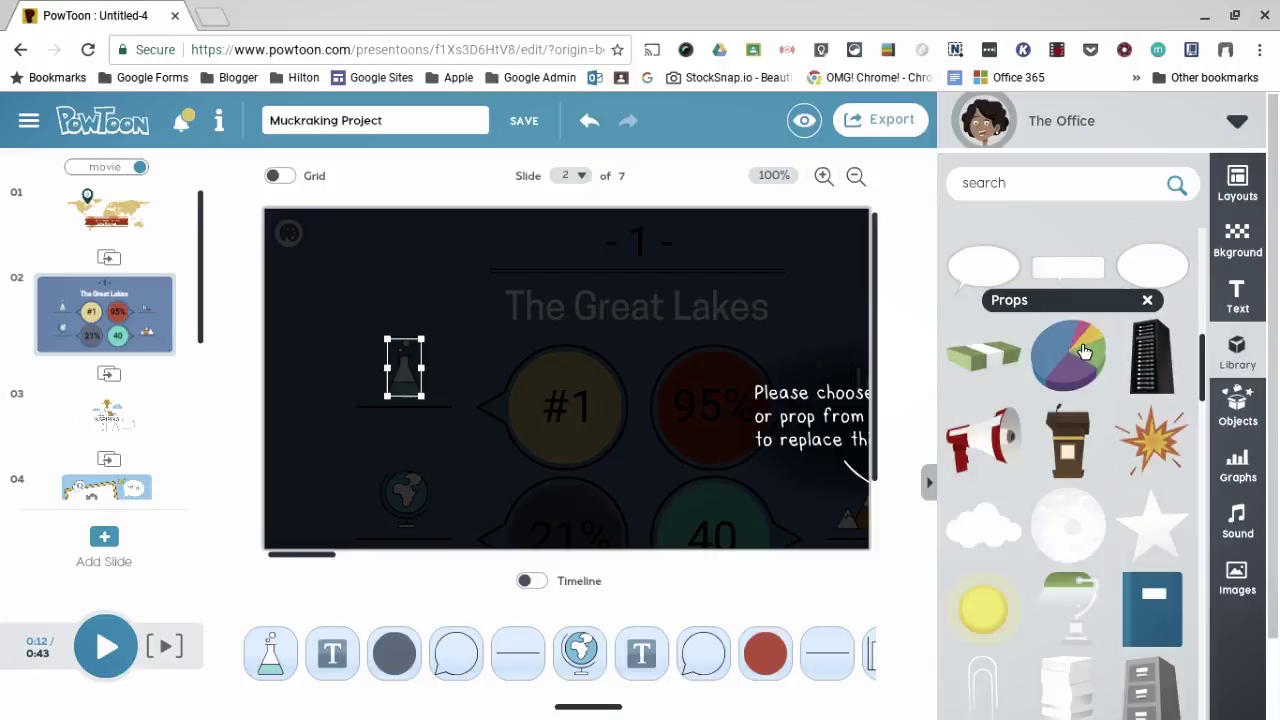
scroll(1095, 500, up, 2)
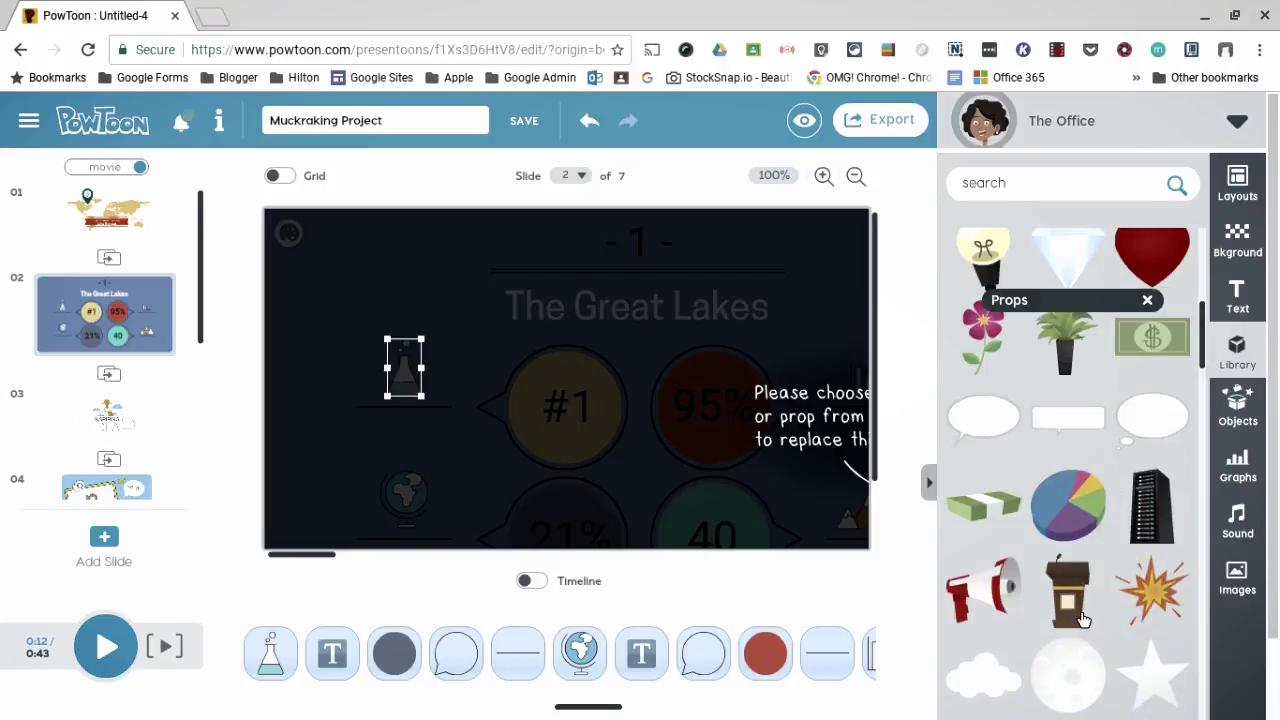
scroll(1085, 612, down, 3)
scroll(1090, 612, down, 3)
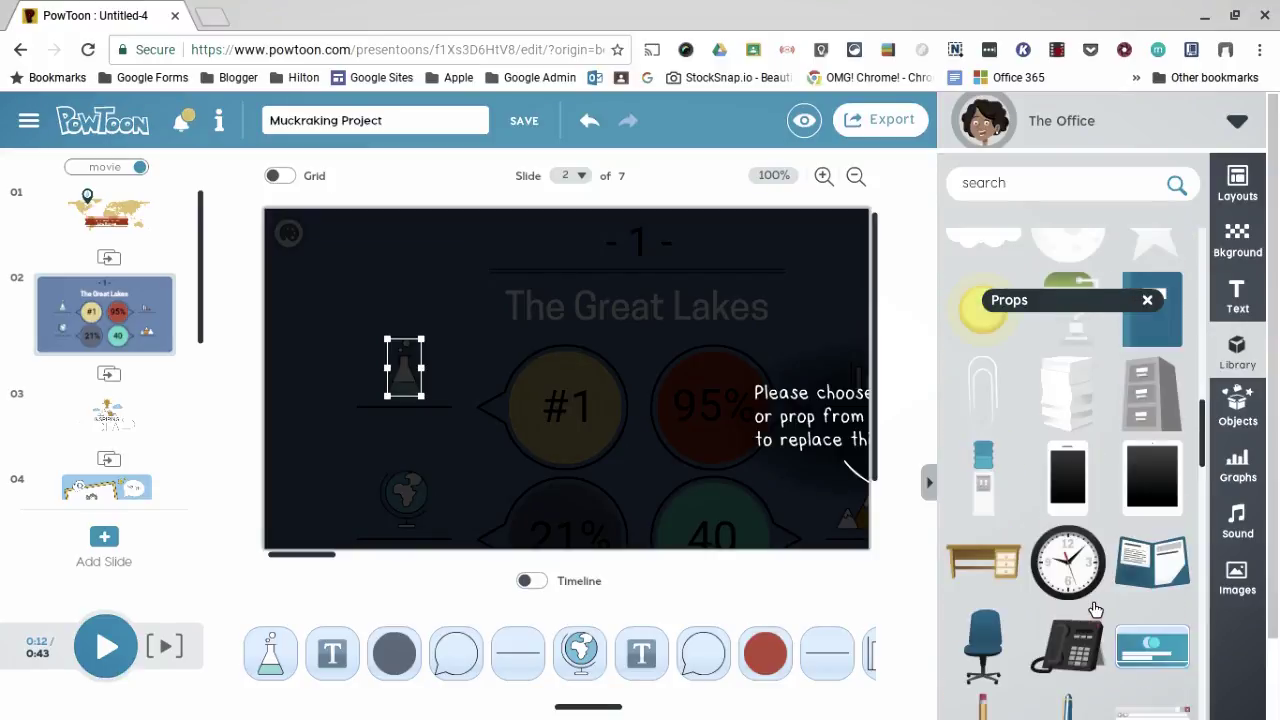
scroll(1095, 609, down, 5)
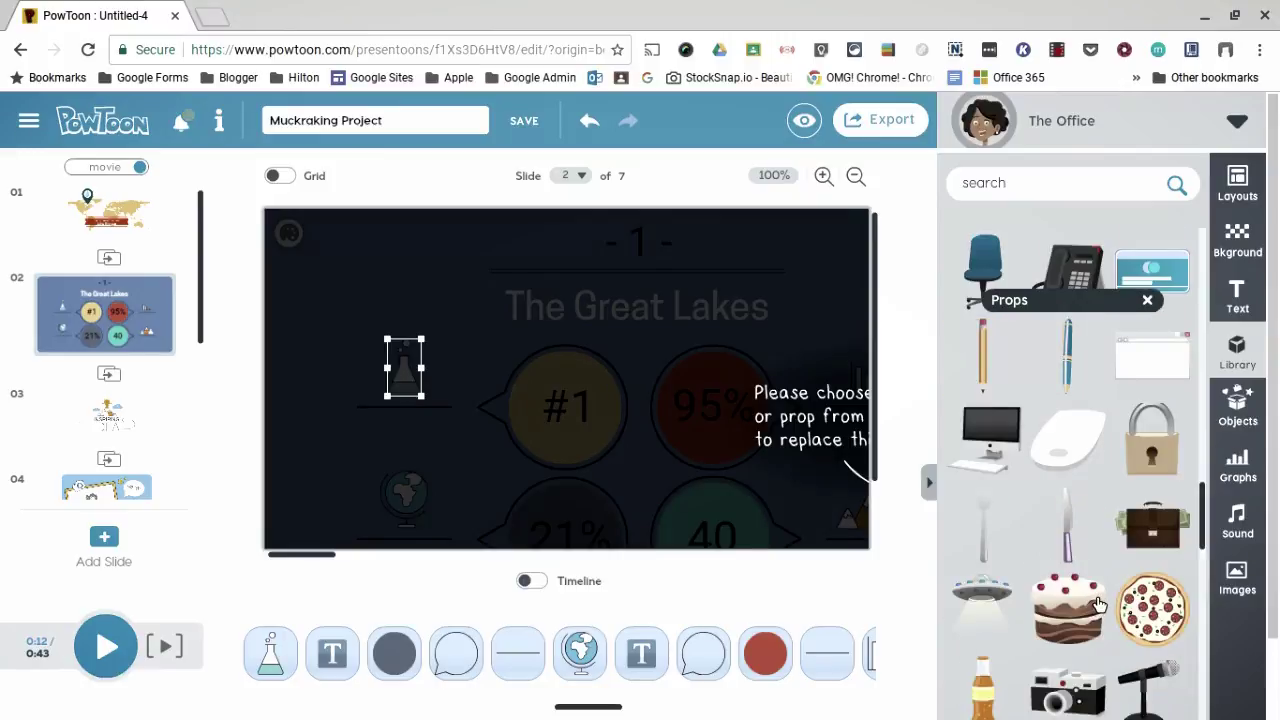
scroll(1096, 604, down, 3)
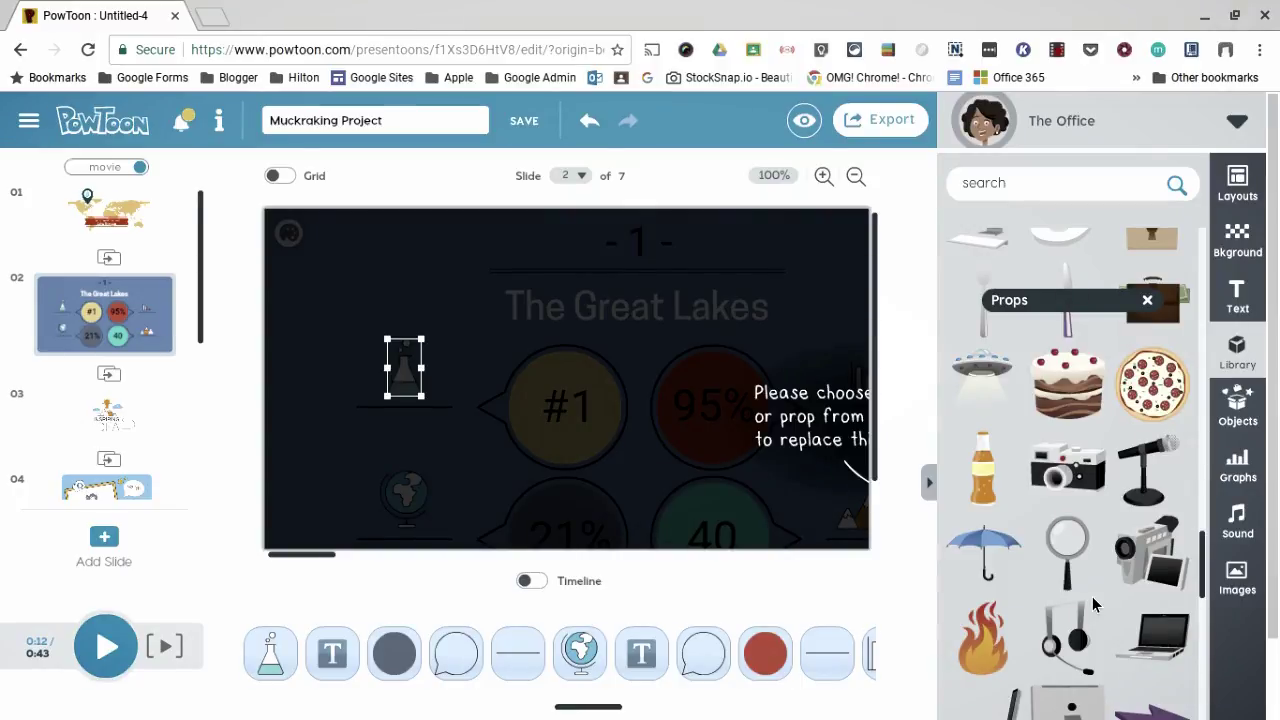
scroll(1095, 604, down, 3)
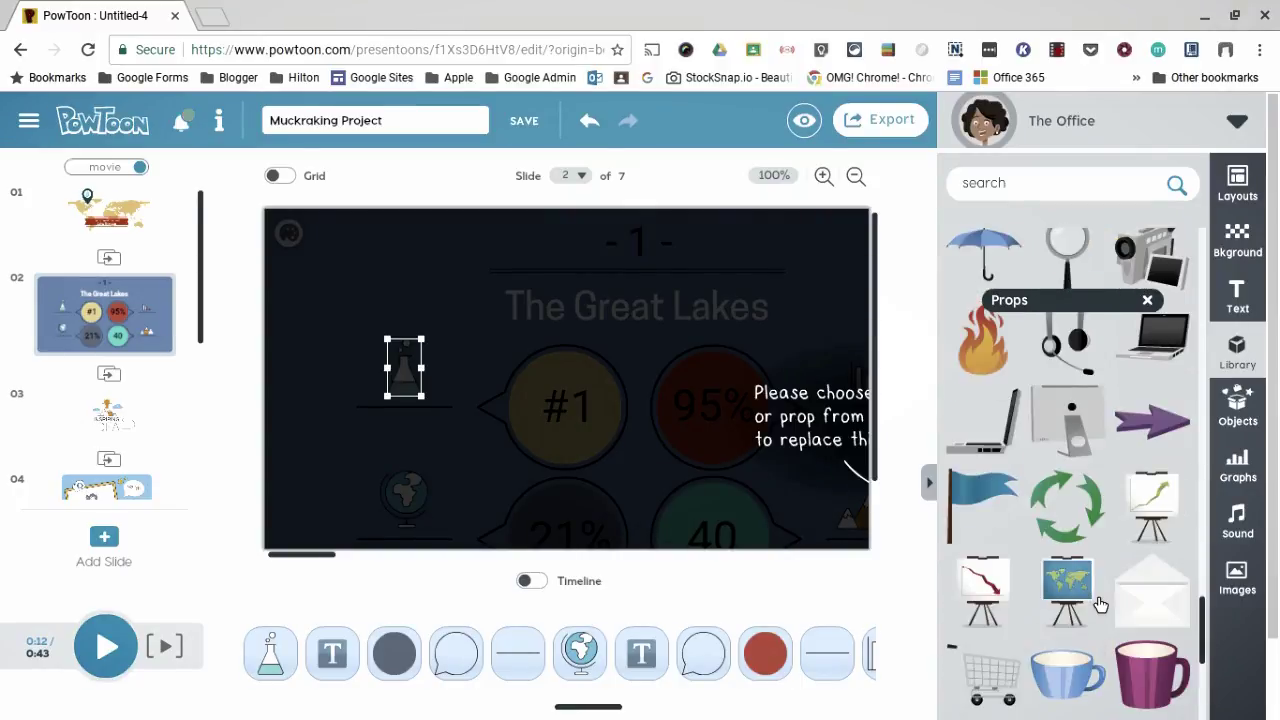
scroll(1100, 604, down, 2)
scroll(1100, 604, up, 2)
scroll(1080, 597, up, 3)
scroll(1083, 596, down, 3)
scroll(1117, 610, down, 3)
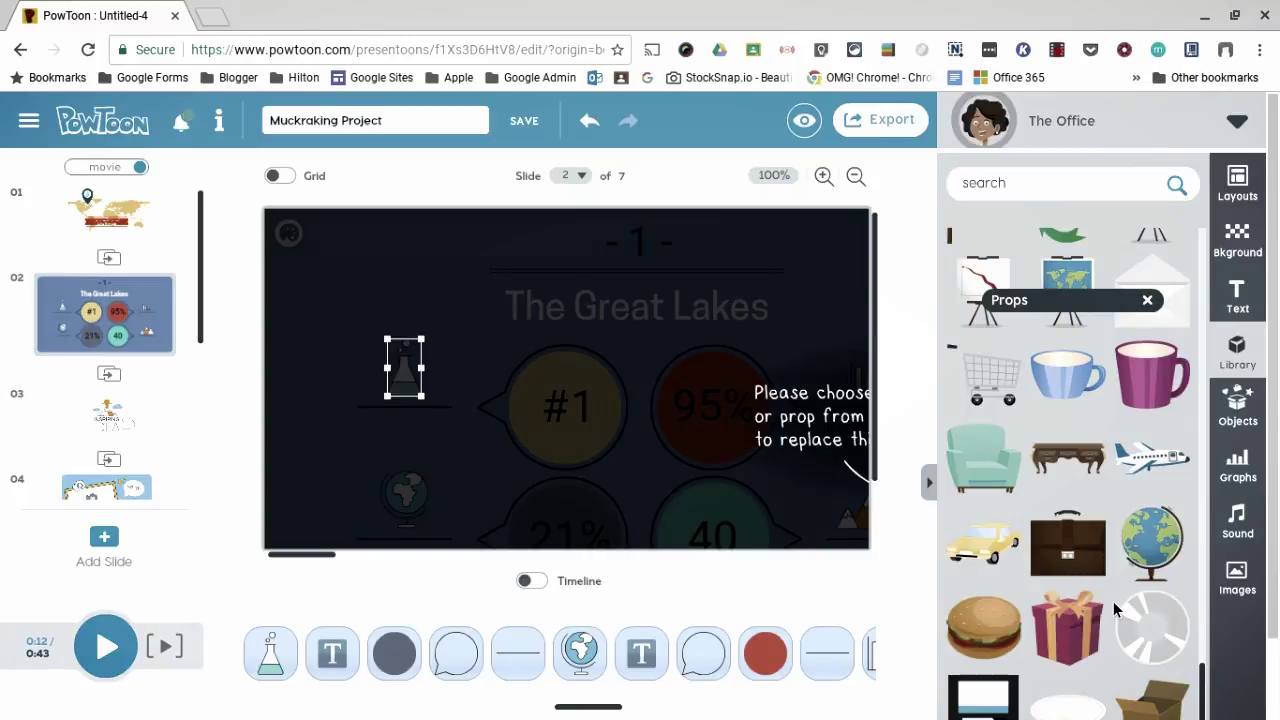
scroll(1116, 608, down, 4)
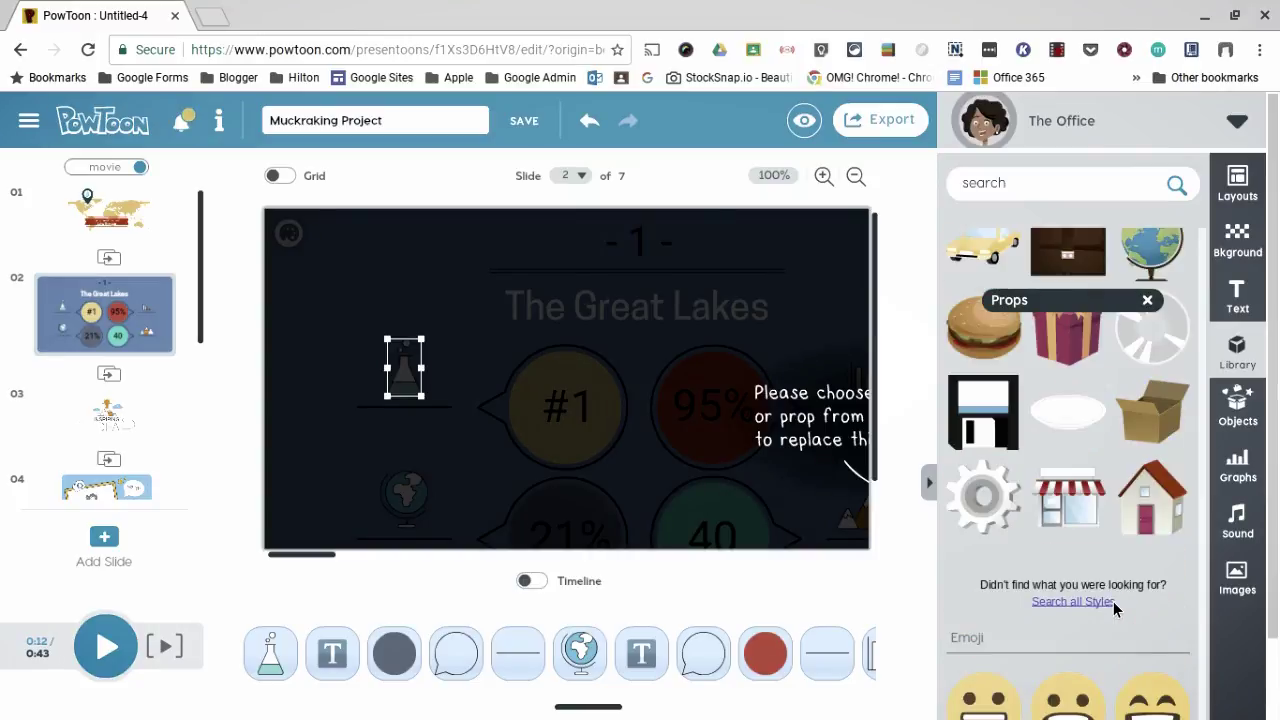
scroll(1113, 601, up, 1)
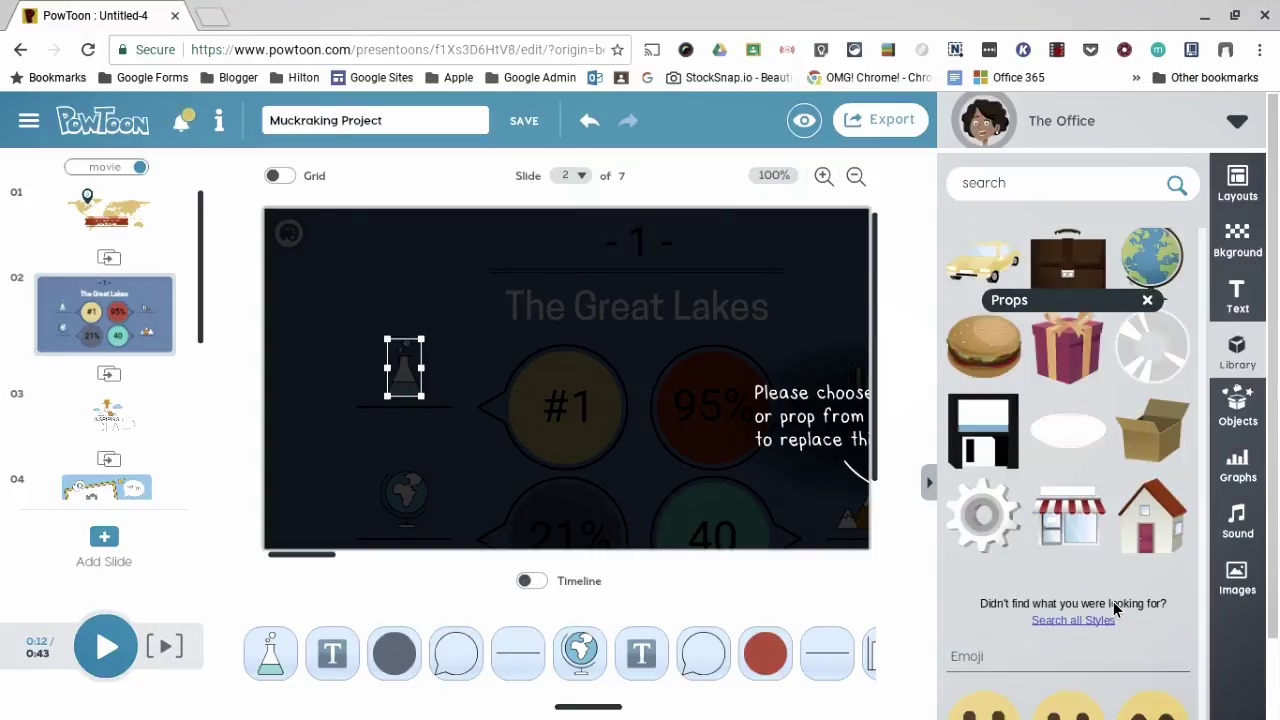
scroll(1113, 601, up, 3)
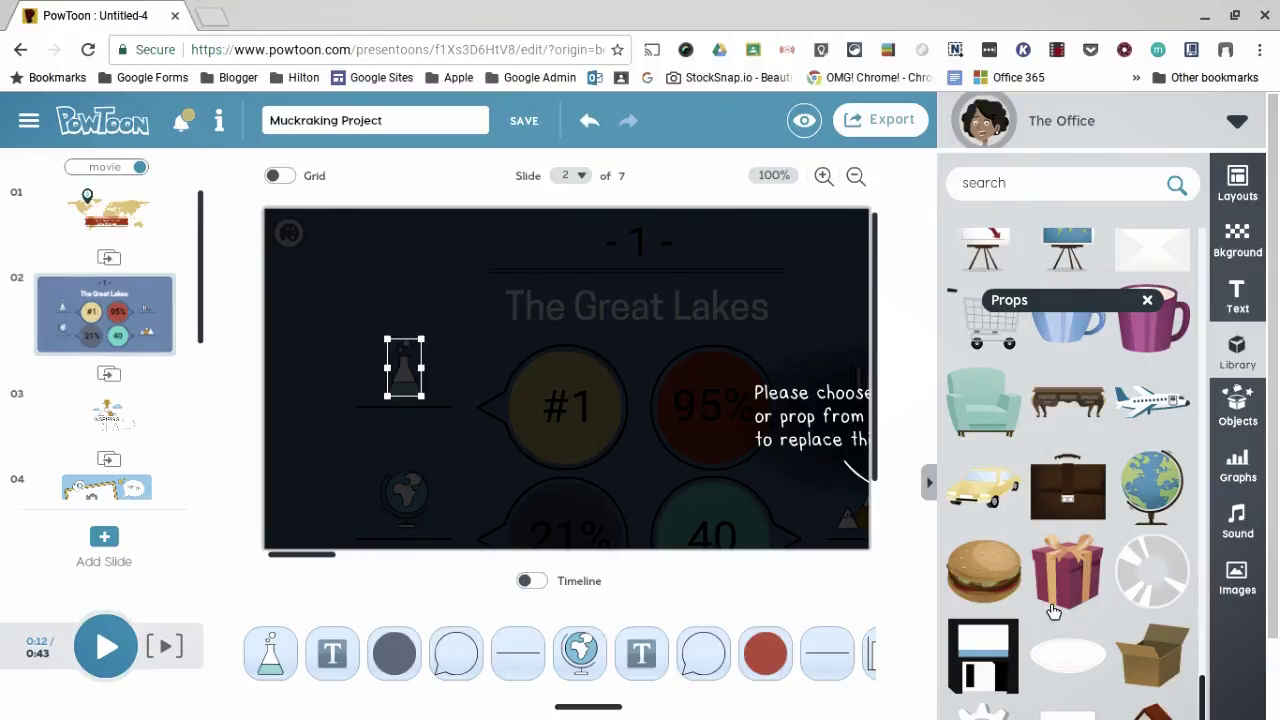
scroll(1053, 611, up, 10)
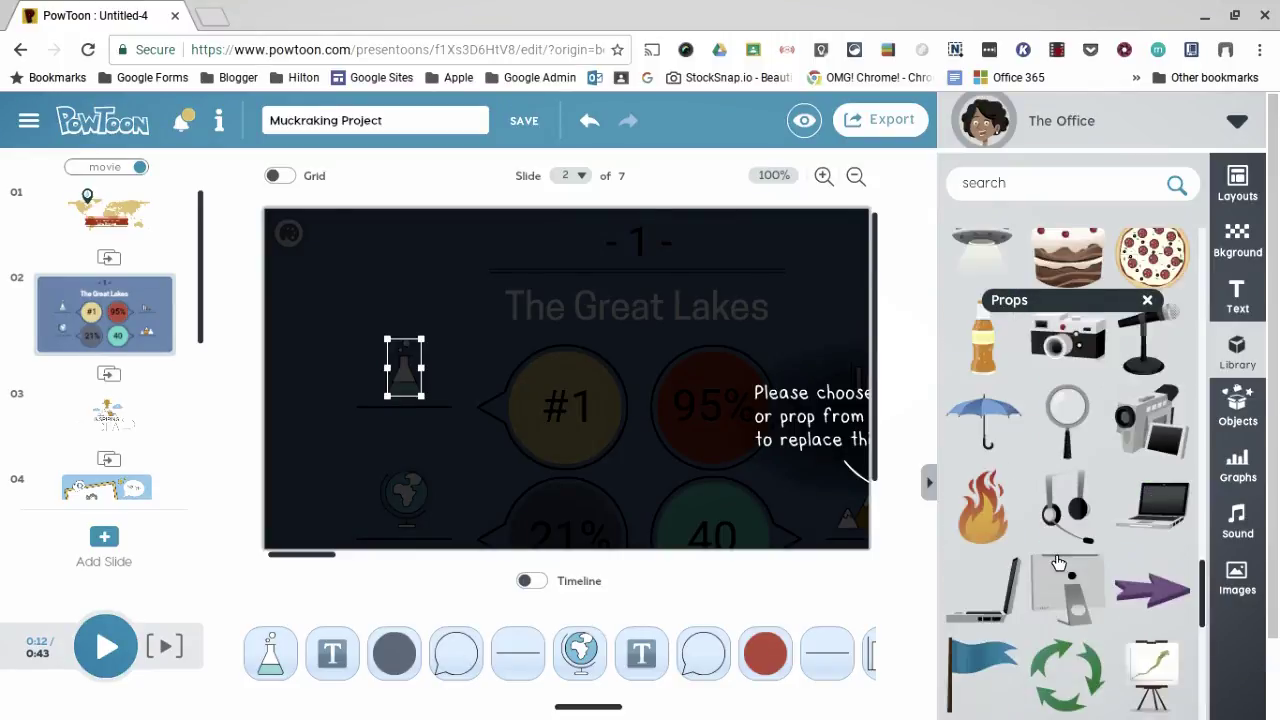
- Search the library for "Water", replace the flask icon with the light blue water drop, and deselect it
click(1035, 187)
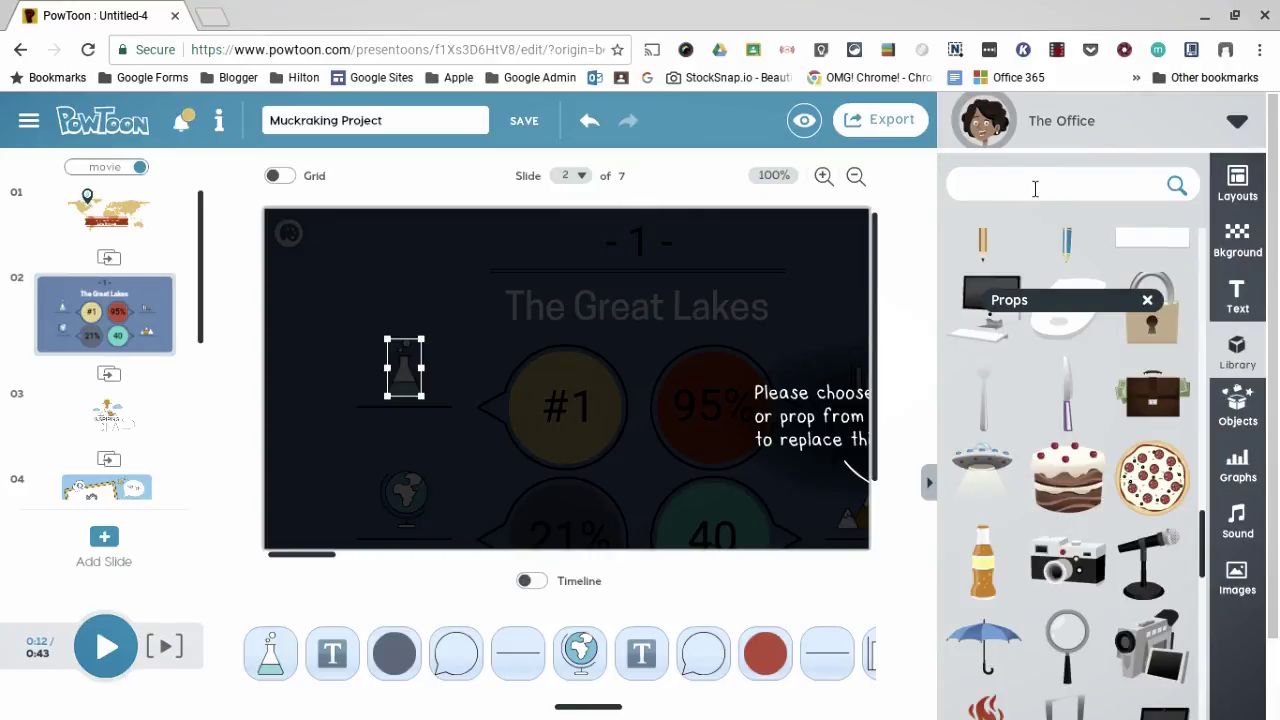
text(Water)
key(Return)
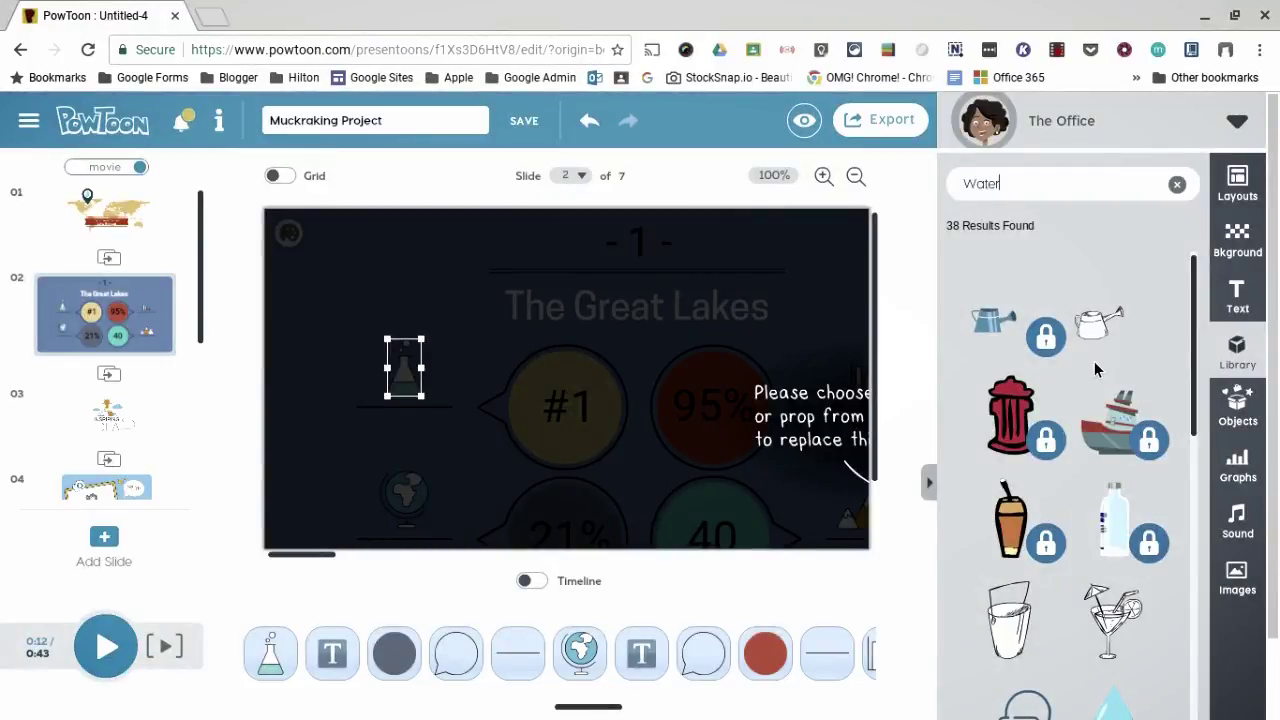
scroll(1088, 503, down, 4)
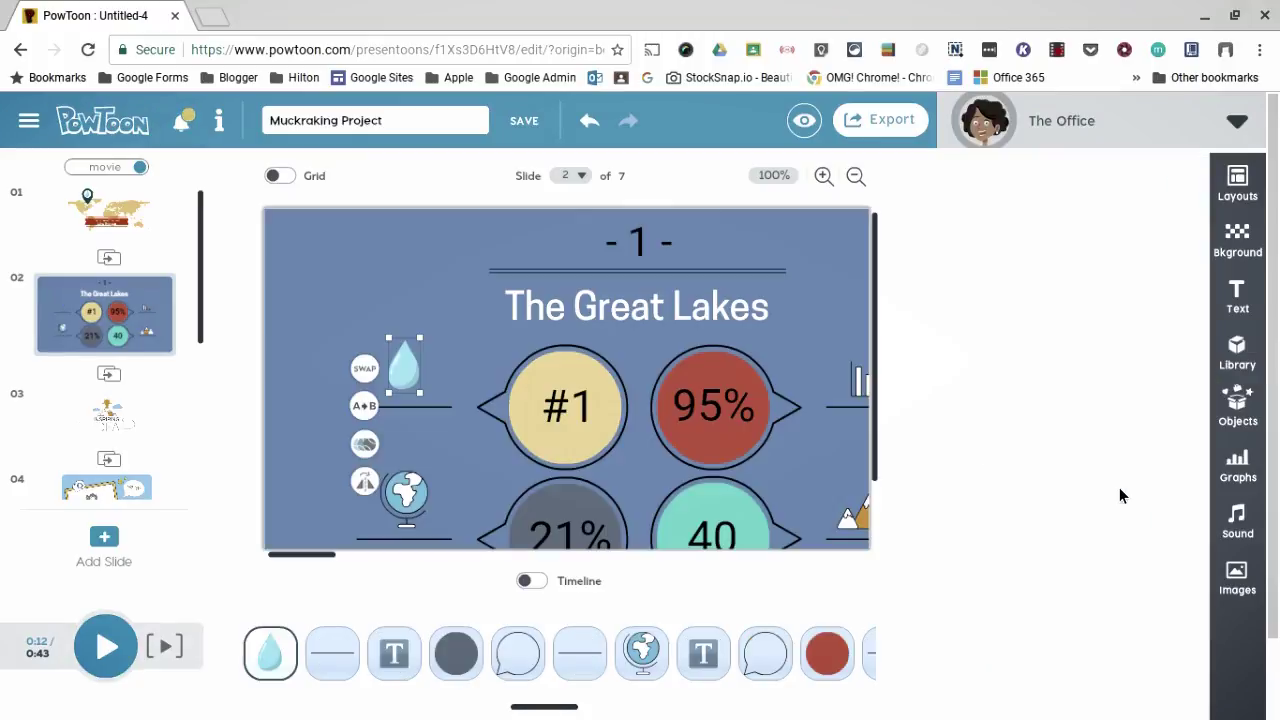
click(367, 378)
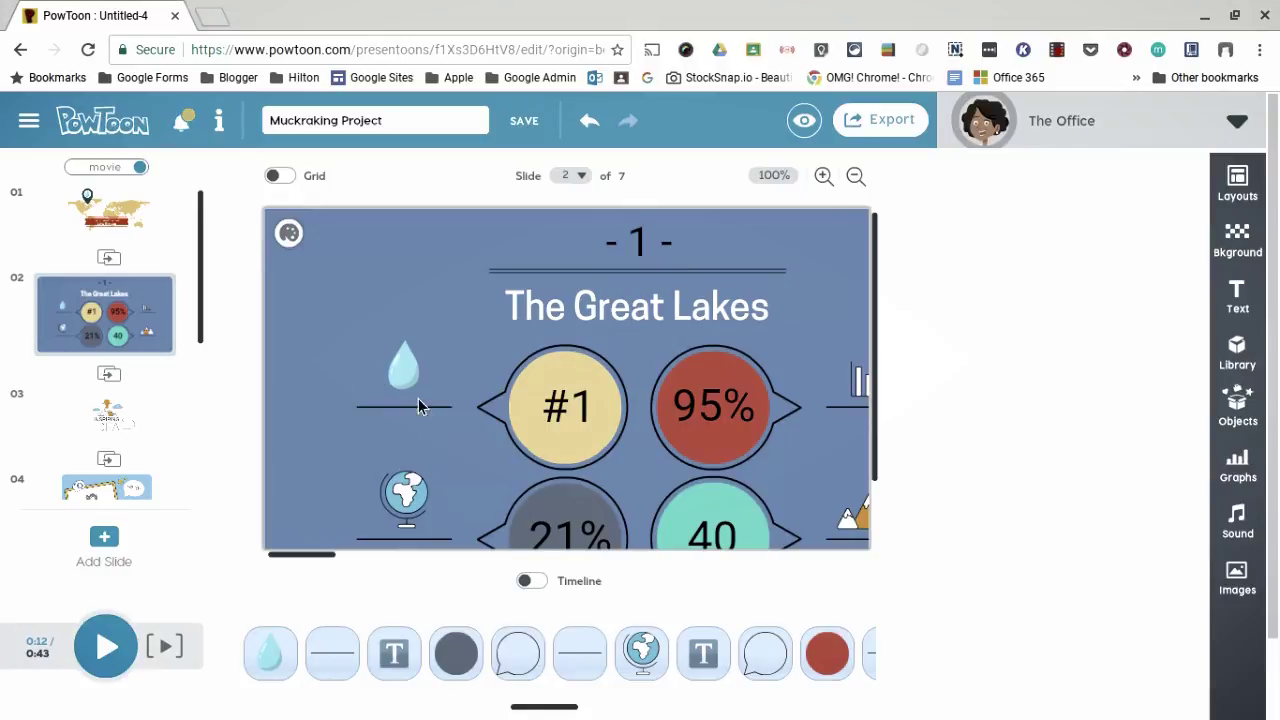
- Try the water cooler in place of the water drop beside the #1 circle, and swap the drop back in
scroll(414, 363, down, 1)
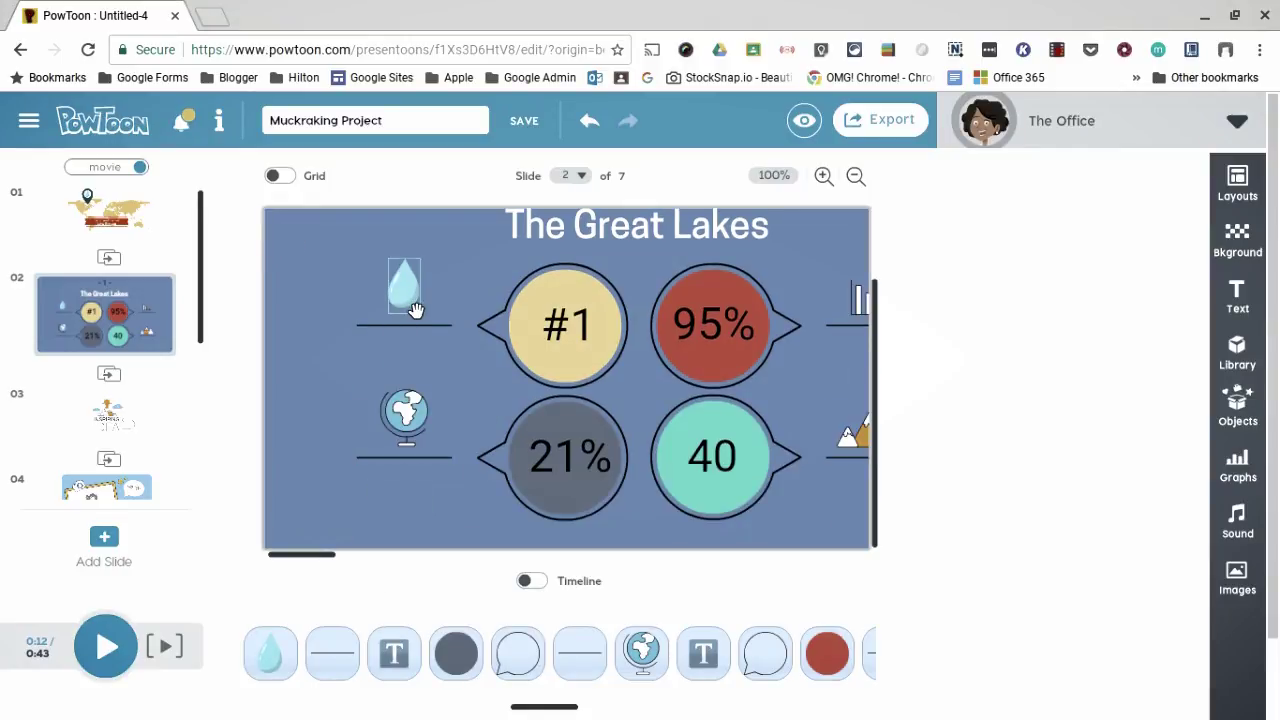
click(405, 286)
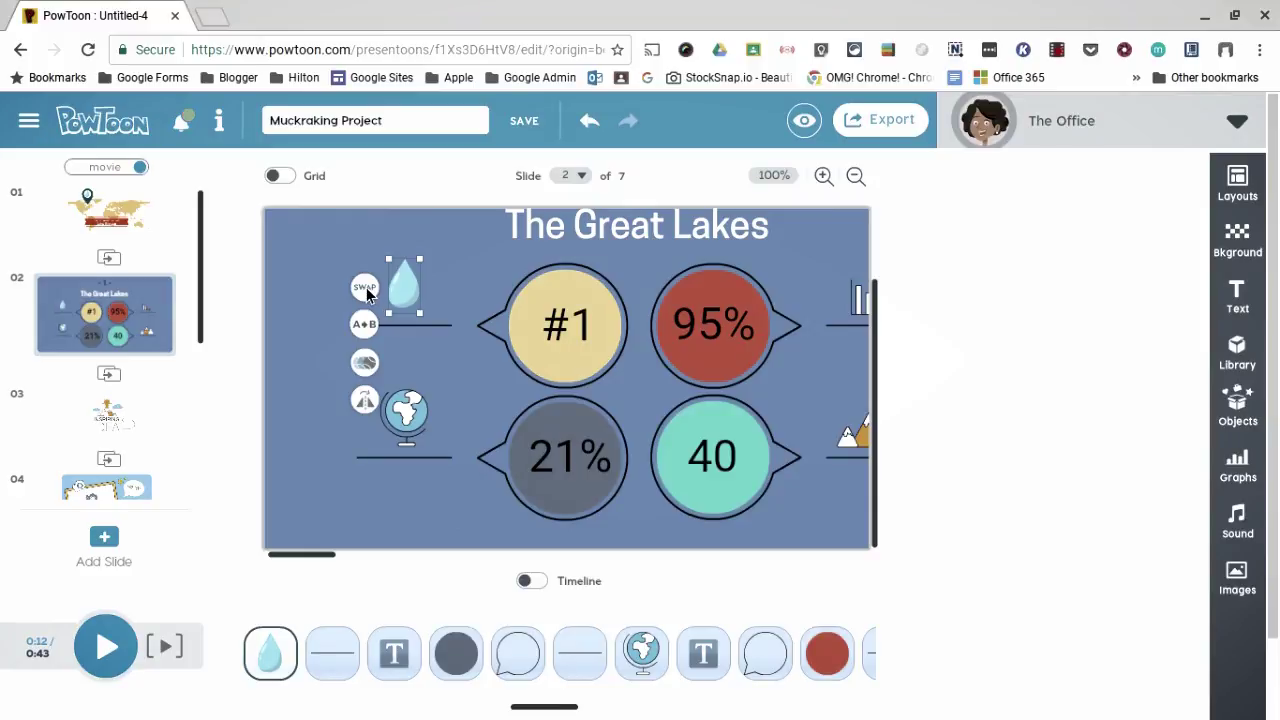
click(367, 288)
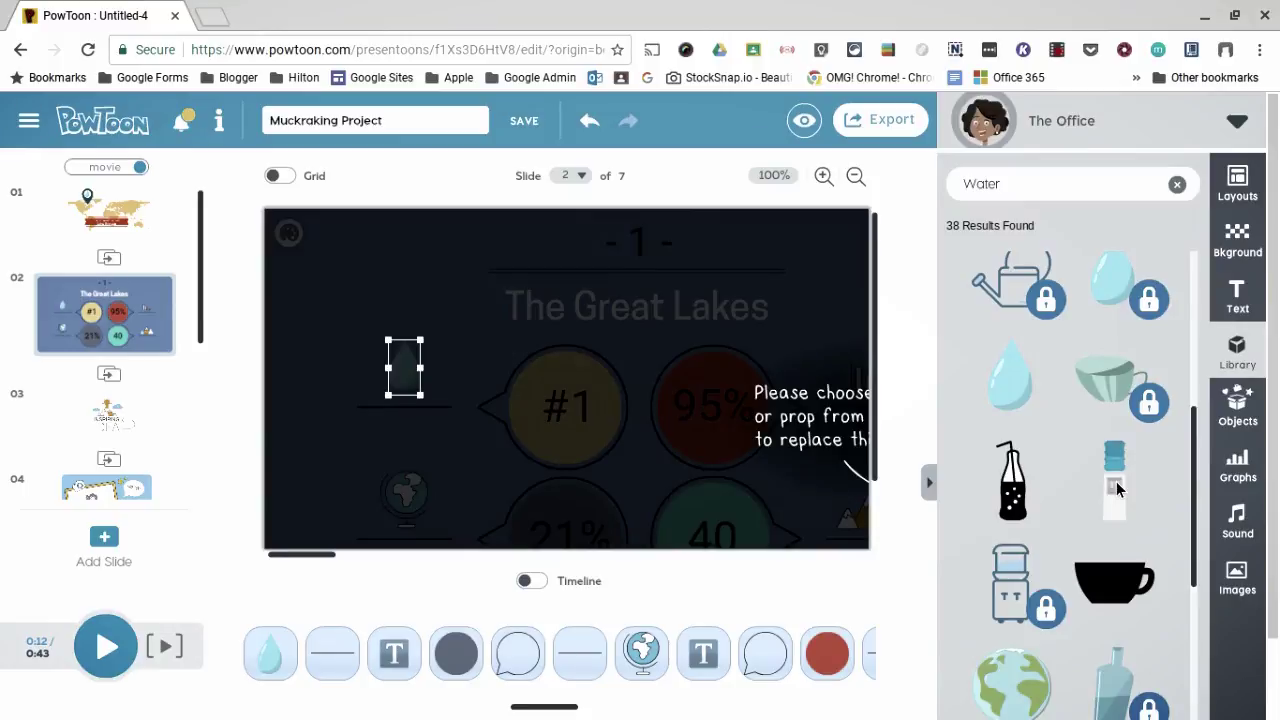
click(1117, 489)
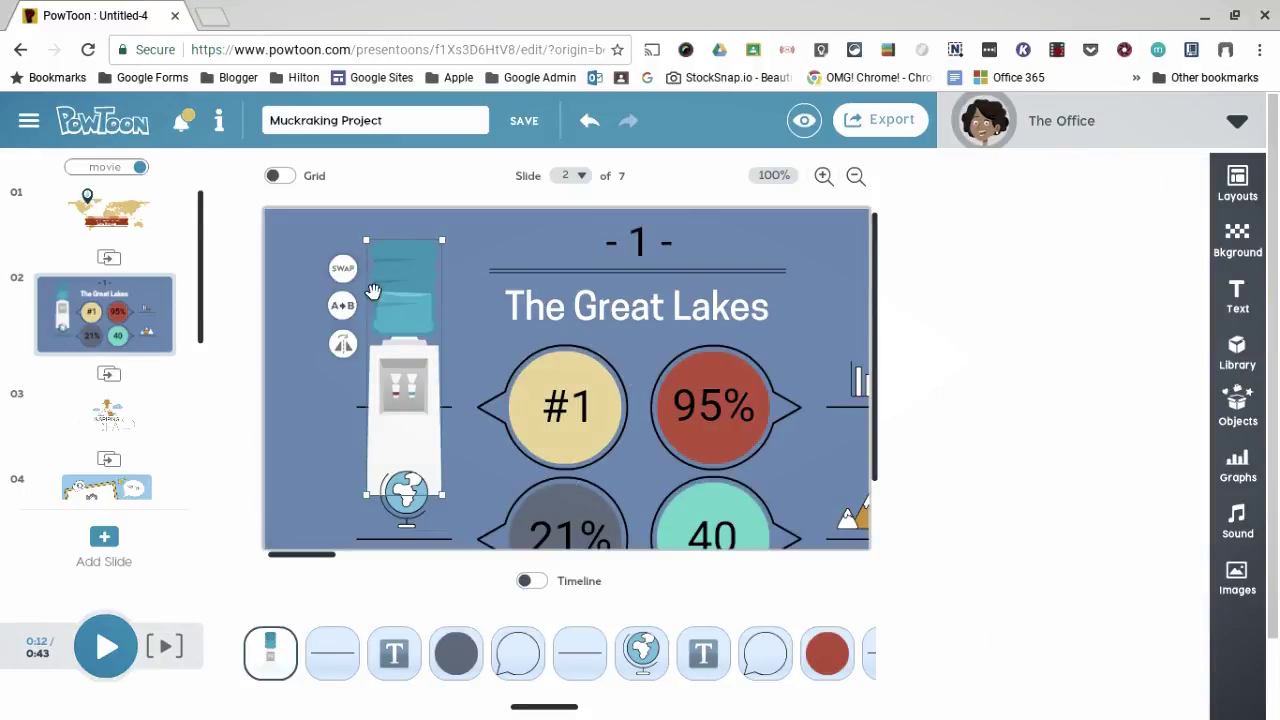
click(344, 272)
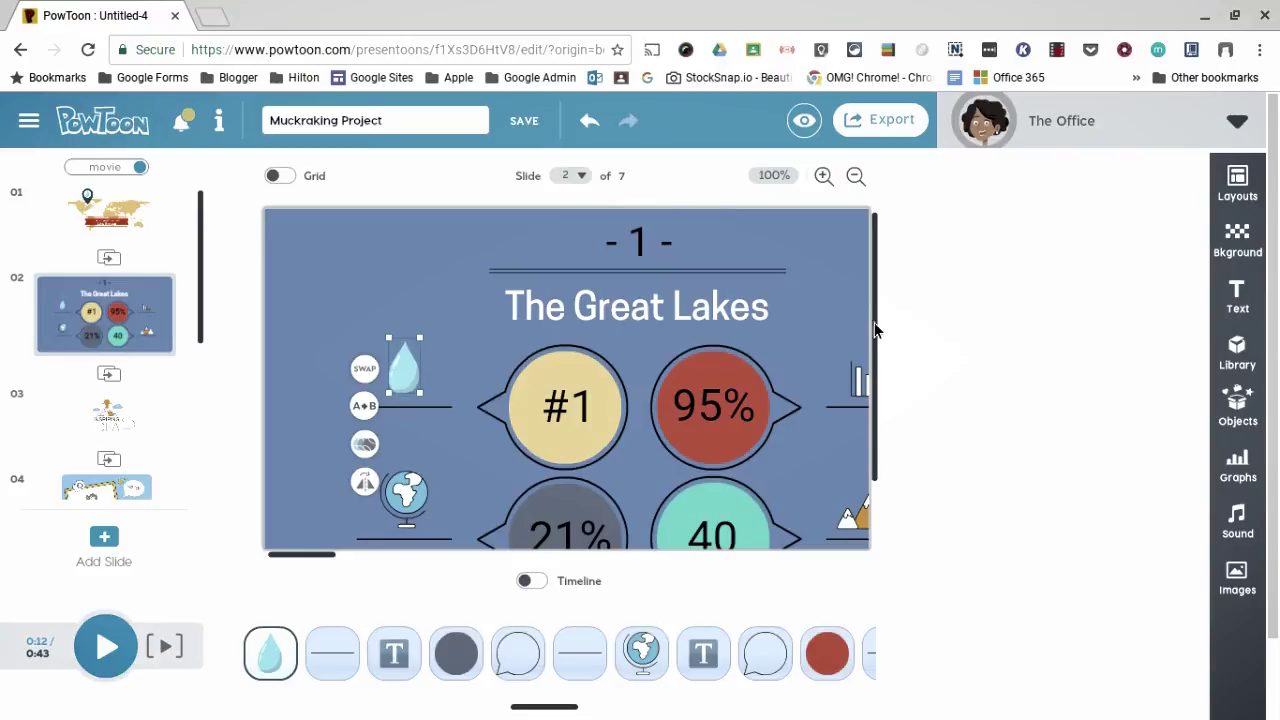
scroll(871, 328, down, 1)
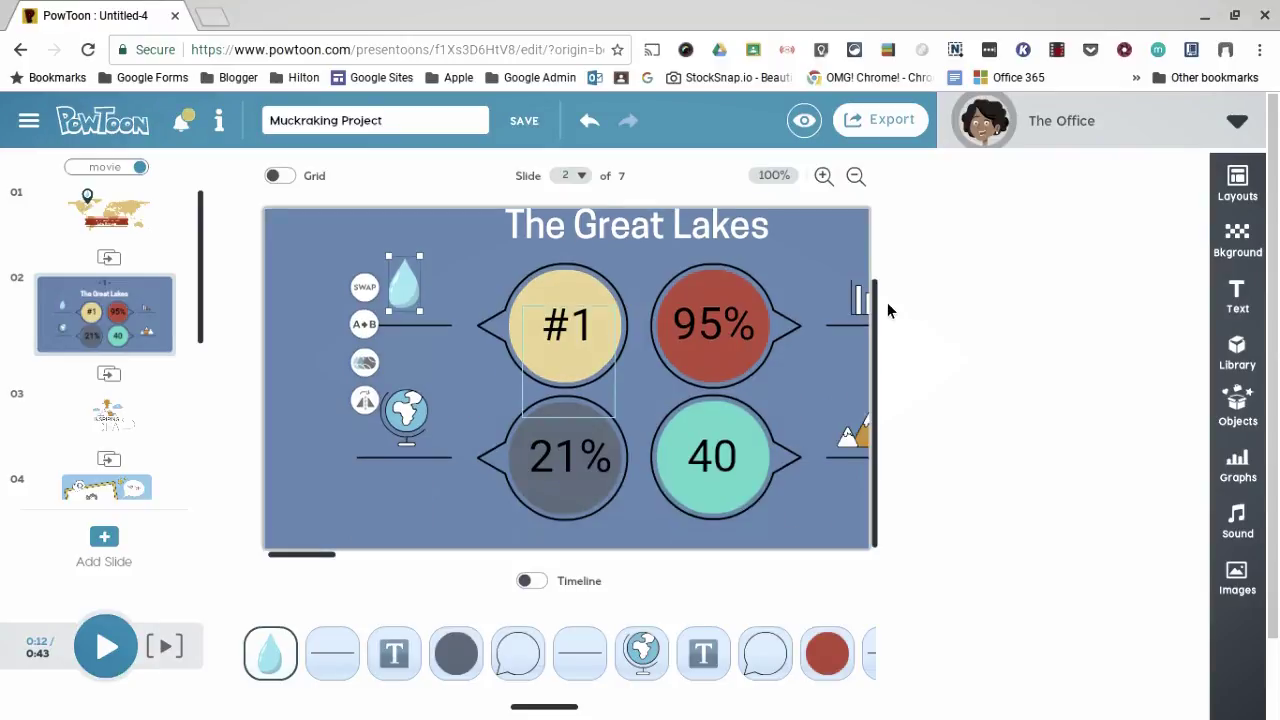
click(856, 177)
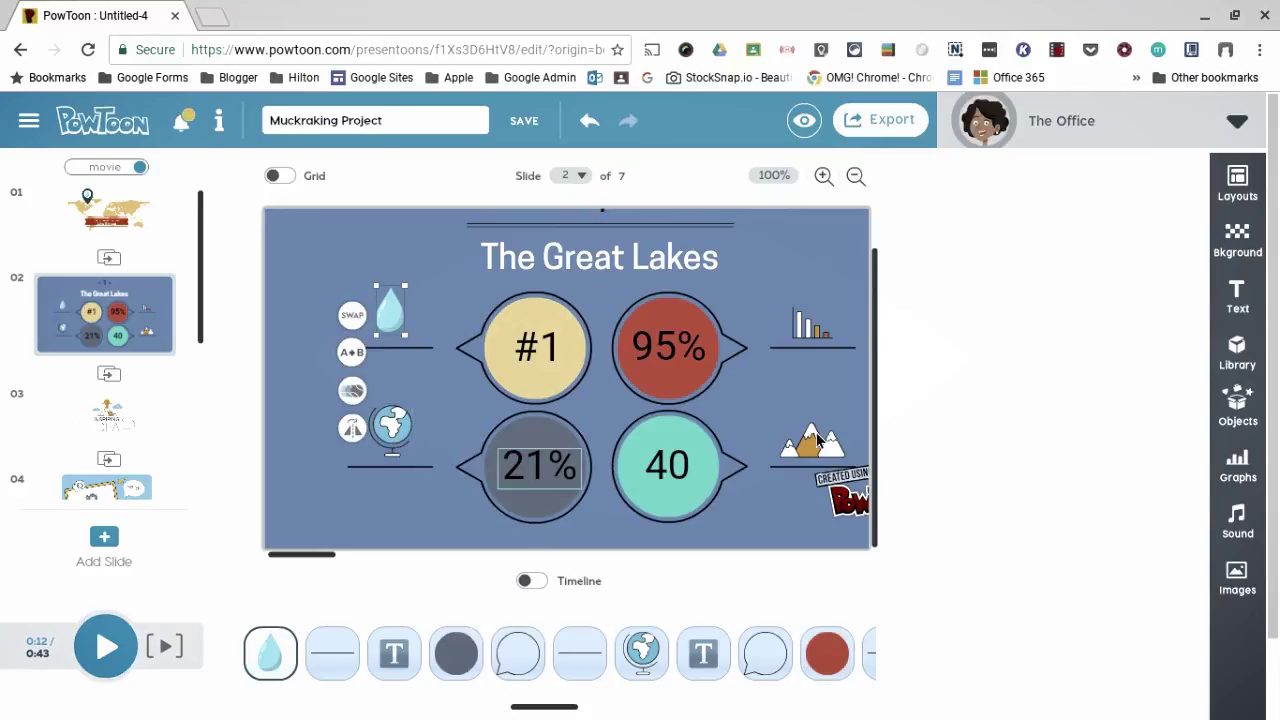
click(810, 333)
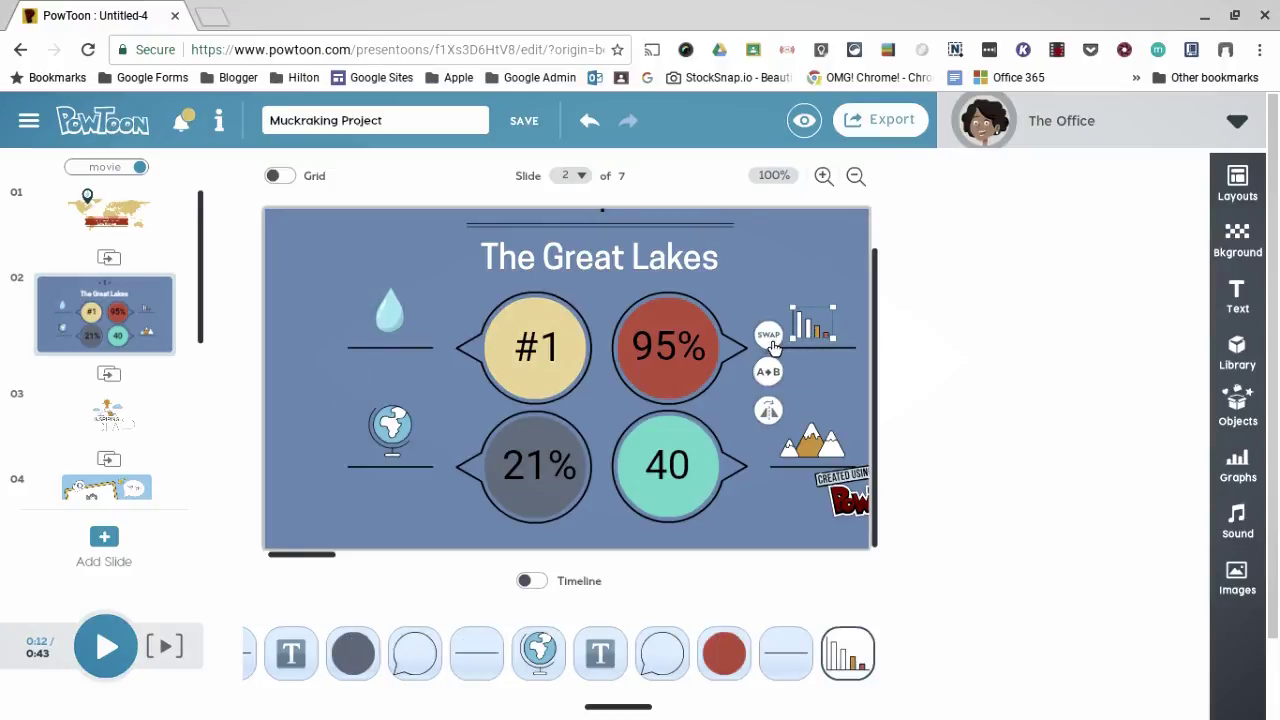
click(770, 340)
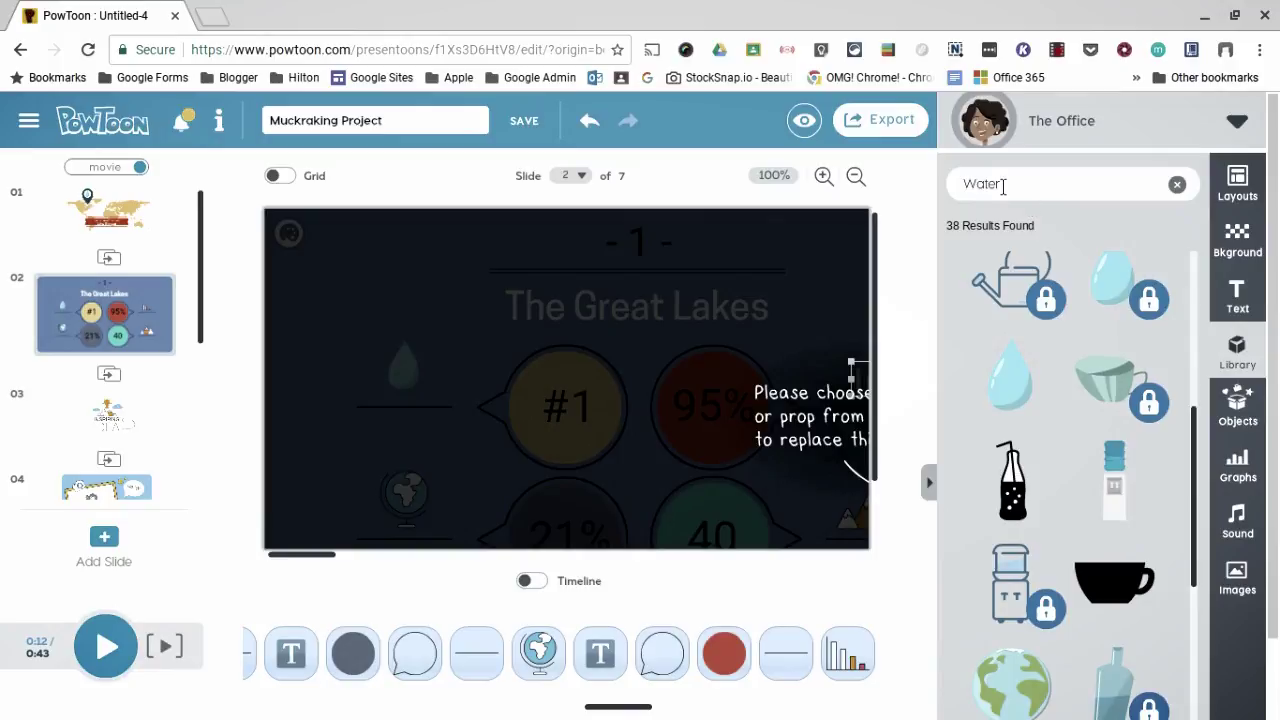
key(ctrl+a)
key(Escape)
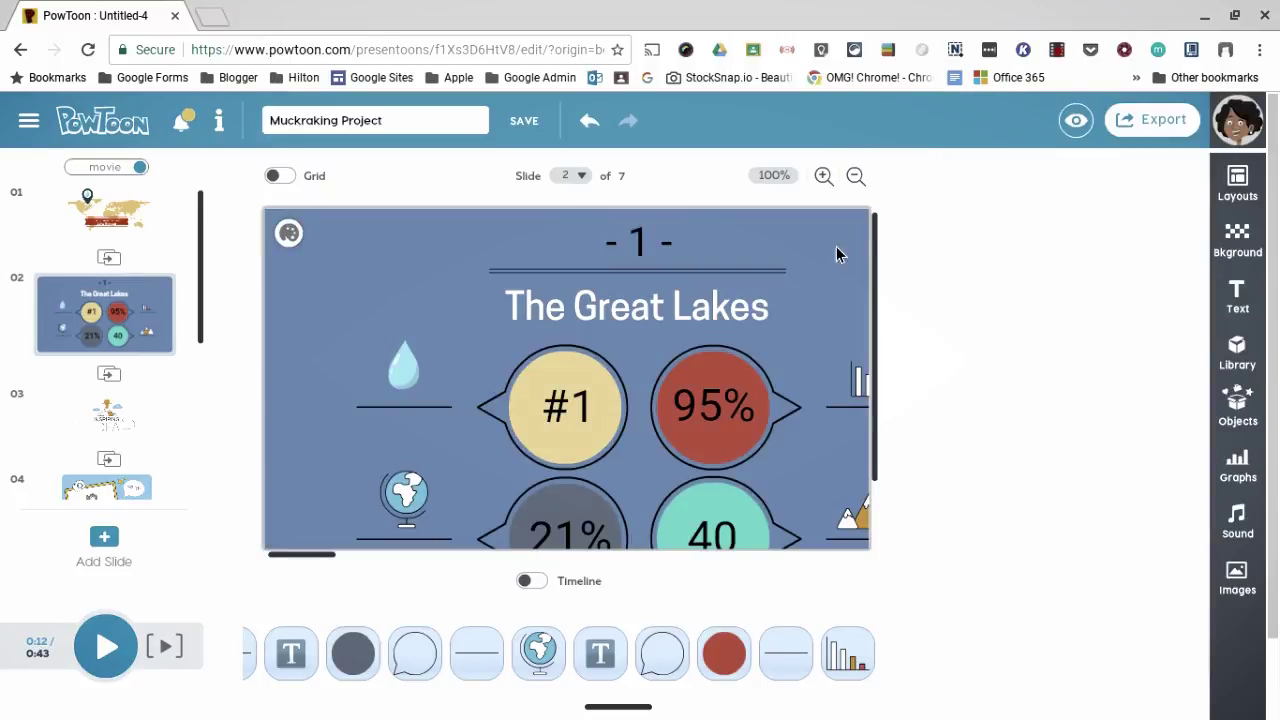
- Replace the bar chart icon beside the 95% circle with the waving American flag found by searching the library for "USA"
click(866, 383)
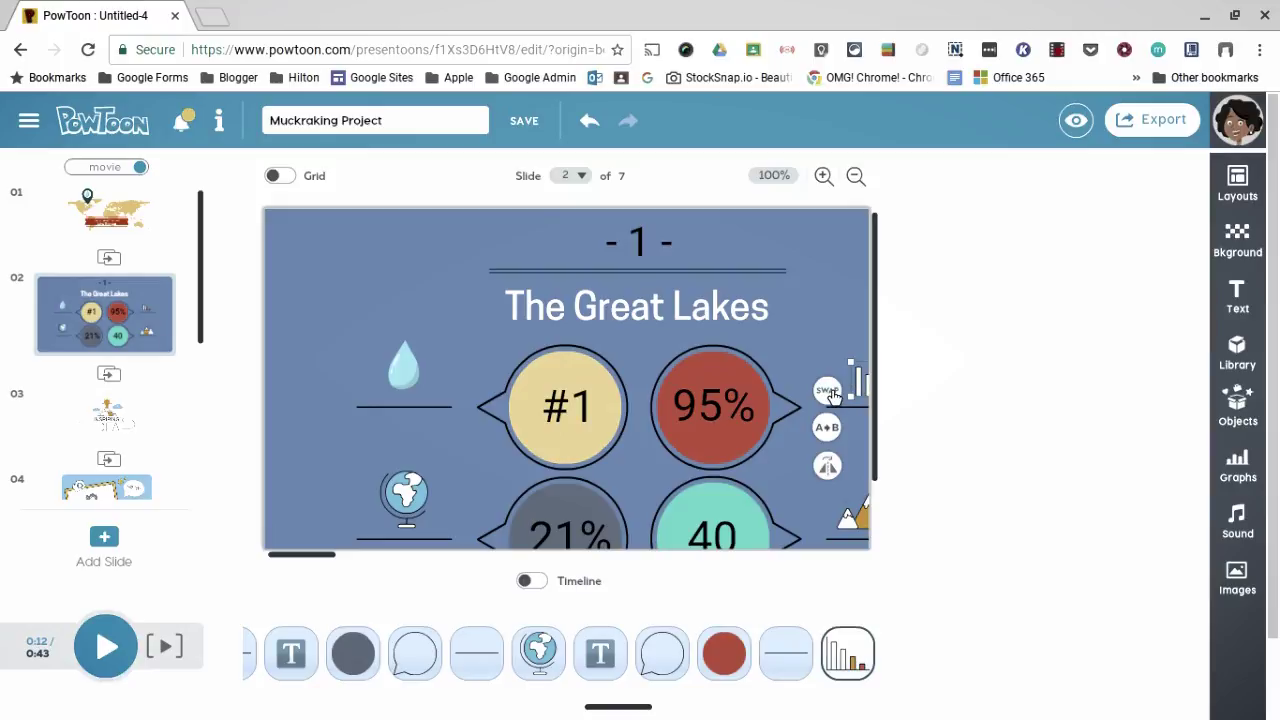
click(828, 392)
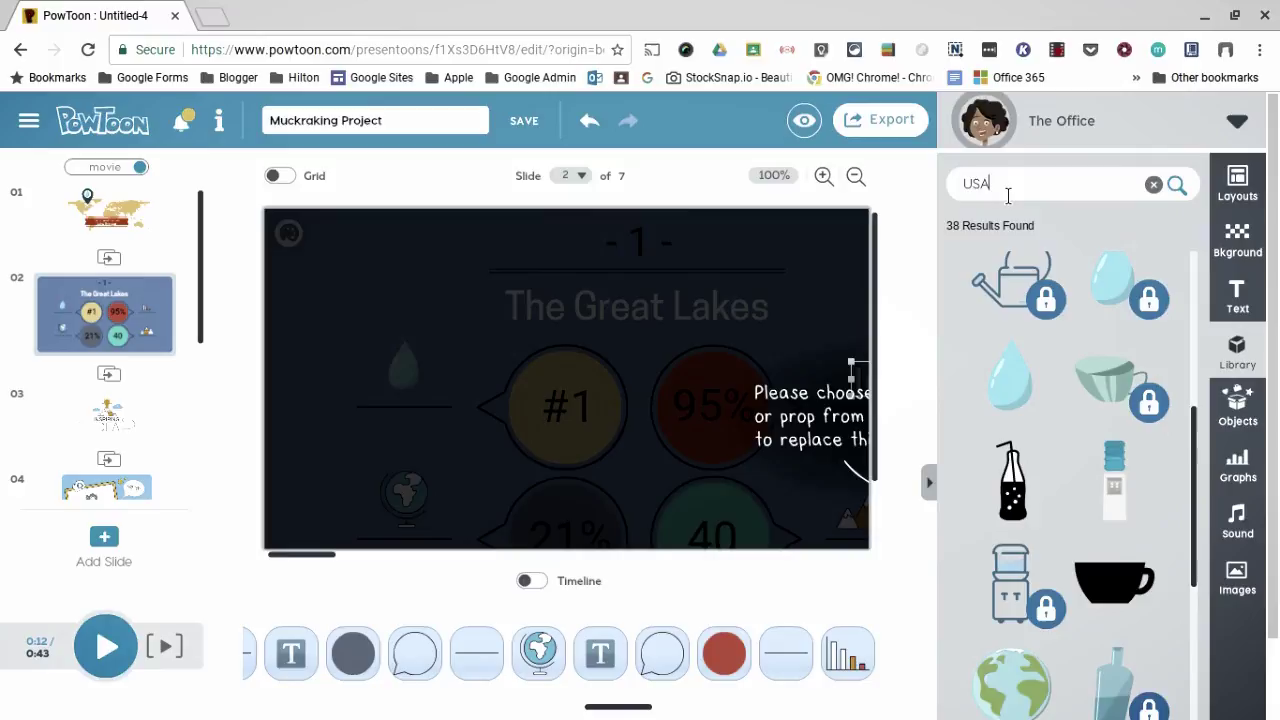
key(Return)
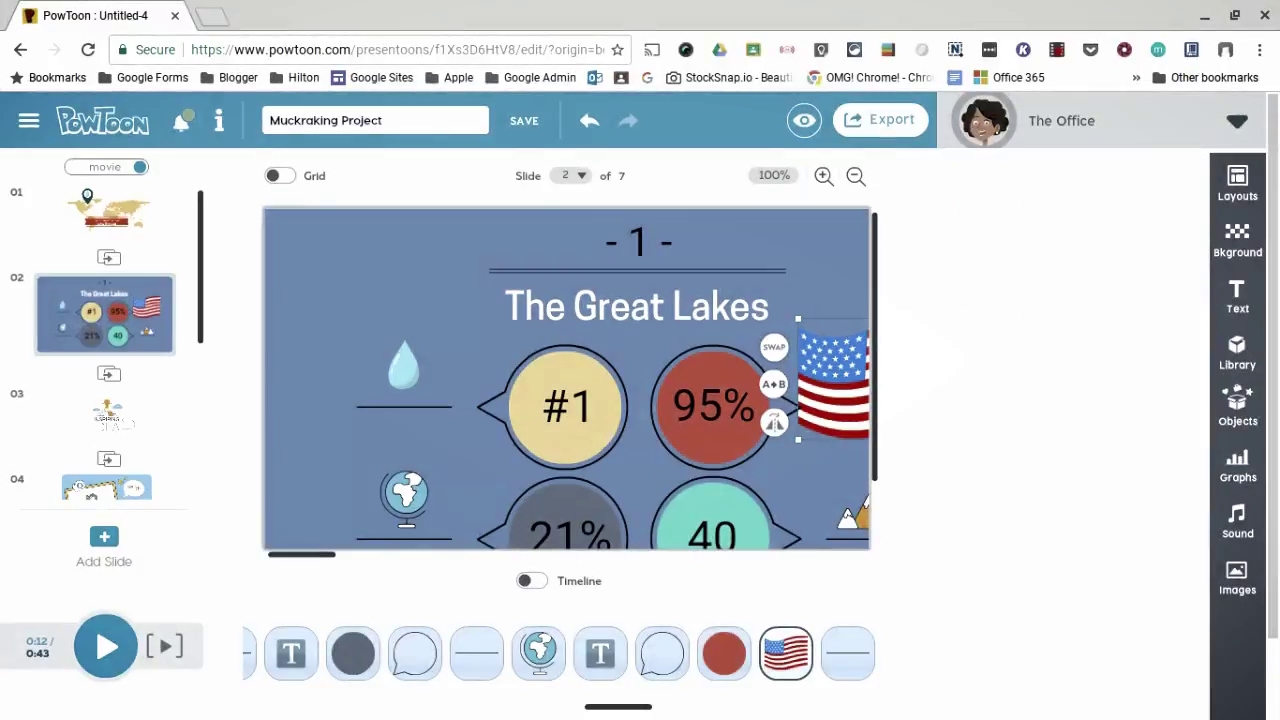
click(855, 178)
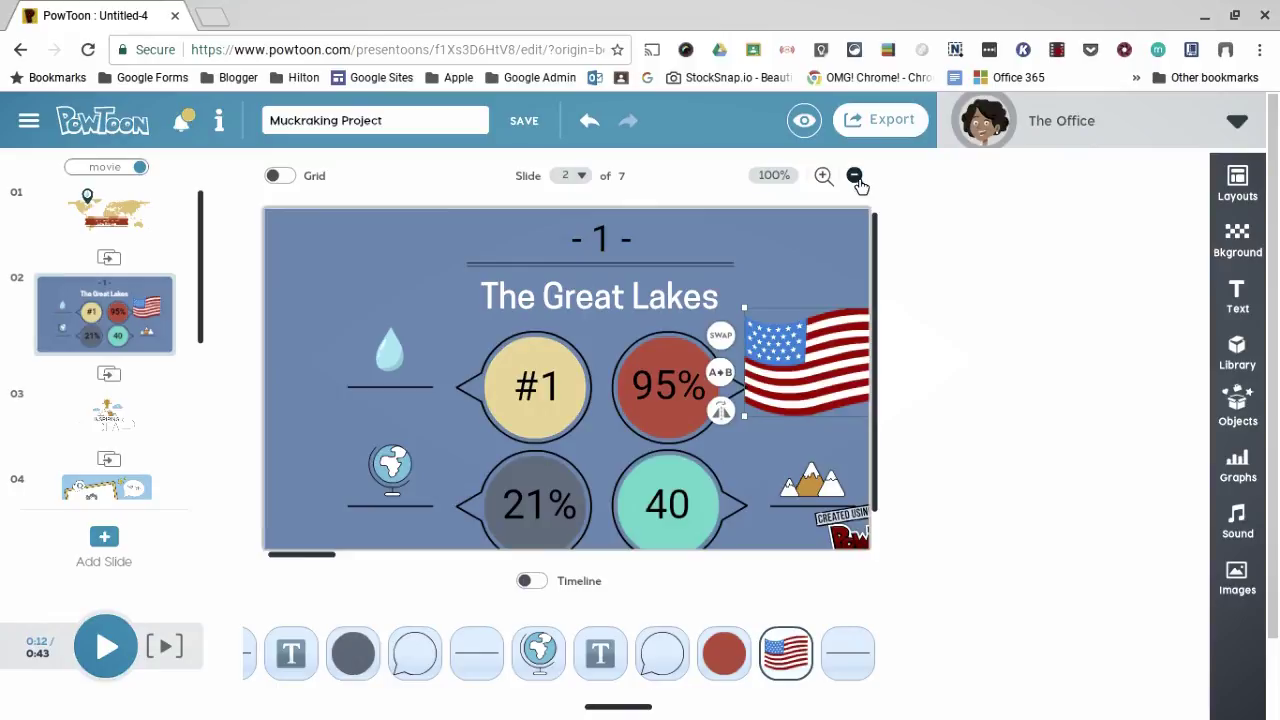
click(855, 178)
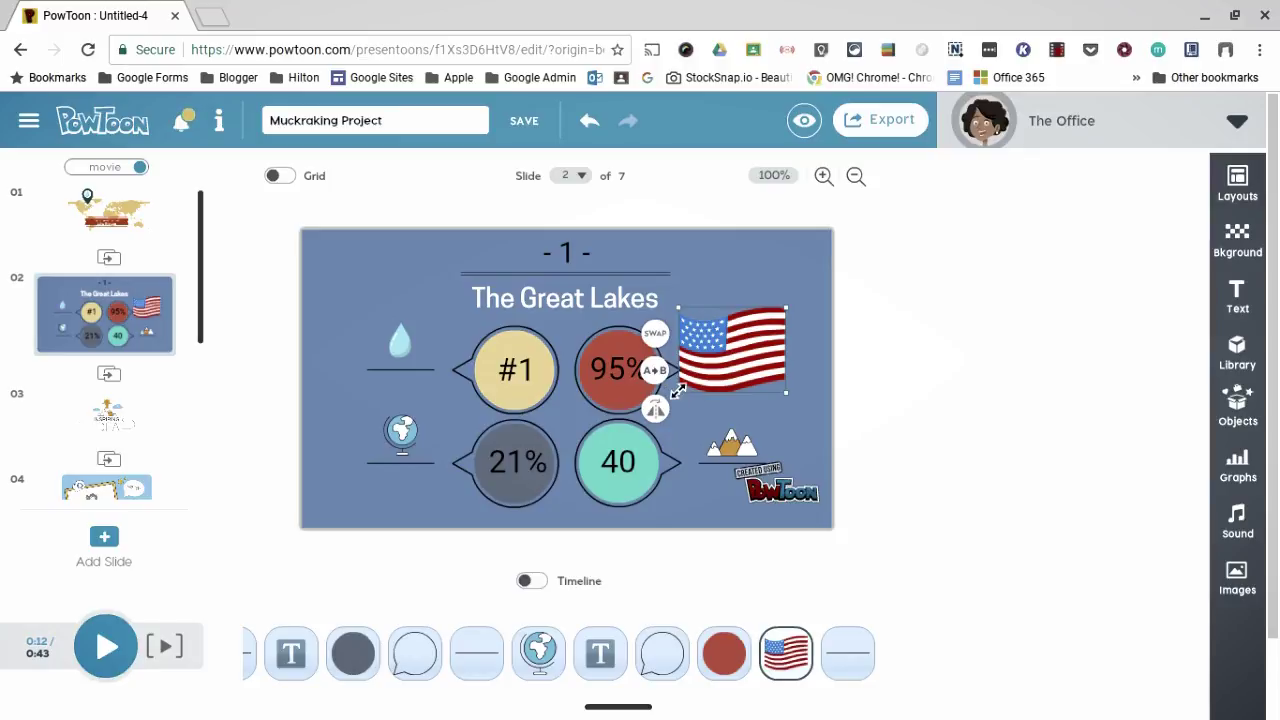
- Shrink the American flag to icon size and place it just above the line beside the 95% circle
drag(677, 391, 743, 362)
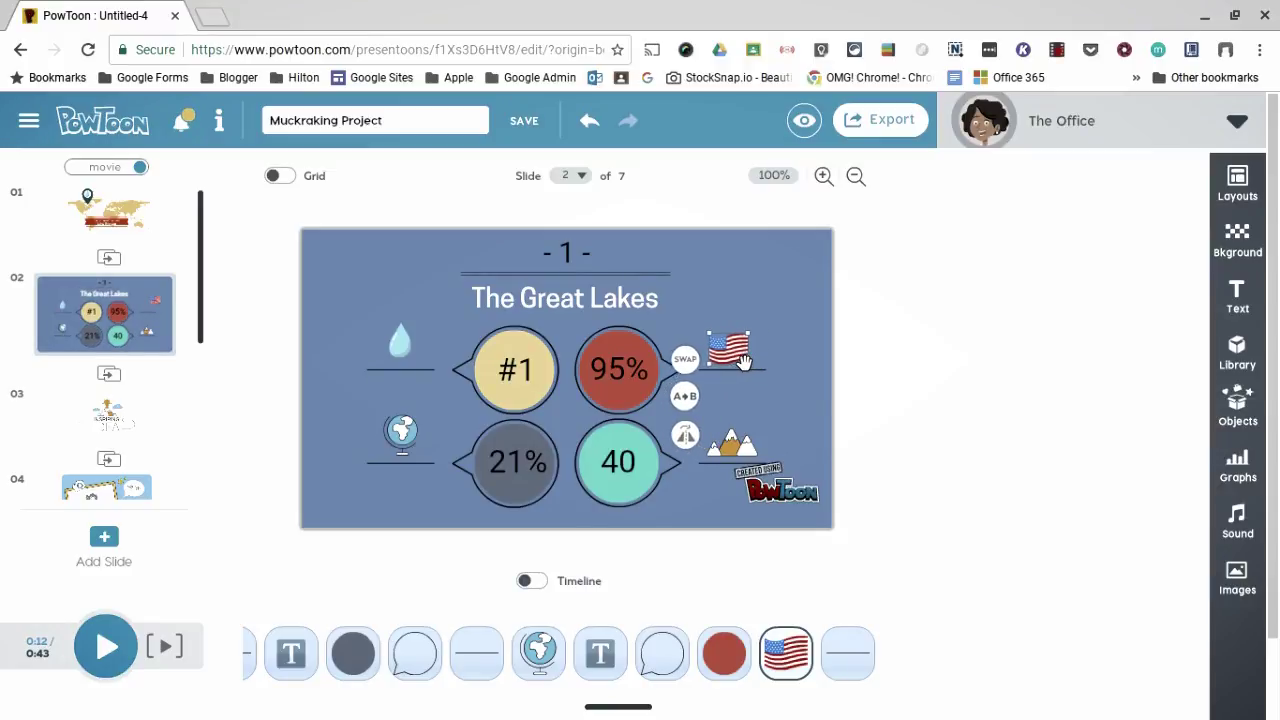
- Search the library for "Water" and swap the mountains icon beside the 40 circle for the blue and white water cooler
click(741, 449)
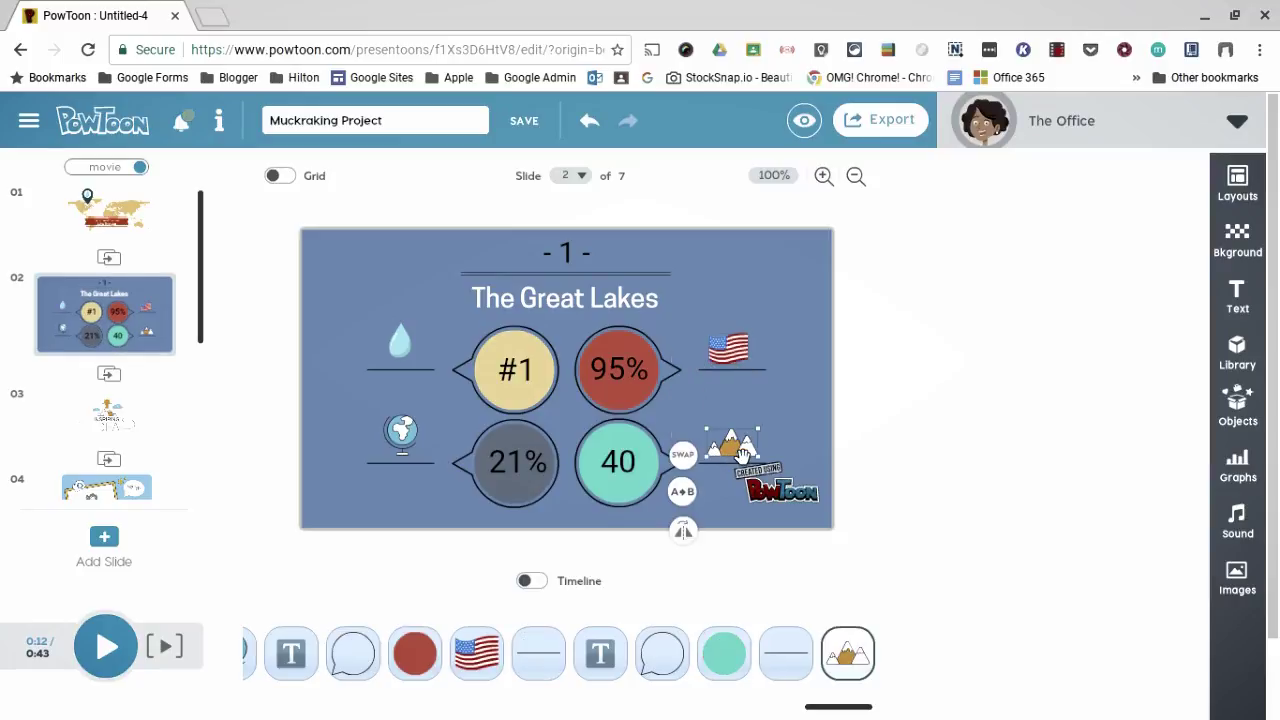
click(683, 456)
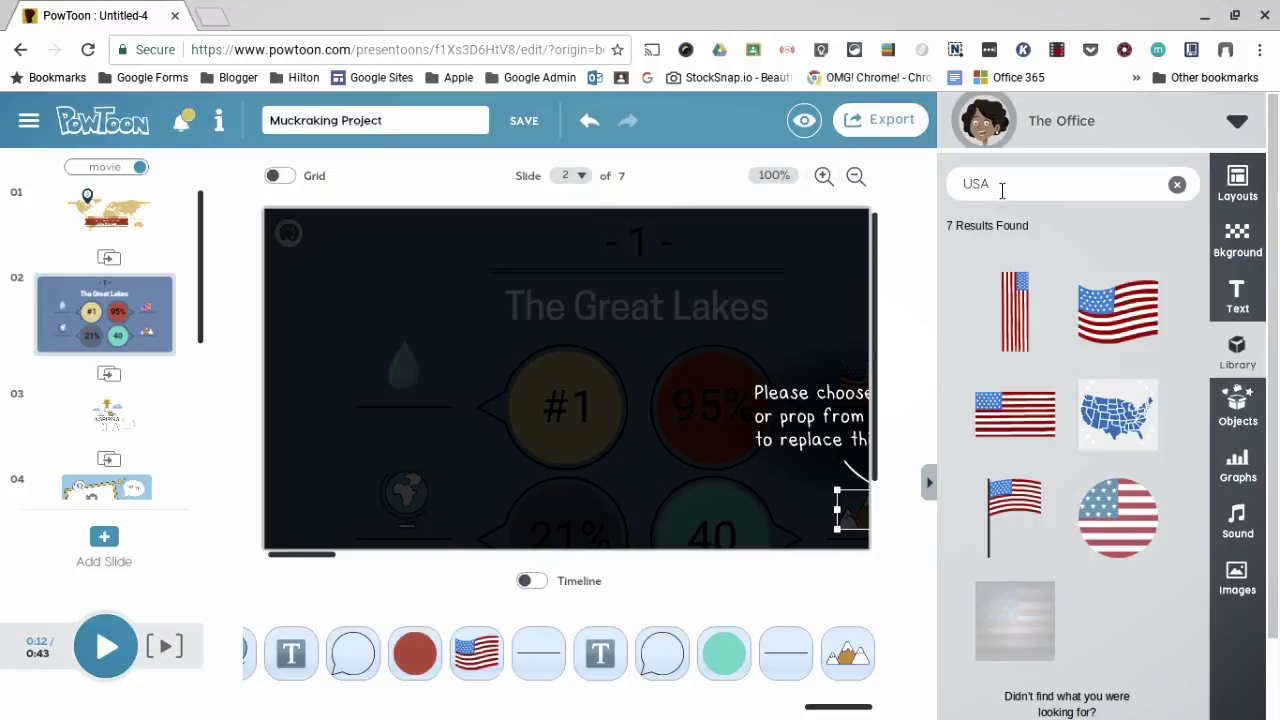
double_click(970, 187)
text(Water)
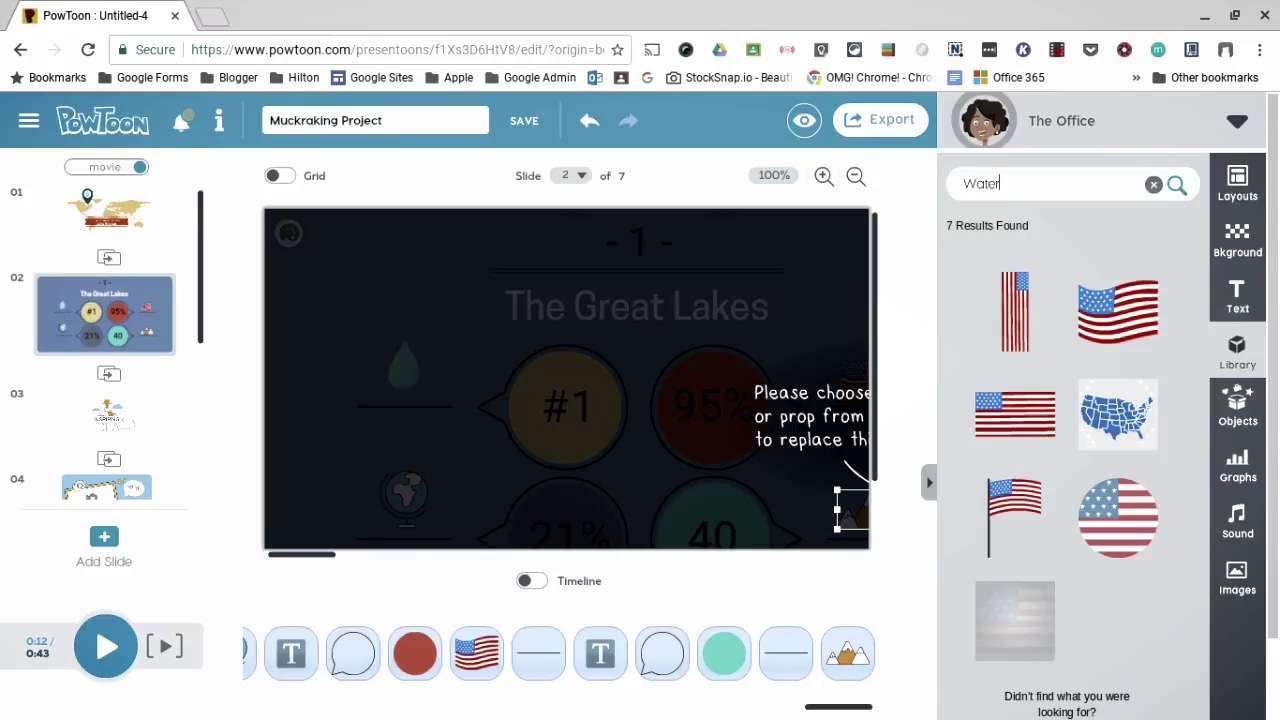
key(Return)
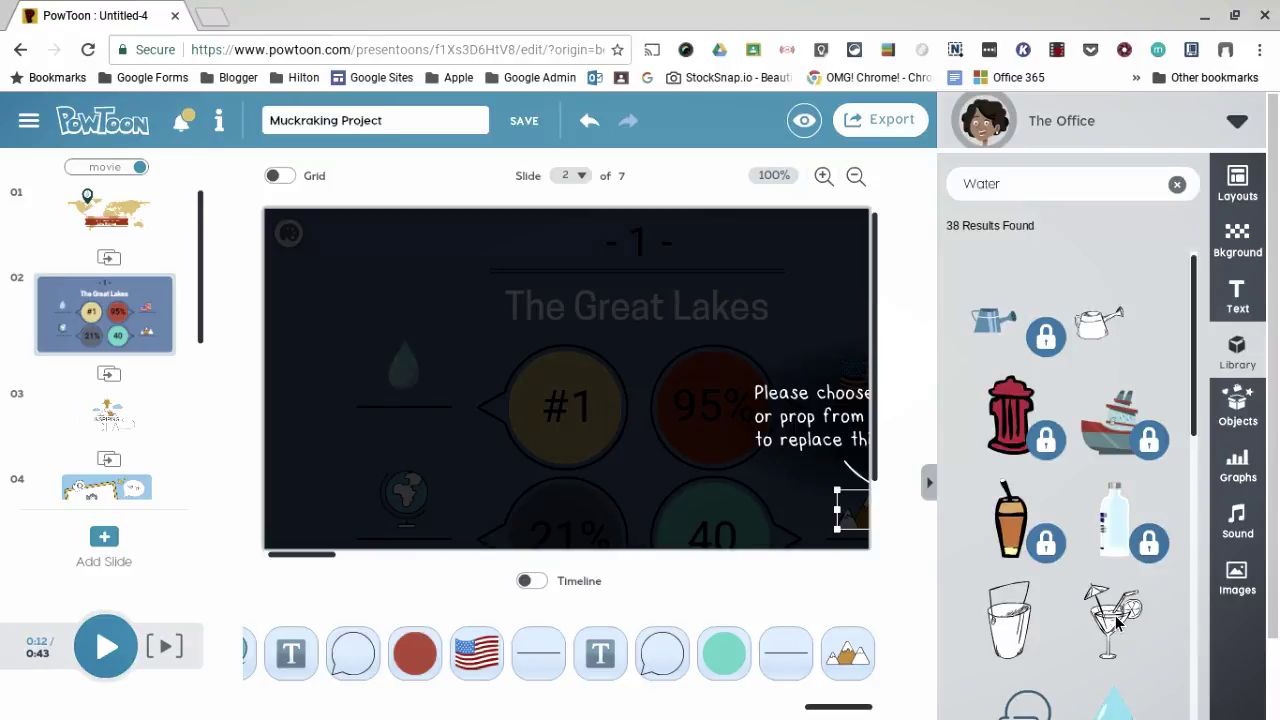
scroll(1120, 620, down, 4)
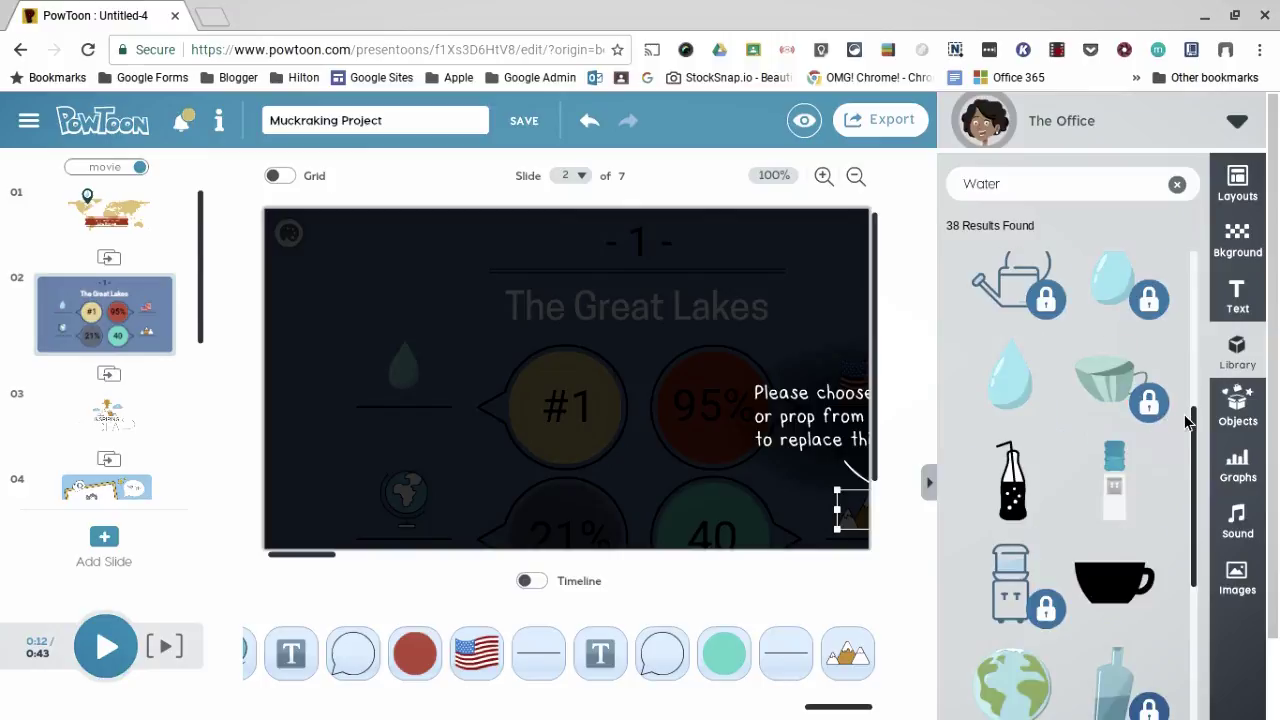
click(1115, 482)
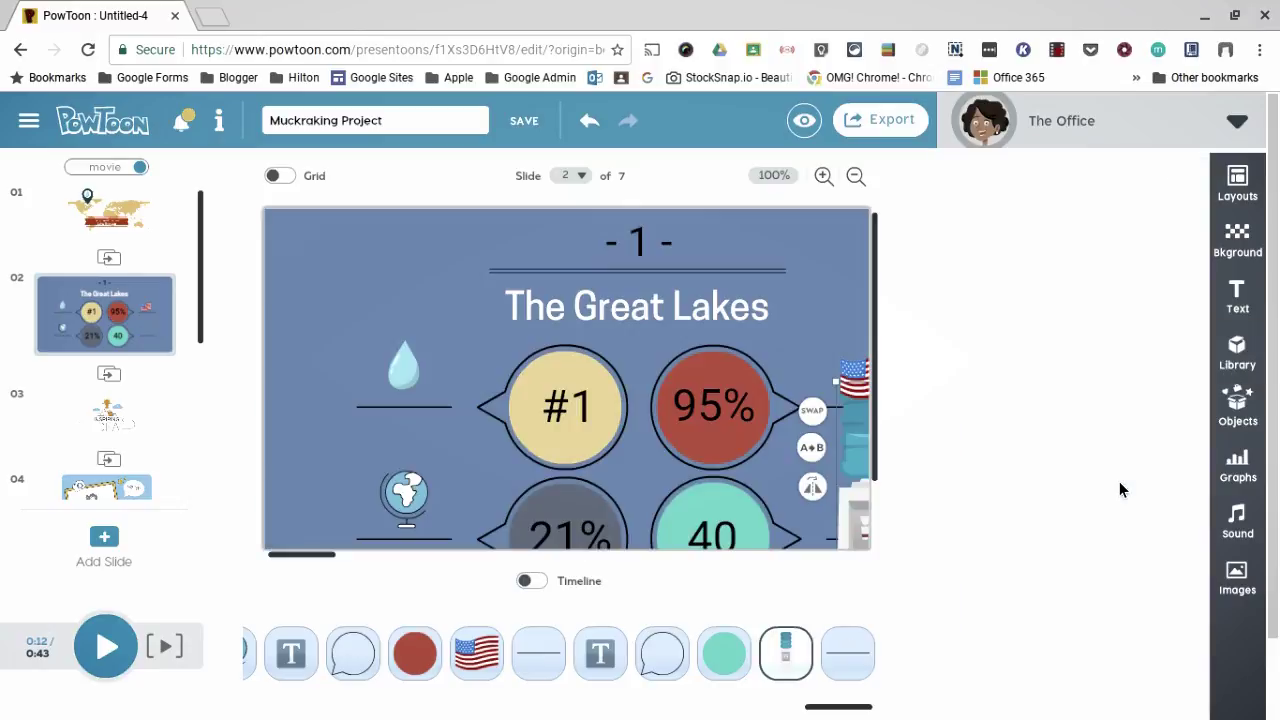
- Shrink the oversized water cooler beside the 40 circle to about the size of the other icons
click(855, 177)
click(855, 177)
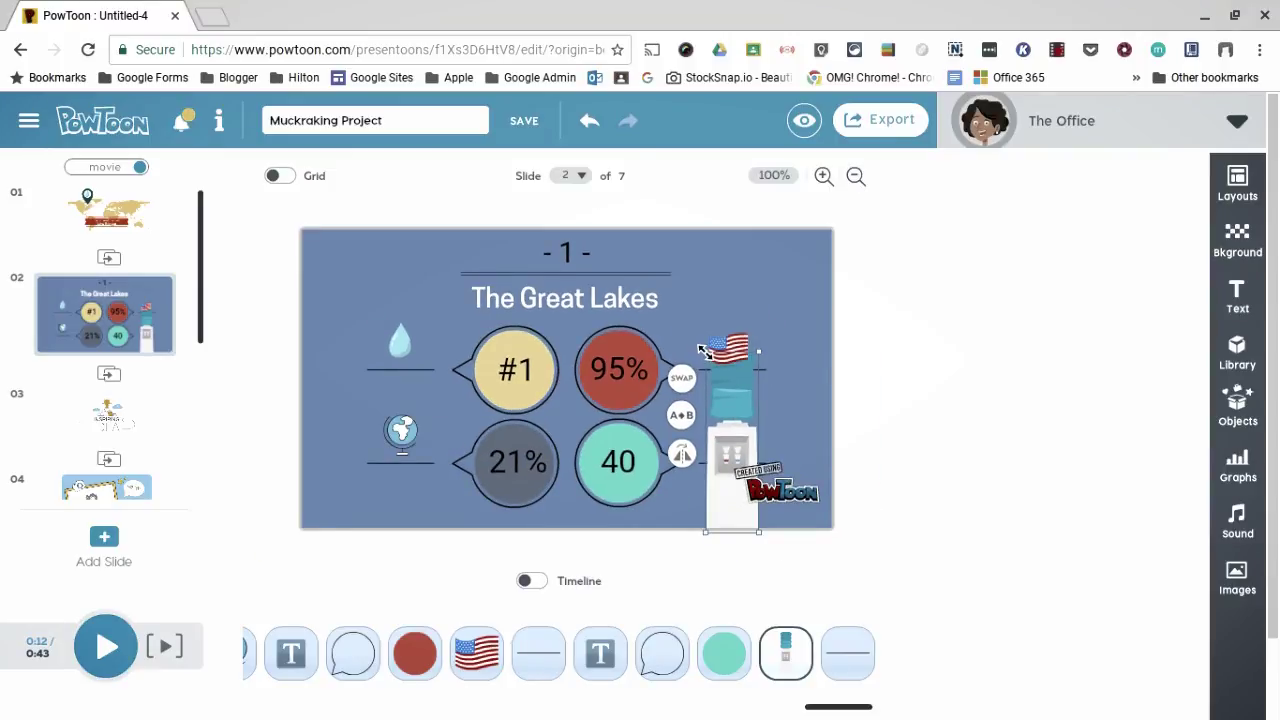
drag(703, 351, 780, 457)
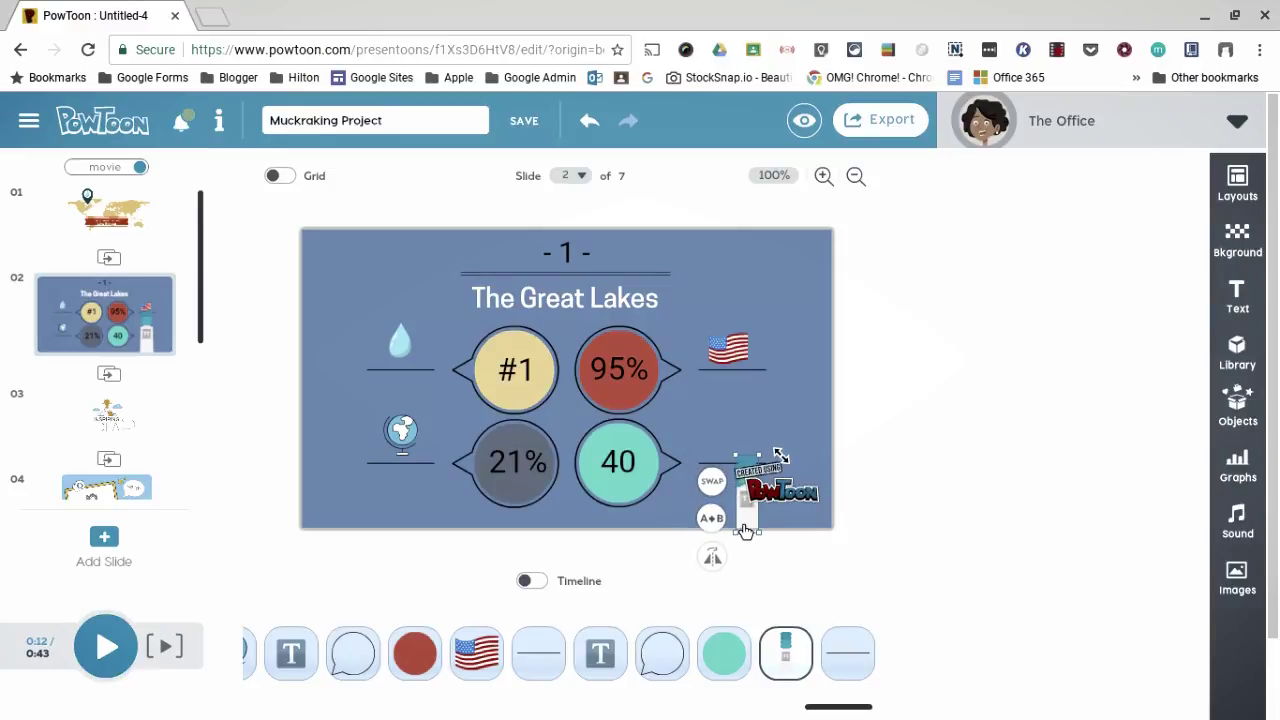